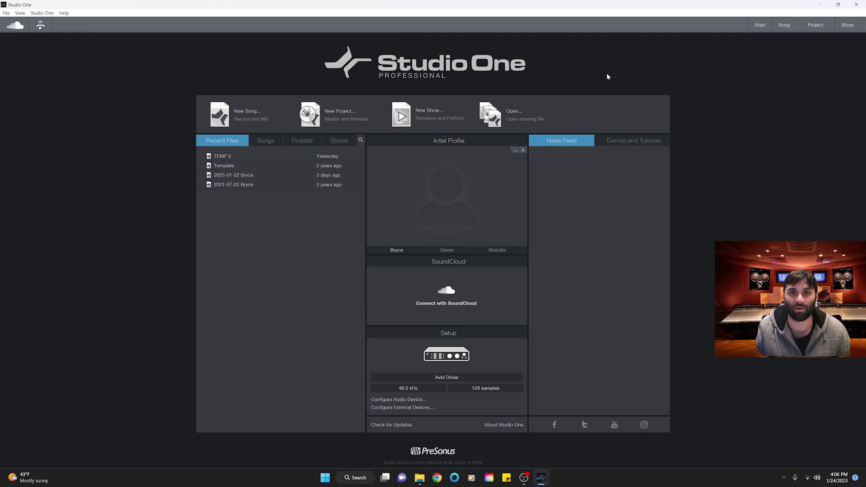
# Step: Create a new empty song titled "template"
pyautogui.click(302, 140)
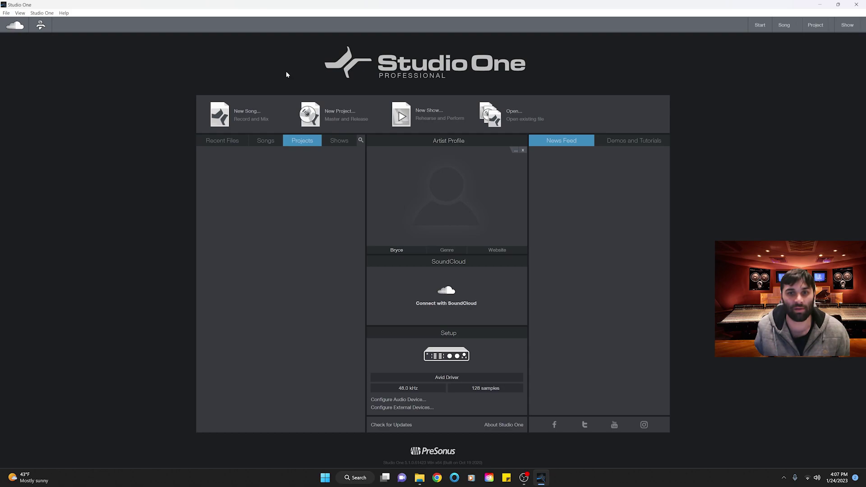
pyautogui.click(247, 114)
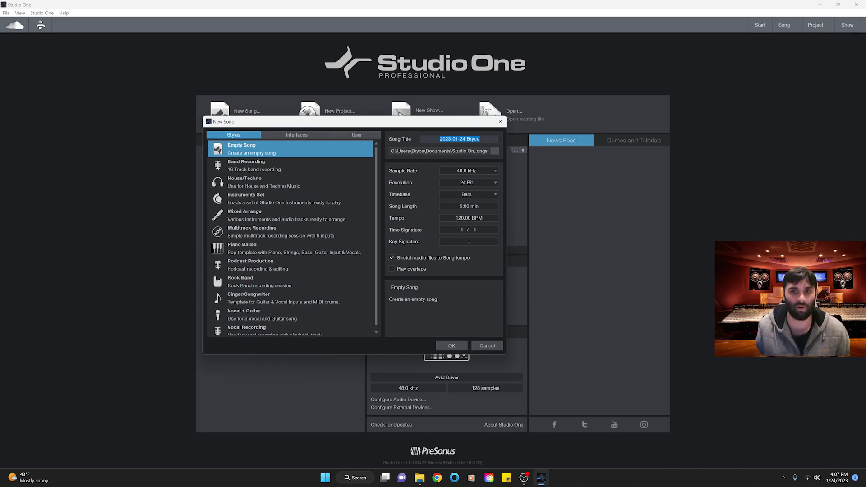
pyautogui.press('BackSpace')
pyautogui.write('templ')
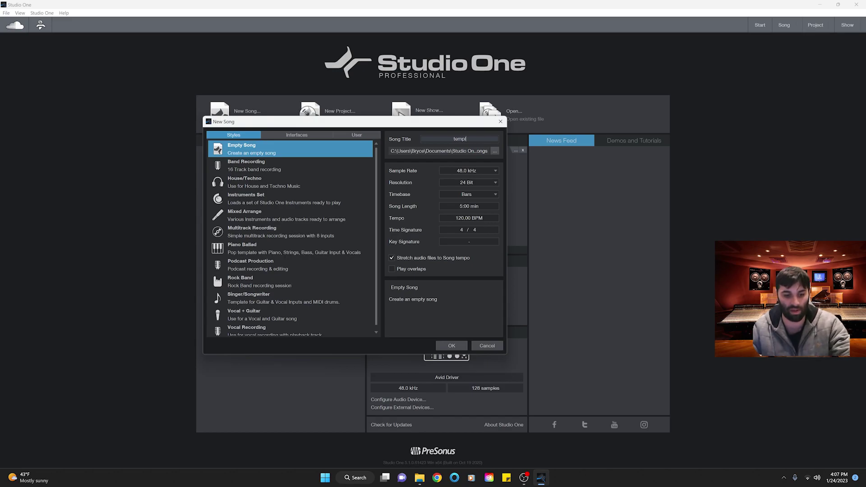
pyautogui.write('ate')
pyautogui.press('Return')
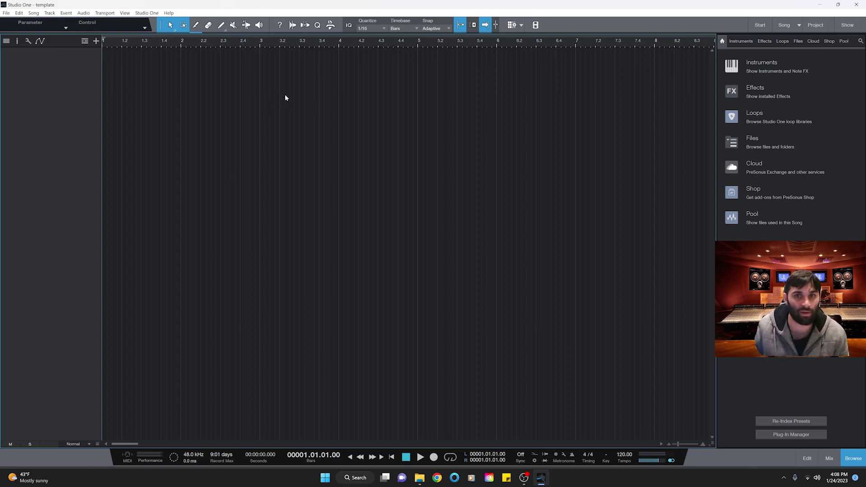
# Step: Add one stereo audio track named "beat" to the song
pyautogui.press('t')
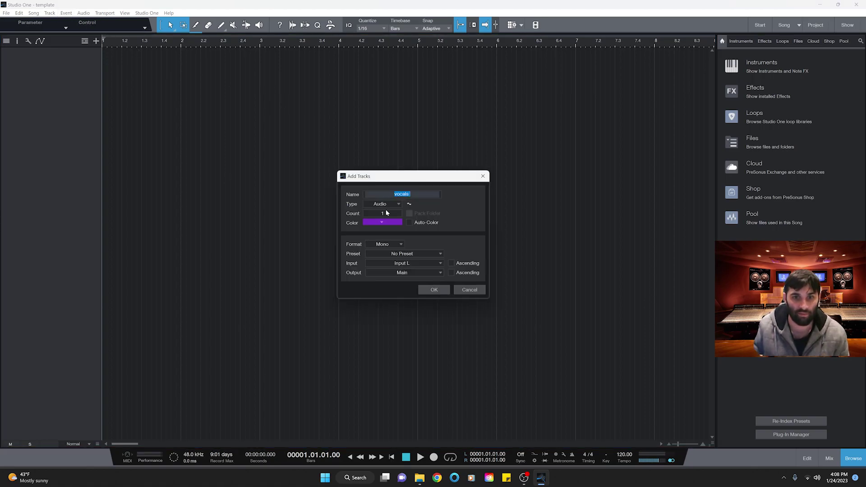
pyautogui.click(410, 194)
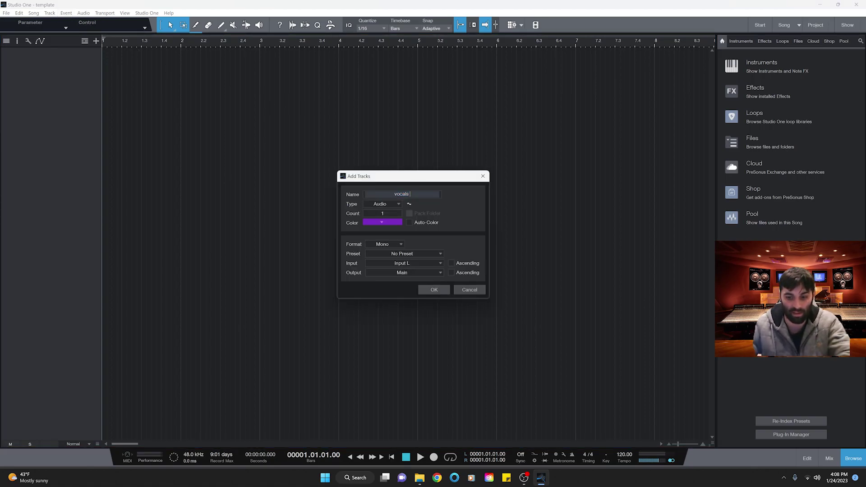
pyautogui.press('BackSpace')
pyautogui.press('BackSpace')
pyautogui.press('BackSpace')
pyautogui.press('BackSpace')
pyautogui.press('BackSpace')
pyautogui.press('BackSpace')
pyautogui.write('beat')
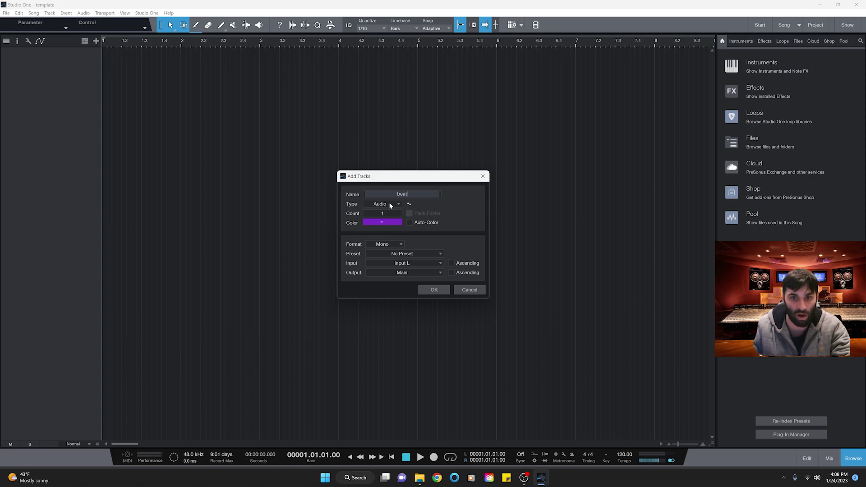
pyautogui.click(391, 245)
pyautogui.click(390, 254)
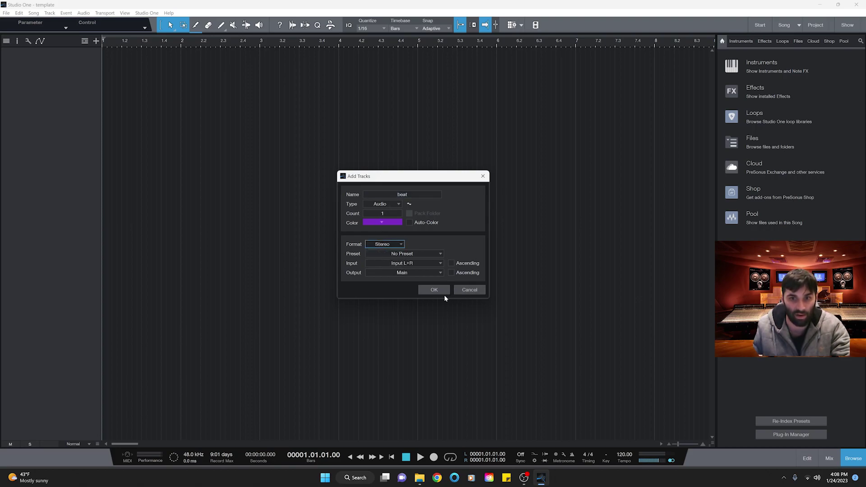
pyautogui.click(434, 290)
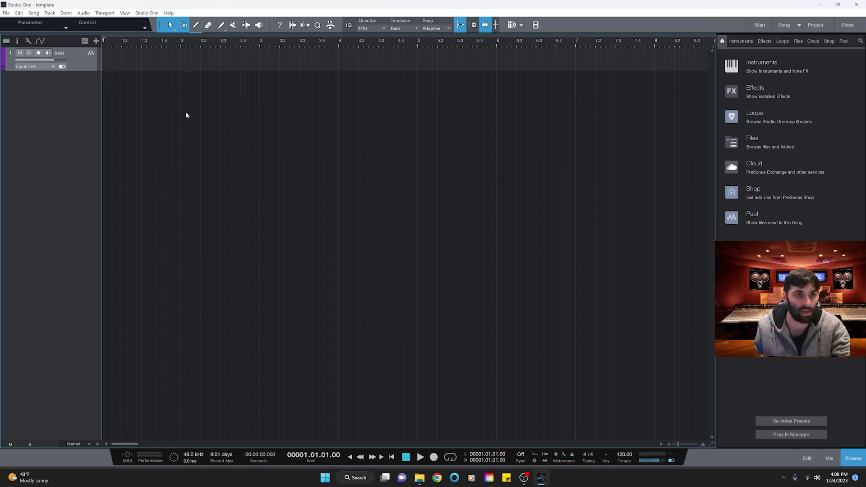
# Step: Add one mono audio track named "REC" coloured red, below the beat track
pyautogui.doubleClick(247, 135)
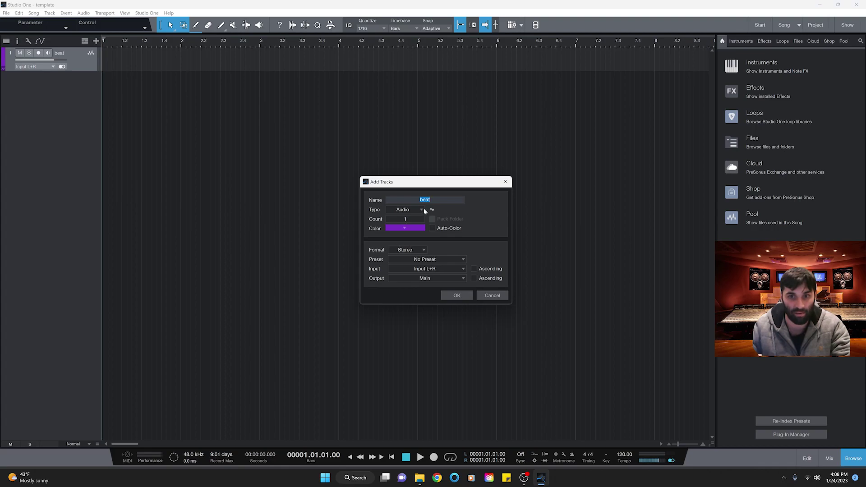
pyautogui.write('REC')
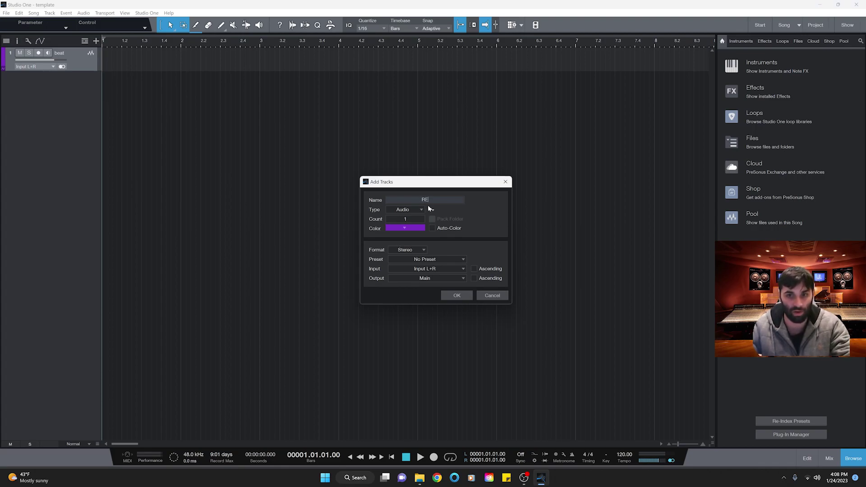
pyautogui.click(415, 212)
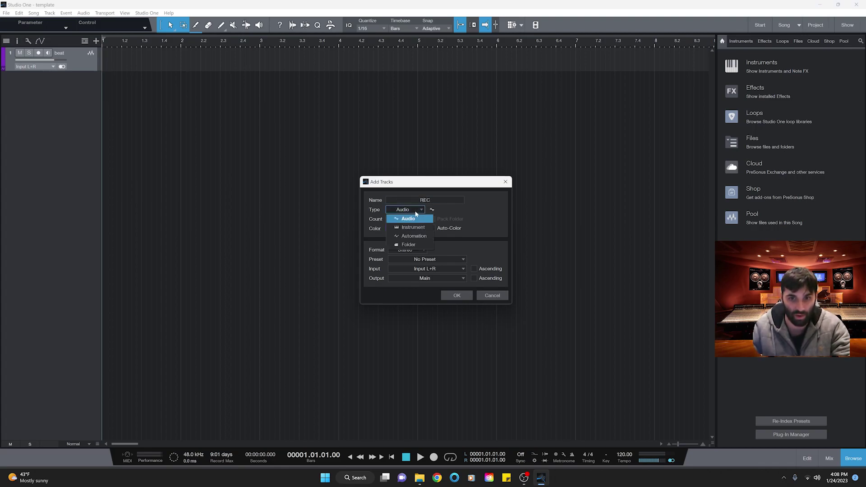
pyautogui.click(417, 217)
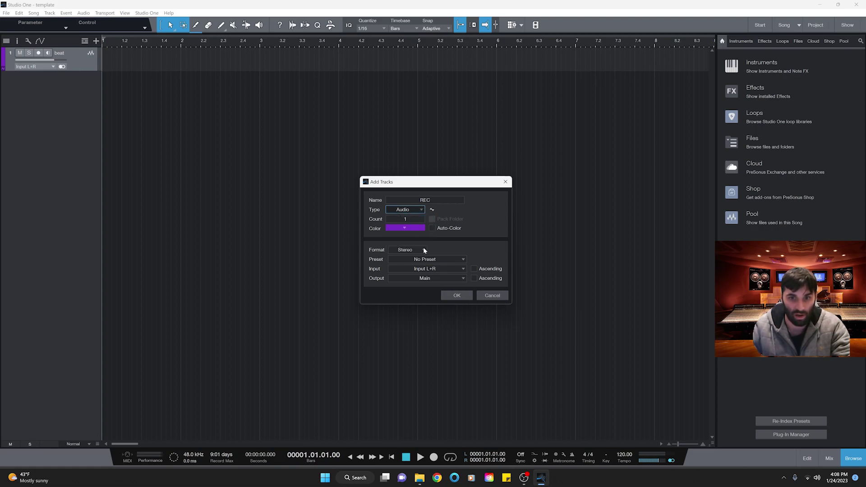
pyautogui.click(405, 227)
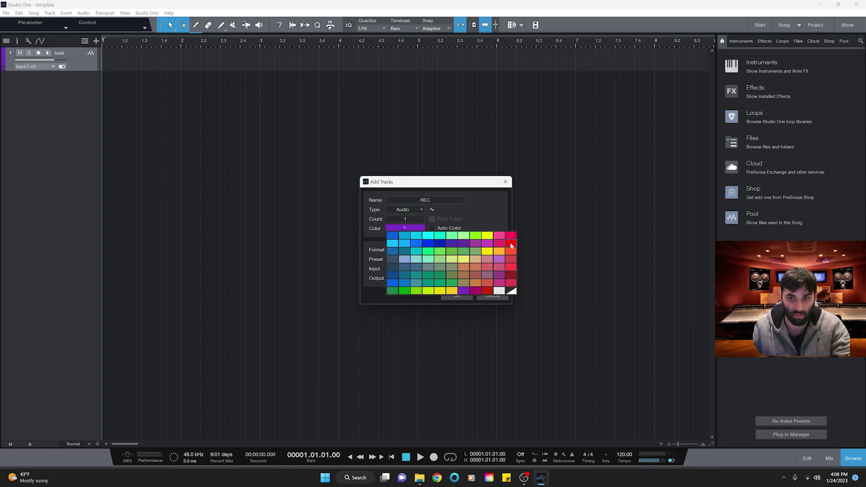
pyautogui.click(511, 244)
pyautogui.click(416, 250)
pyautogui.click(418, 260)
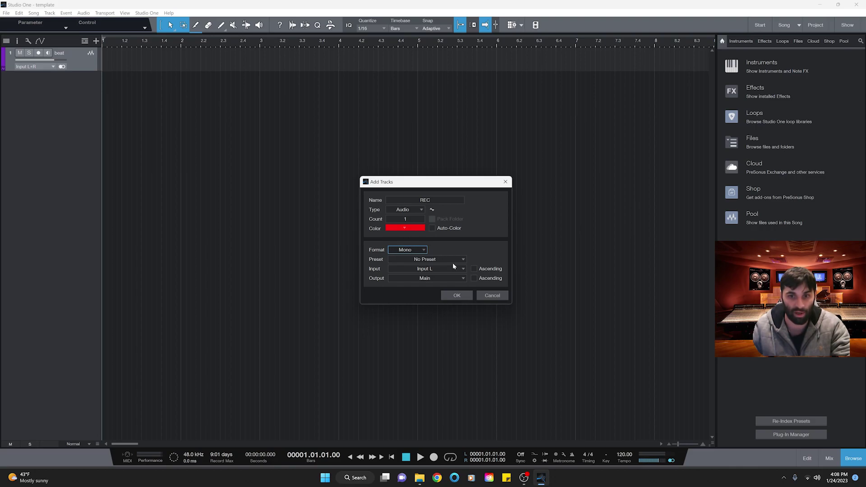
pyautogui.click(461, 295)
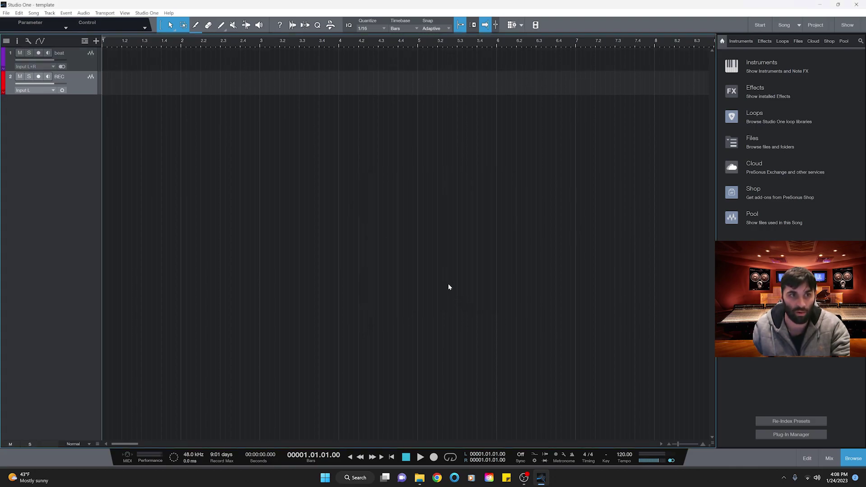
# Step: Add six more mono audio tracks based on the name REC, coloured light blue
pyautogui.press('t')
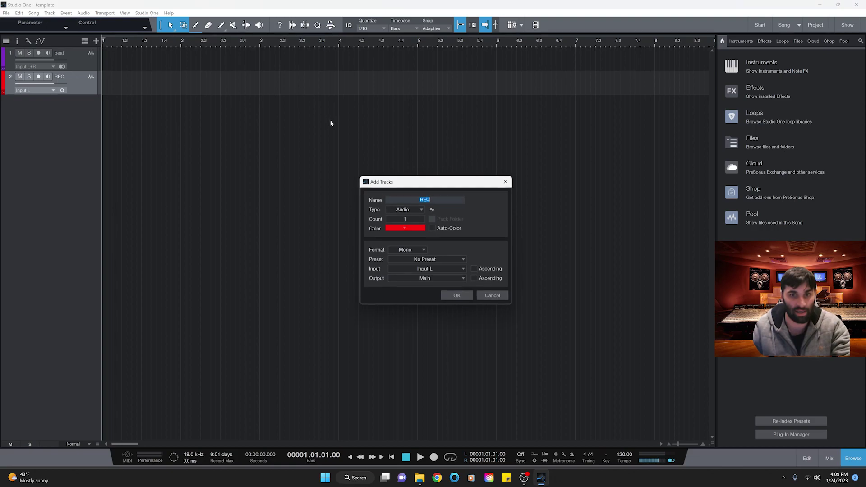
pyautogui.click(414, 226)
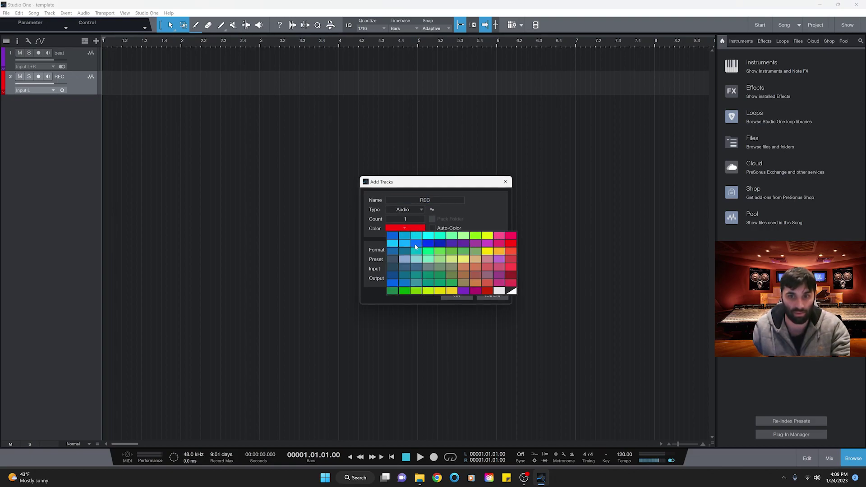
pyautogui.click(415, 246)
pyautogui.click(408, 228)
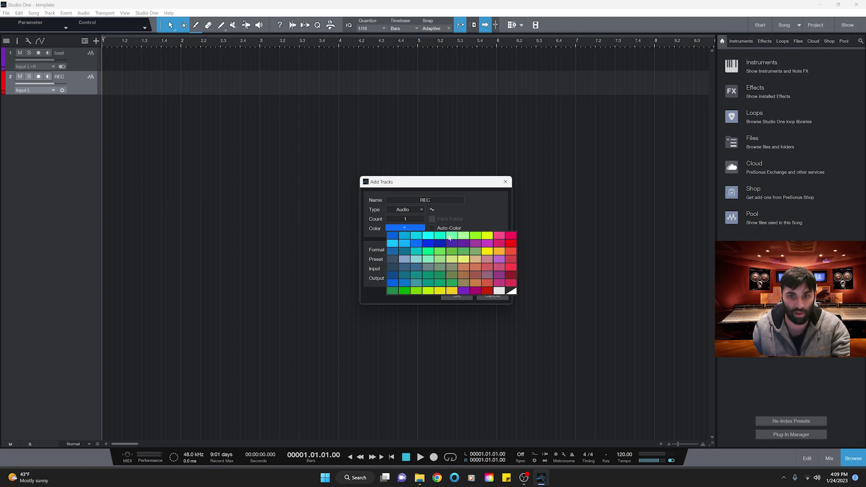
pyautogui.click(404, 238)
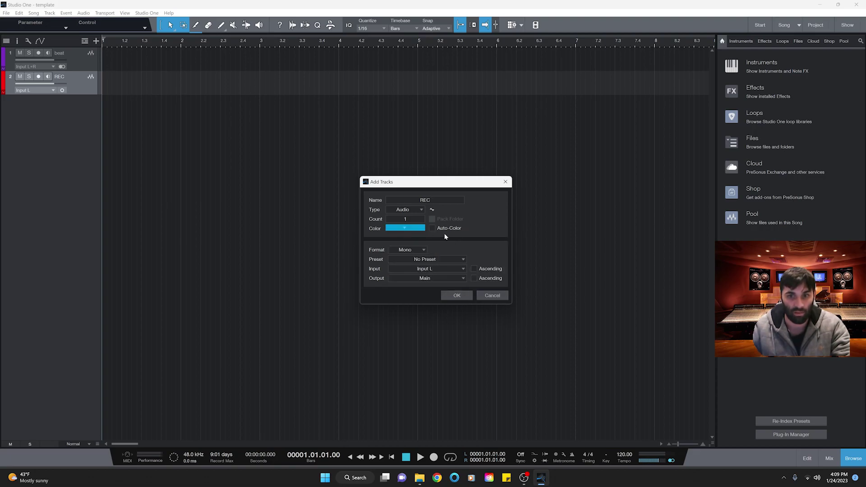
pyautogui.write('6')
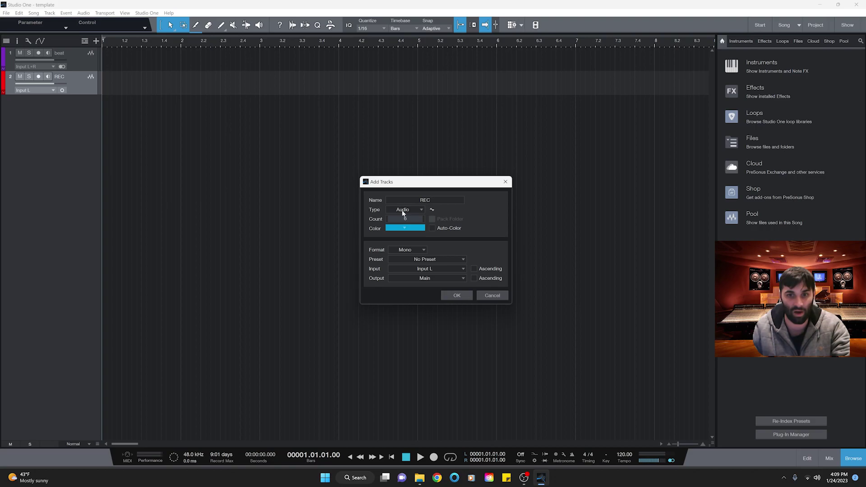
pyautogui.press('Return')
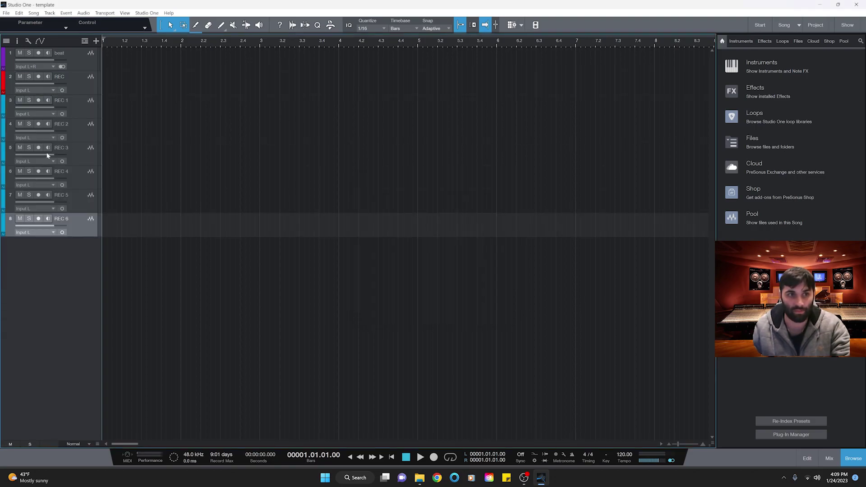
# Step: Show the mixer and rename the REC 1 and REC 2 channels as "main 1" and "main 2"
pyautogui.click(131, 106)
pyautogui.click(829, 458)
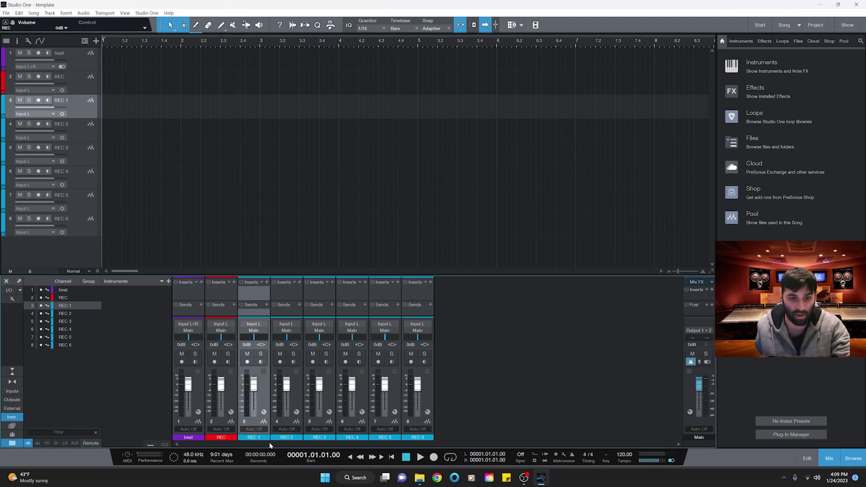
pyautogui.doubleClick(253, 438)
pyautogui.write('main 1')
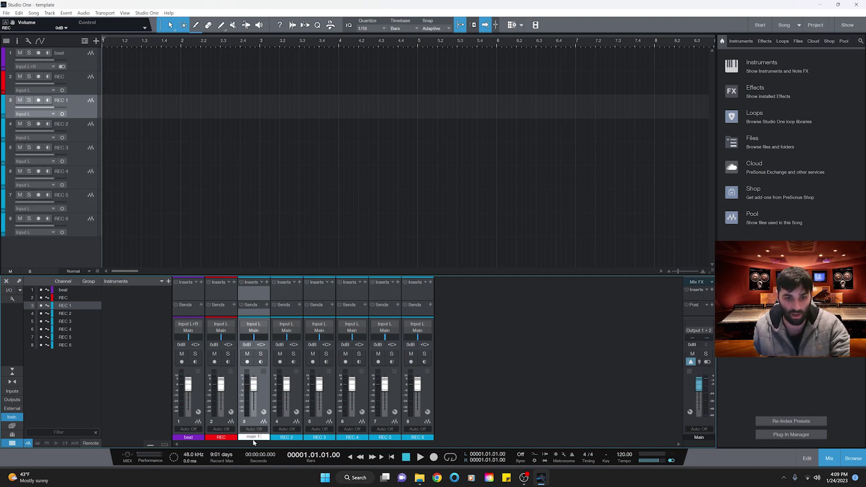
pyautogui.press('Tab')
pyautogui.write('main 2')
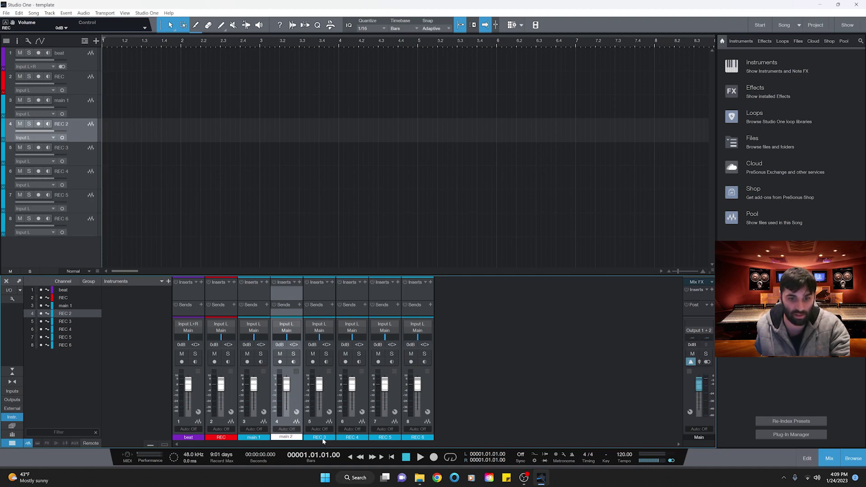
# Step: Rename the REC 3 channel as "dub / stack" and the REC 4 channel as "dub/stack"
pyautogui.press('Tab')
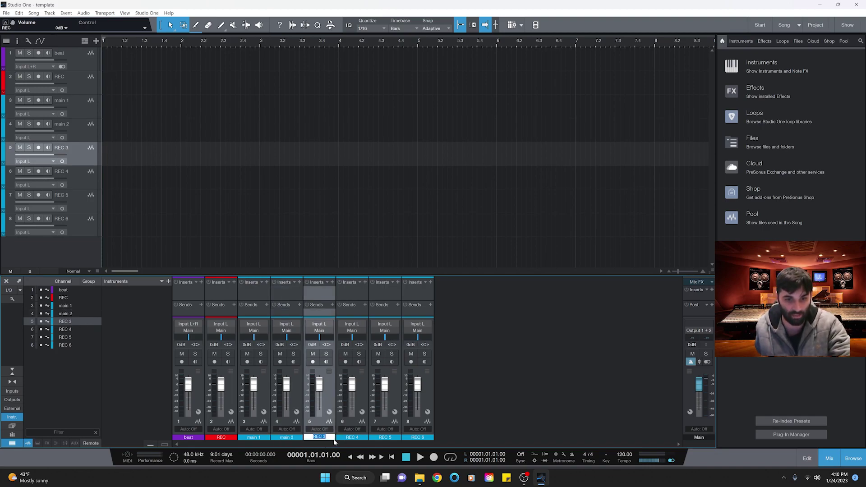
pyautogui.write('dub / stack')
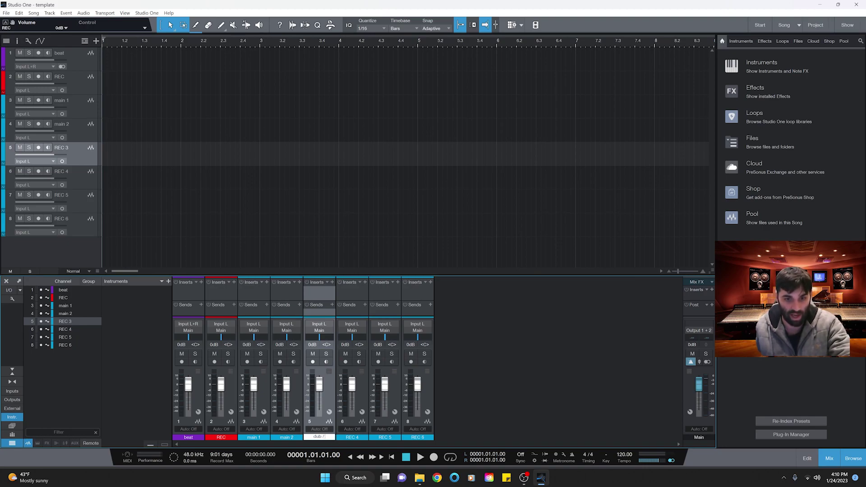
pyautogui.press('Tab')
pyautogui.doubleClick(352, 438)
pyautogui.write('du')
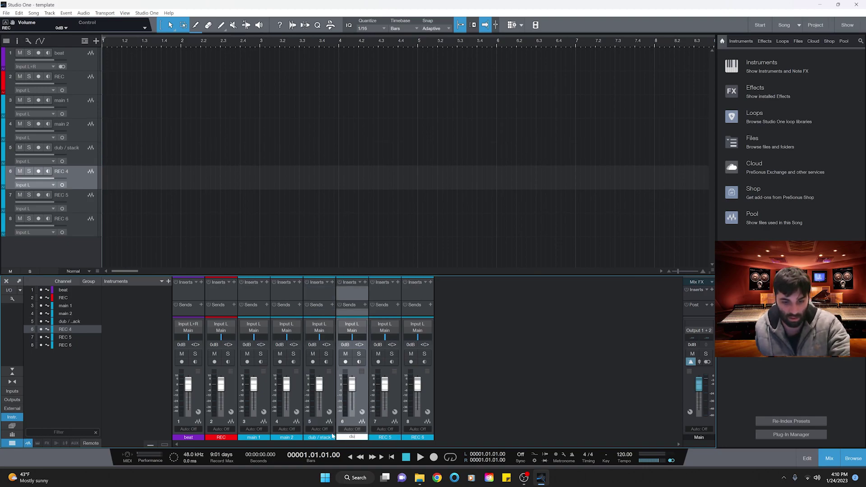
pyautogui.write('b/stack')
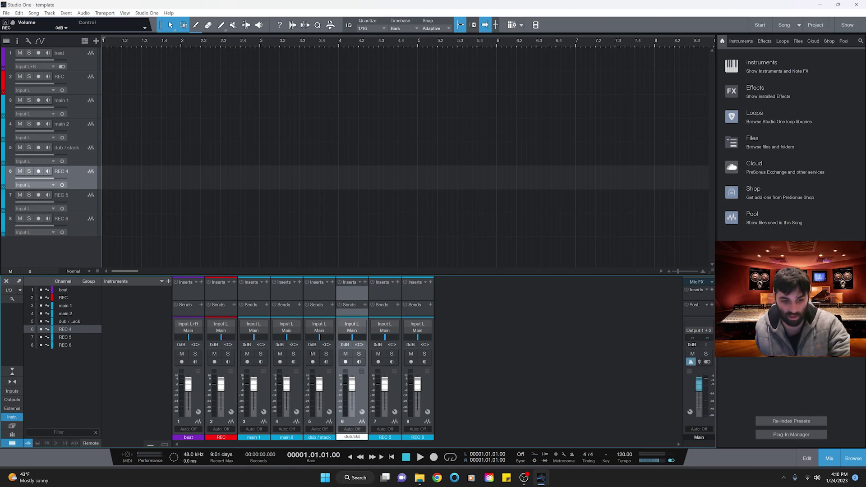
pyautogui.press('Return')
# Step: Rename the REC 5 and REC 6 channels as "adlib 1" and "adlib 2"
pyautogui.doubleClick(392, 438)
pyautogui.write('adlib 1')
pyautogui.doubleClick(425, 440)
pyautogui.write('ad')
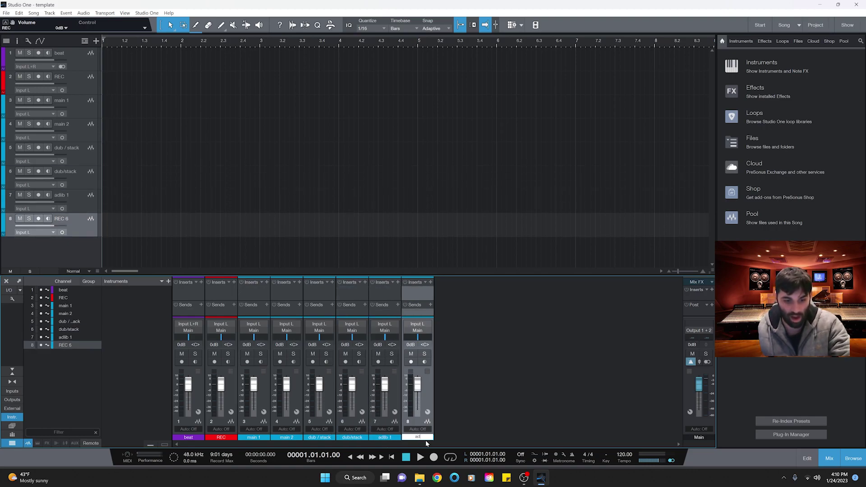
pyautogui.write('lib 2')
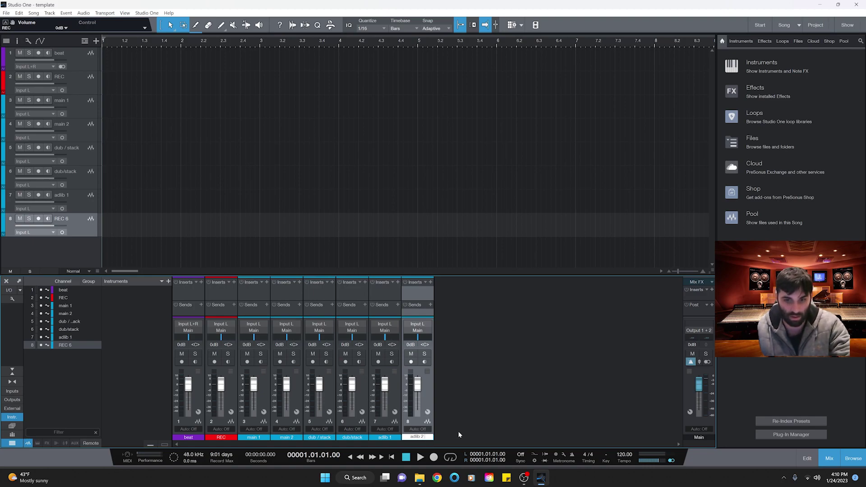
pyautogui.press('Return')
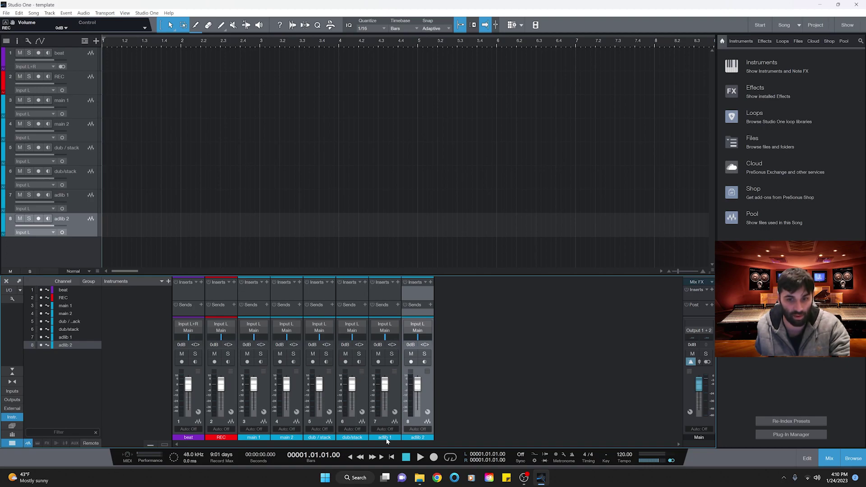
# Step: Recolour the six vocal channels from main 1 through adlib 2 purple, then select only the REC channel
pyautogui.click(396, 427)
pyautogui.doubleClick(393, 438)
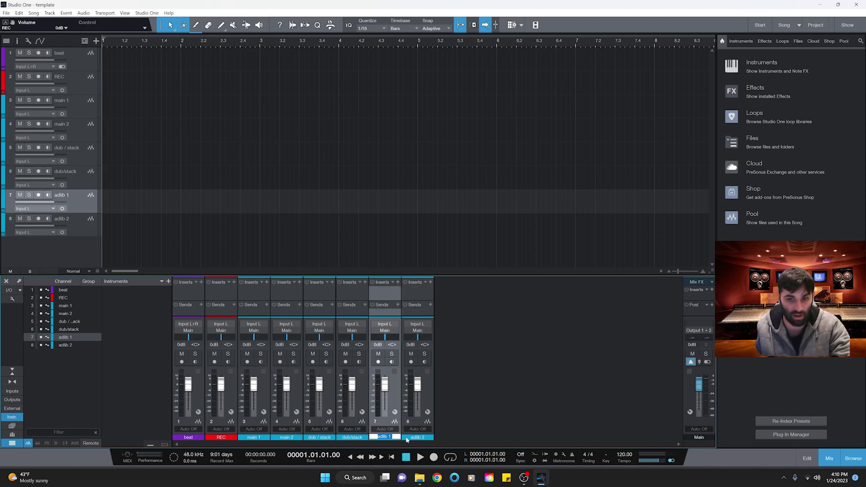
pyautogui.click(409, 438)
pyautogui.click(419, 441)
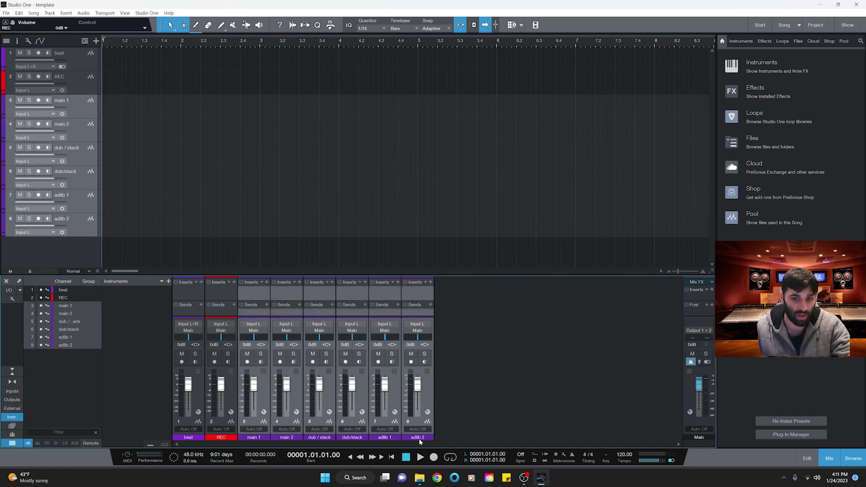
pyautogui.click(223, 437)
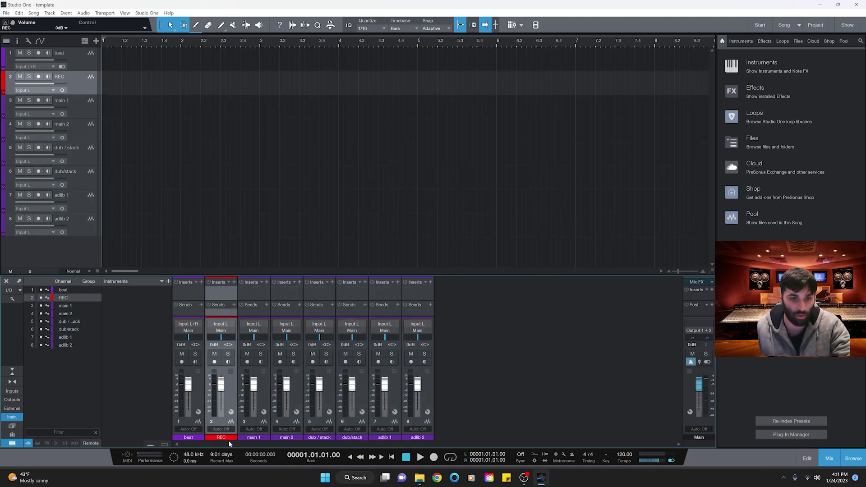
# Step: Route the REC through adlib 2 channels to a new shared bus and name it "vocal chain"
pyautogui.keyDown('shift'); pyautogui.click(424, 436); pyautogui.keyUp('shift')
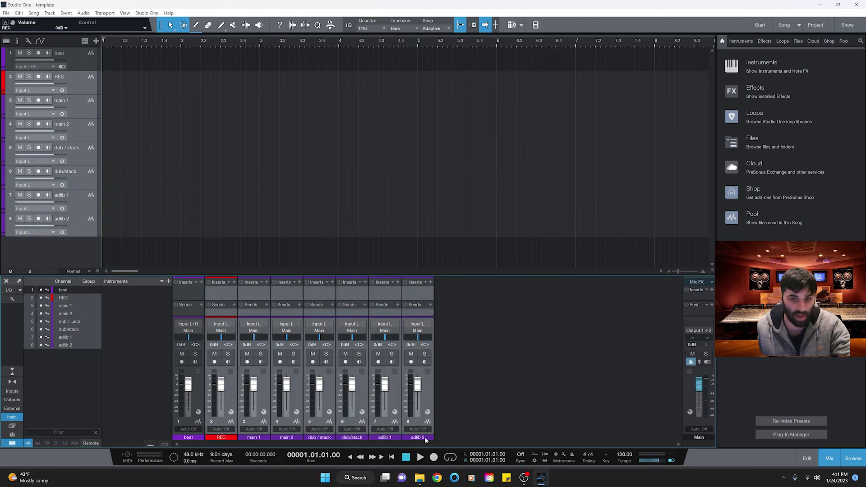
pyautogui.rightClick(426, 378)
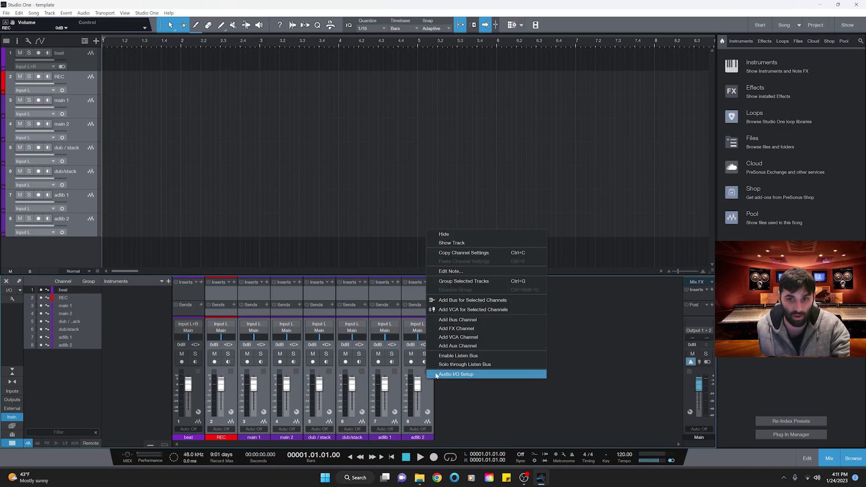
pyautogui.click(524, 306)
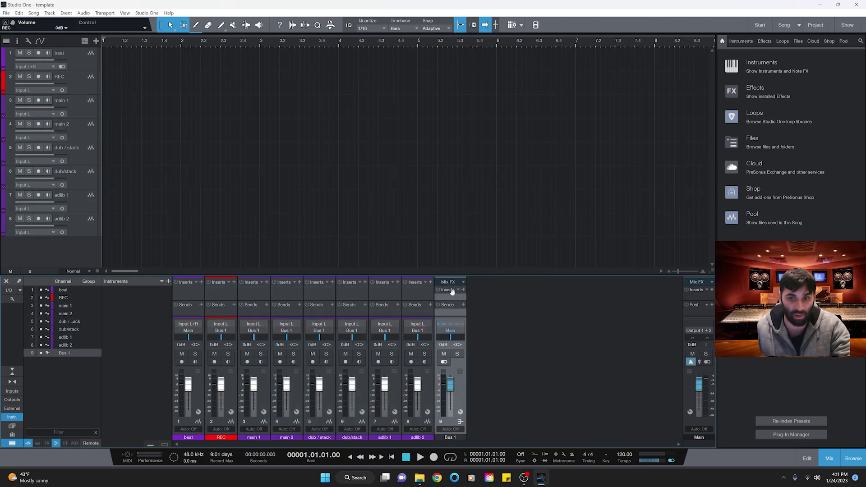
pyautogui.doubleClick(450, 437)
pyautogui.write('vocal chain')
pyautogui.press('Return')
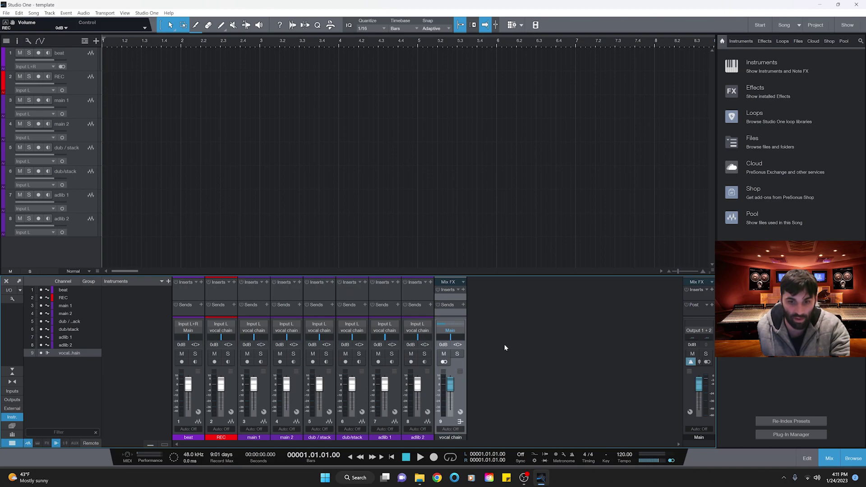
# Step: Add two more bus channels beside the vocal chain bus and enlarge the mixer's insert and send area
pyautogui.rightClick(503, 343)
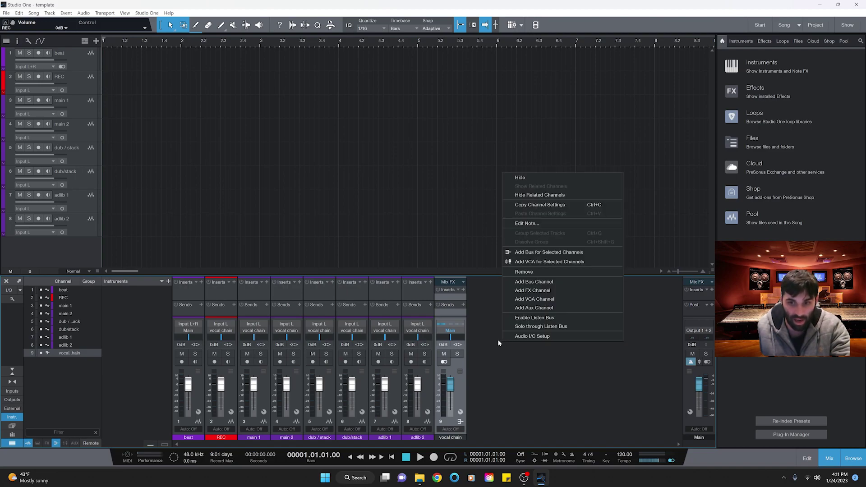
pyautogui.click(540, 281)
pyautogui.rightClick(529, 321)
pyautogui.click(582, 295)
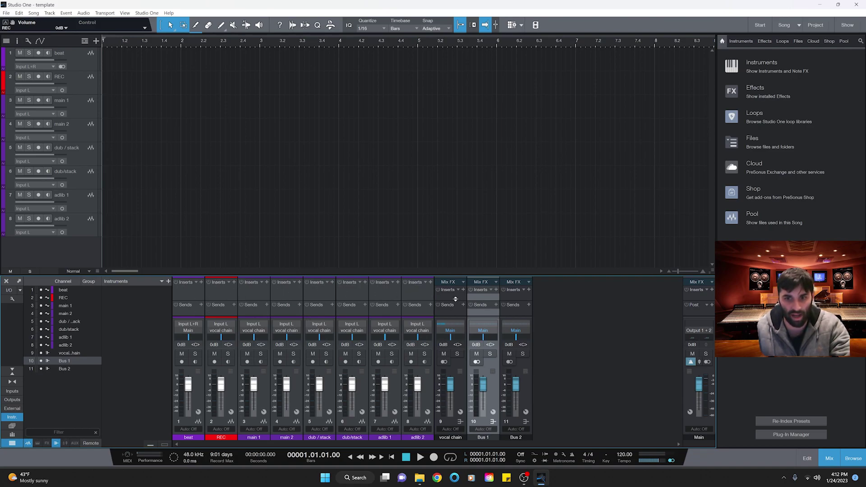
pyautogui.moveTo(481, 316); pyautogui.dragTo(481, 335)
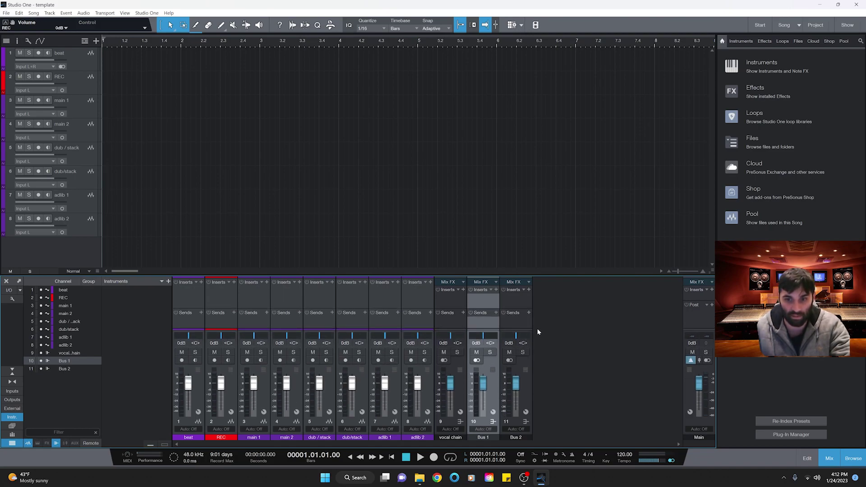
# Step: Rename the Bus 1 channel as "reverb" and the Bus 2 channel as "delay"
pyautogui.doubleClick(482, 438)
pyautogui.write('reverb')
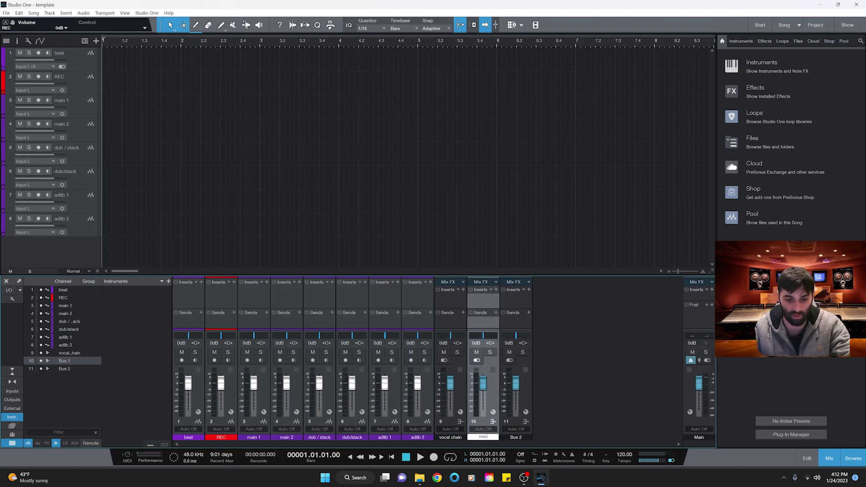
pyautogui.doubleClick(516, 438)
pyautogui.write('delay')
pyautogui.press('Return')
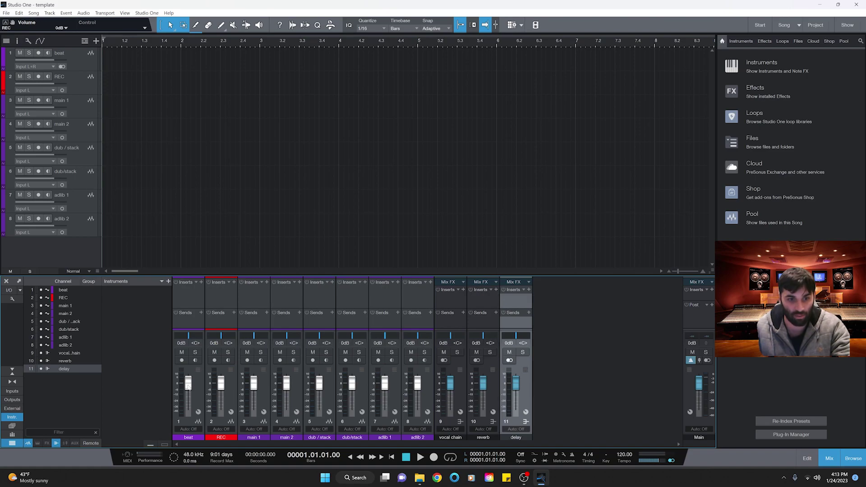
# Step: Lower the beat channel's volume to -3.7 dB and insert the PreSonus Compressor on the REC channel
pyautogui.moveTo(188, 385); pyautogui.dragTo(189, 389)
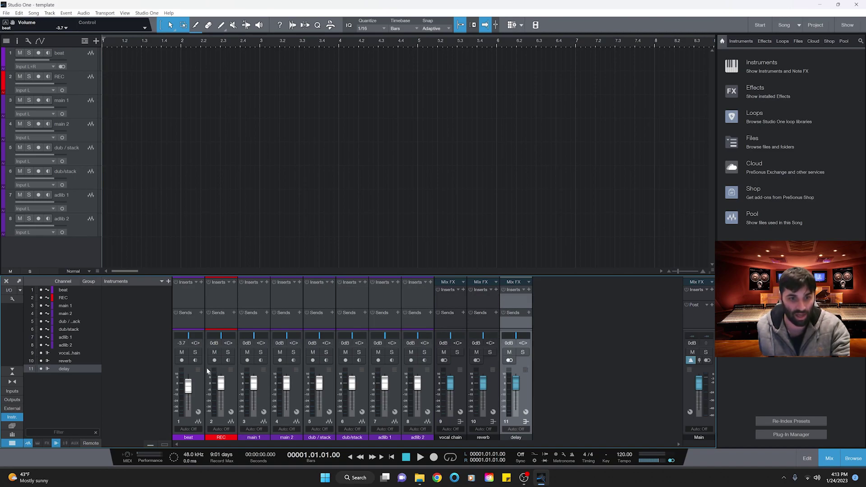
pyautogui.click(230, 298)
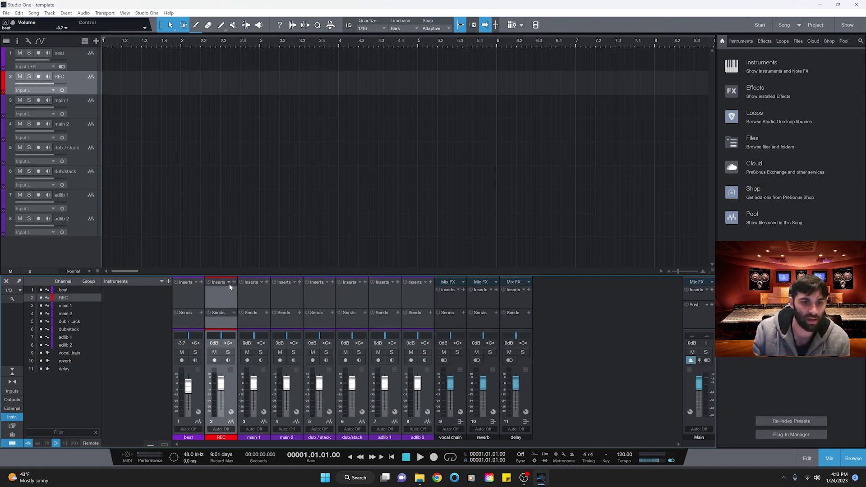
pyautogui.click(229, 282)
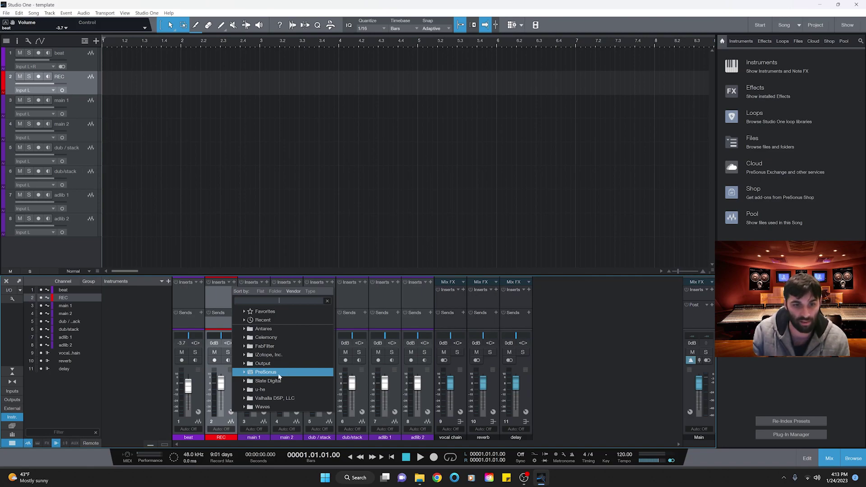
pyautogui.click(244, 372)
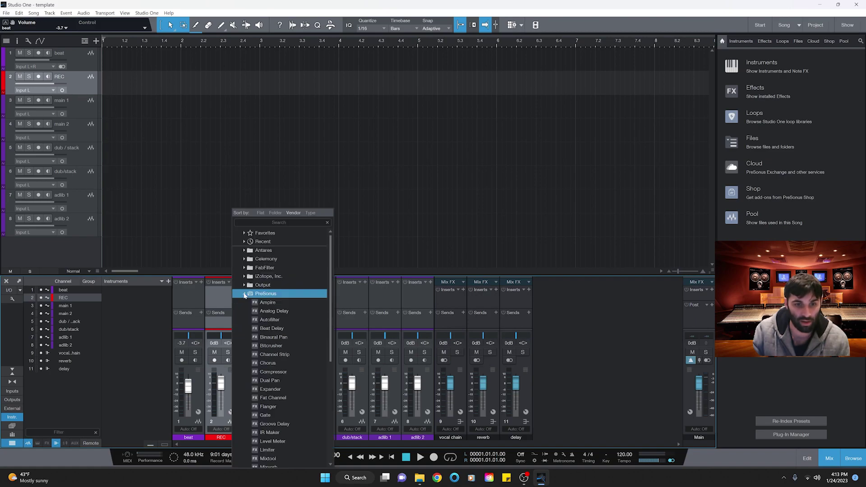
pyautogui.click(276, 372)
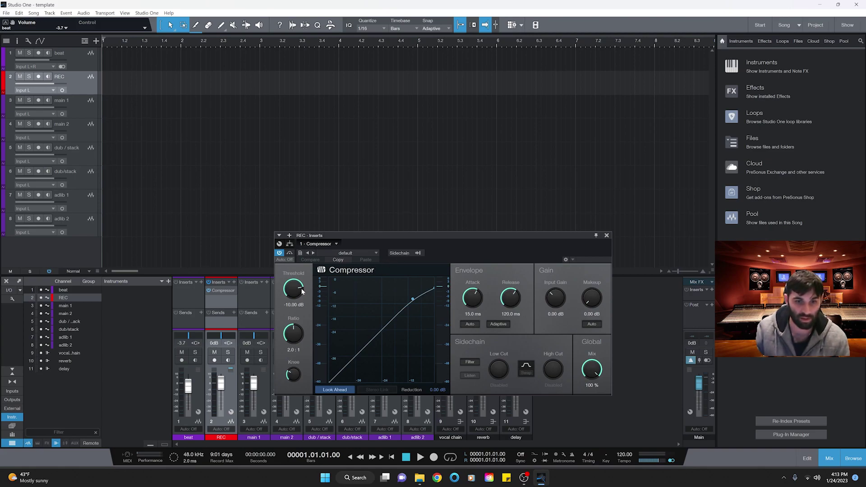
# Step: Set the REC compressor to -32.80 dB threshold, 3.4:1 ratio, 6.80 dB knee, 3.51 ms attack, 44.7 ms release and about 46 Hz sidechain low cut
pyautogui.moveTo(293, 292); pyautogui.dragTo(289, 371)
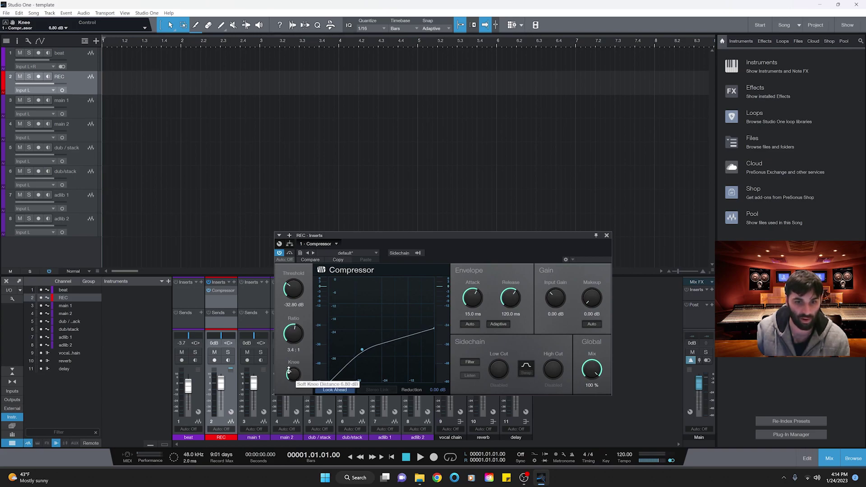
pyautogui.moveTo(471, 299); pyautogui.dragTo(516, 296)
pyautogui.click(498, 368)
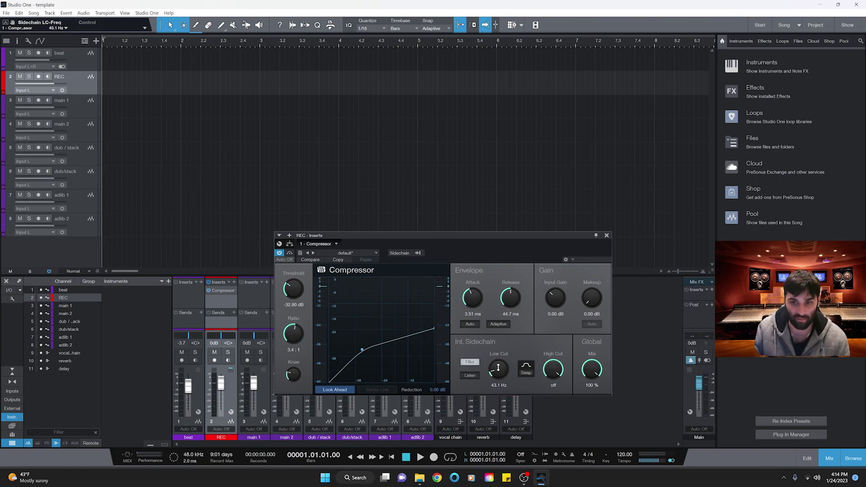
pyautogui.moveTo(498, 369); pyautogui.dragTo(498, 366)
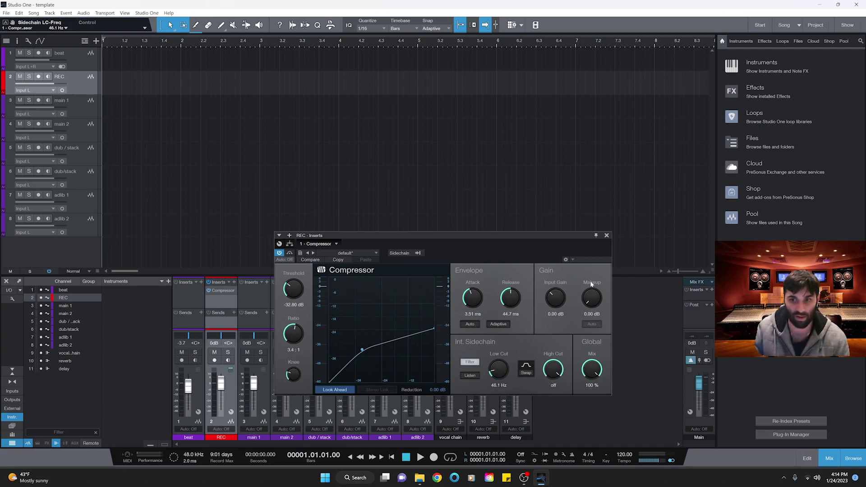
pyautogui.click(606, 235)
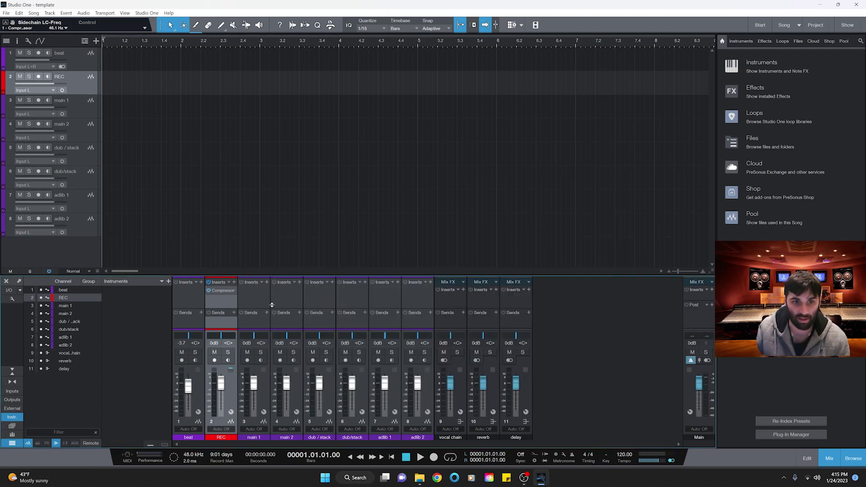
pyautogui.click(229, 282)
pyautogui.click(246, 291)
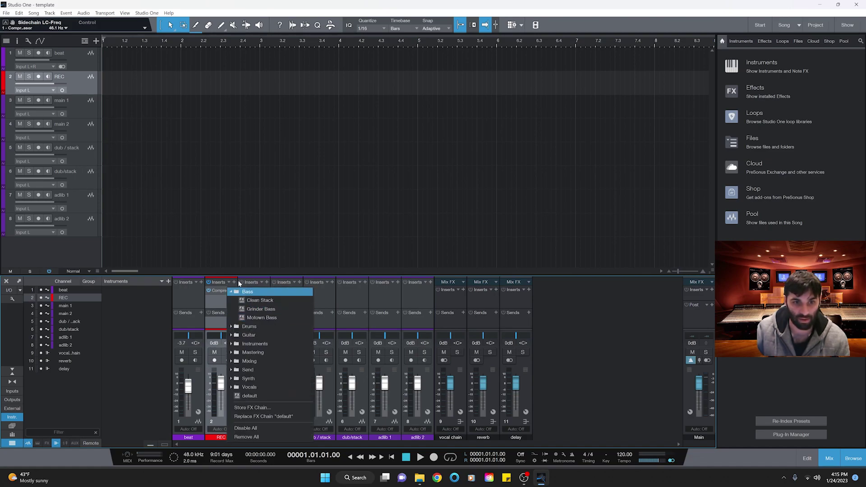
pyautogui.click(234, 283)
# Step: Insert the PreSonus Pro EQ on the REC channel after the compressor and move its window up so all bands show
pyautogui.click(233, 282)
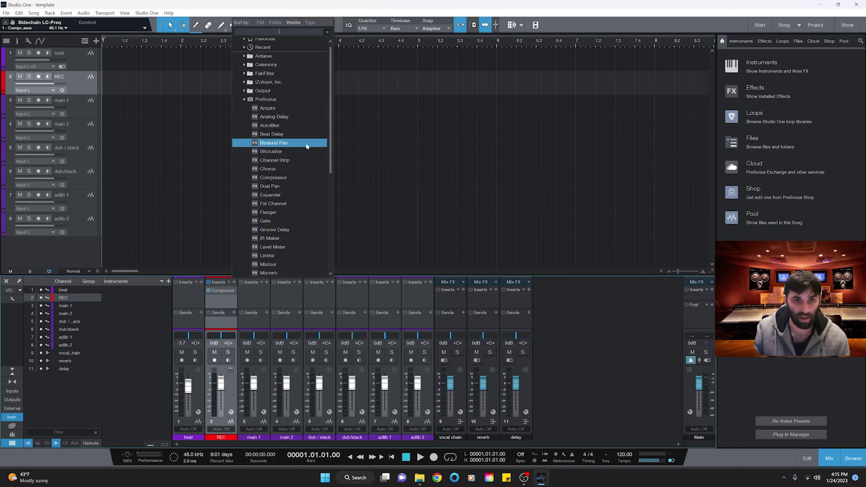
pyautogui.scroll(-3, 316, 185)
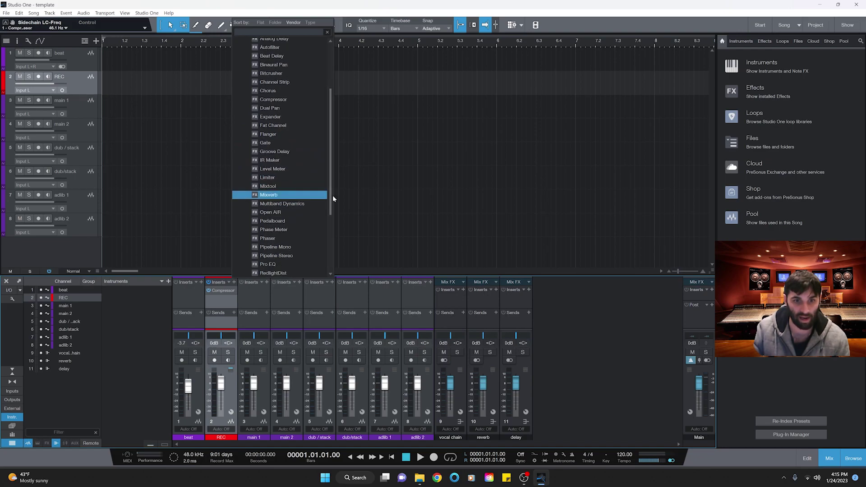
pyautogui.click(289, 264)
pyautogui.moveTo(436, 247); pyautogui.dragTo(458, 184)
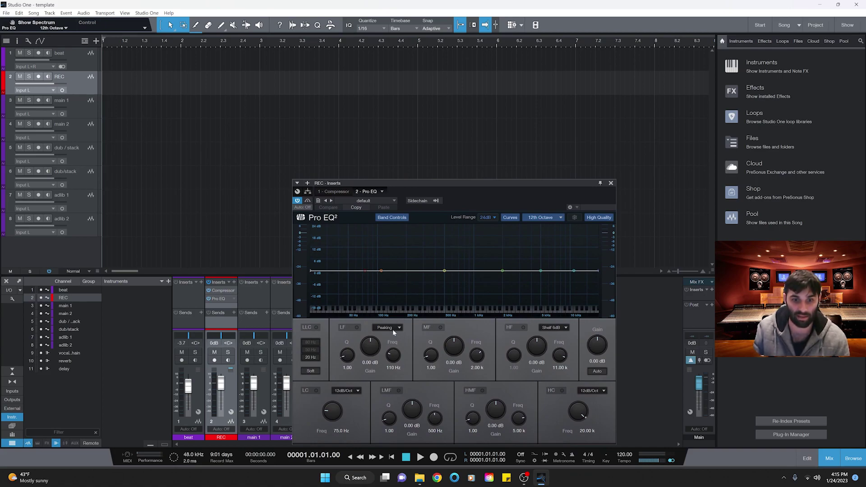
# Step: Enable the REC EQ's low cut at 92.3 Hz with a 24 dB/Oct slope and its high cut at 12.77 kHz
pyautogui.click(317, 391)
pyautogui.moveTo(332, 412); pyautogui.dragTo(332, 412)
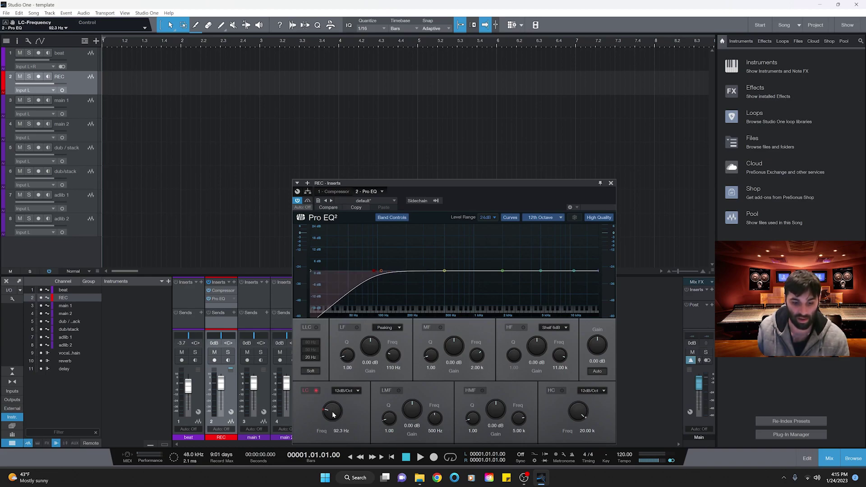
pyautogui.click(351, 390)
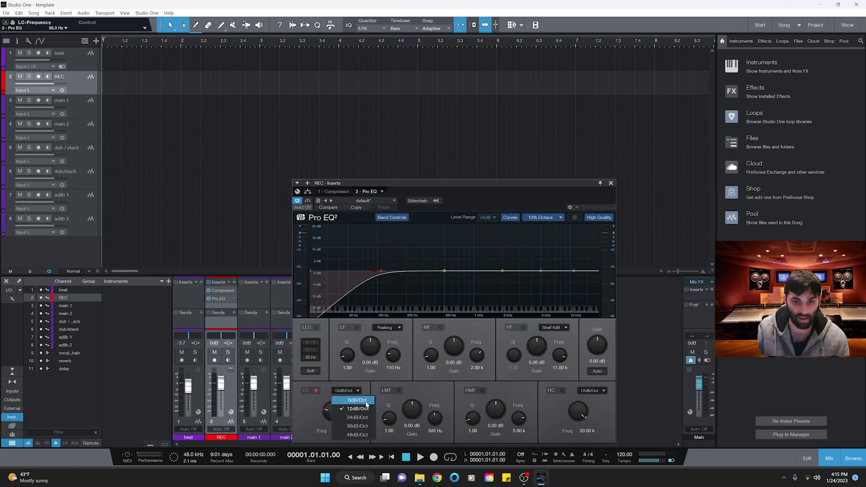
pyautogui.click(350, 412)
pyautogui.click(562, 391)
pyautogui.moveTo(578, 411); pyautogui.dragTo(586, 415)
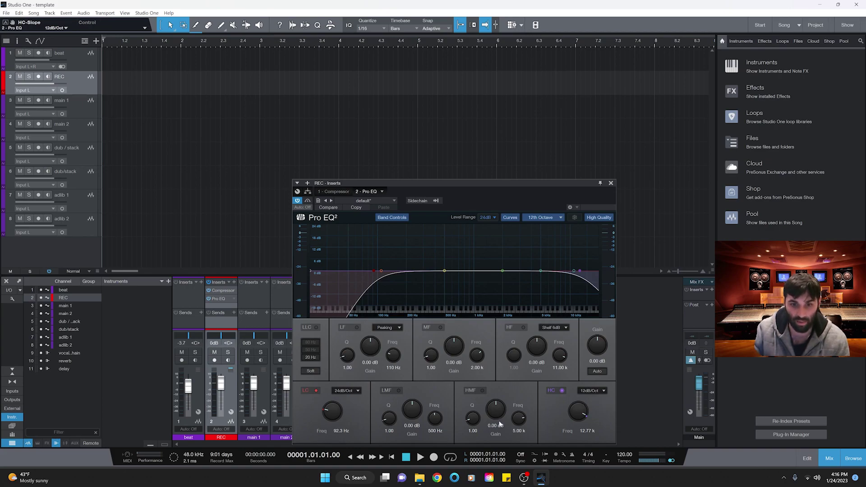
# Step: Boost the REC EQ's LF band by 2.88 dB at 227 Hz and lower the high cut to 11.51 kHz
pyautogui.click(356, 328)
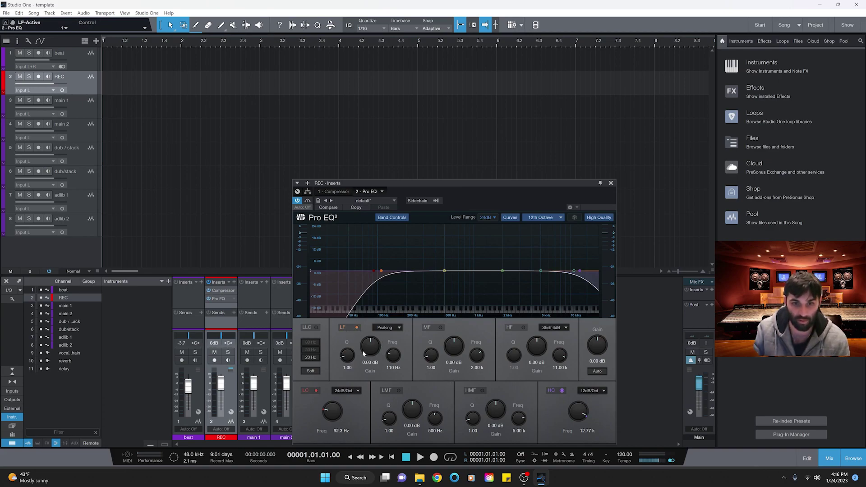
pyautogui.moveTo(366, 355)
pyautogui.mouseDown()
pyautogui.moveTo(367, 345)
pyautogui.moveTo(394, 349)
pyautogui.moveTo(368, 344)
pyautogui.mouseUp()
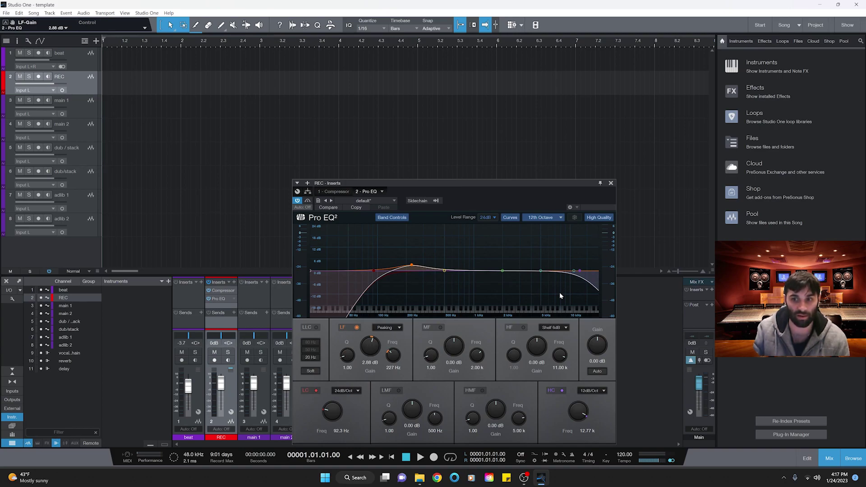
pyautogui.moveTo(582, 414); pyautogui.dragTo(583, 416)
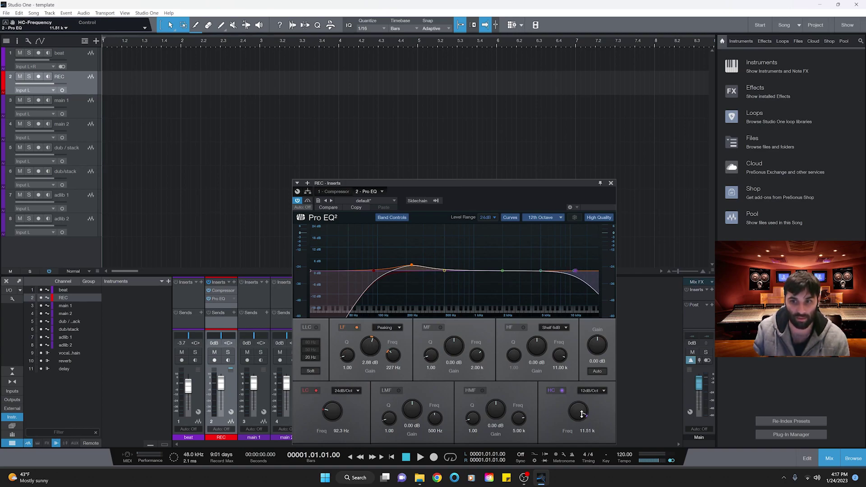
pyautogui.click(610, 183)
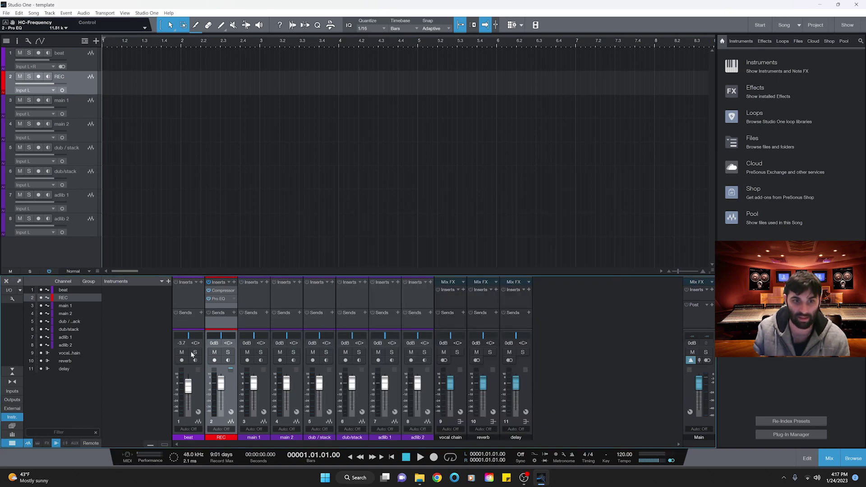
# Step: Insert a Gate on the REC channel with a -42.70 dB threshold and a -54.40 dB reduction range
pyautogui.click(233, 283)
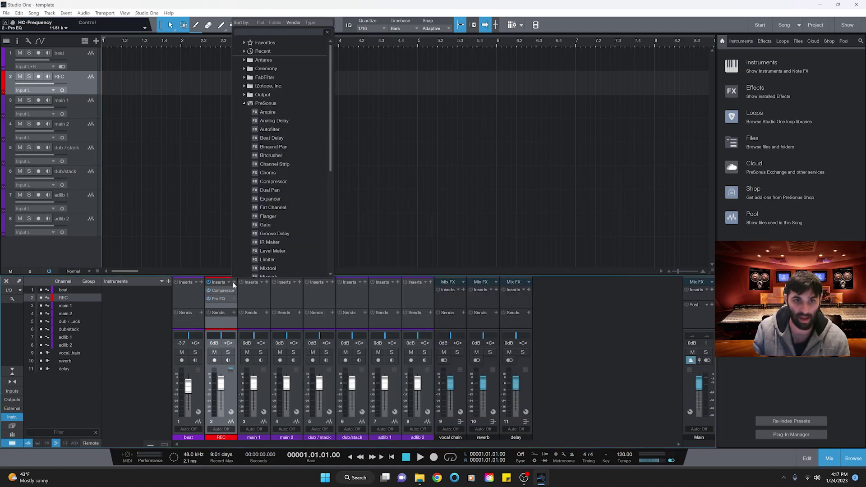
pyautogui.click(265, 224)
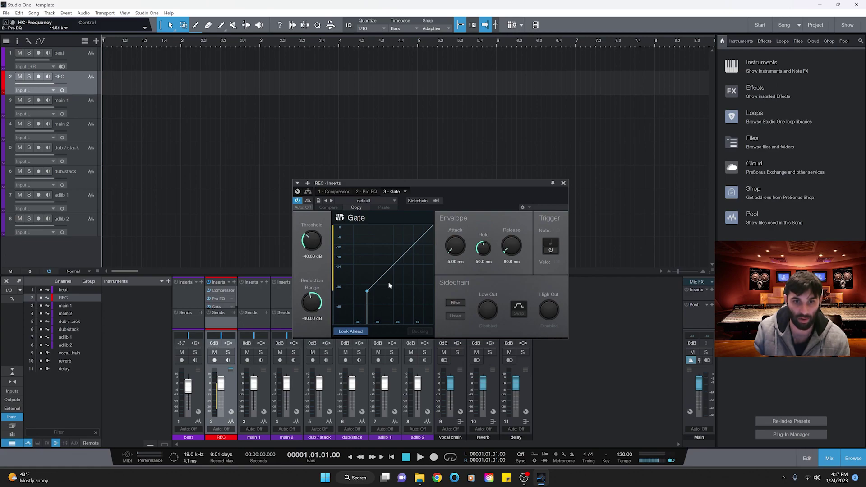
pyautogui.moveTo(311, 240); pyautogui.dragTo(311, 243)
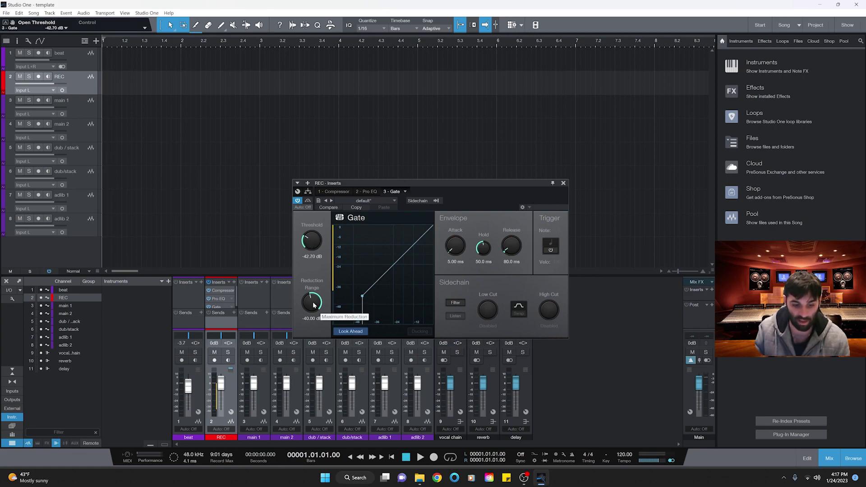
pyautogui.moveTo(314, 306); pyautogui.dragTo(318, 325)
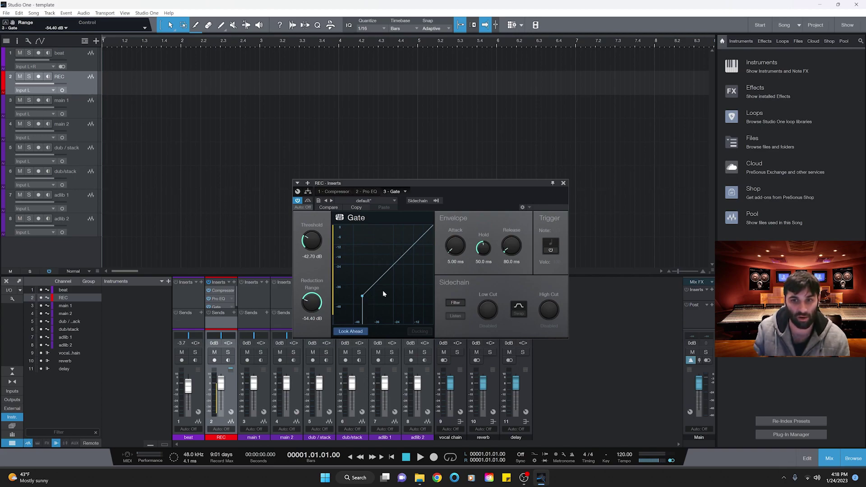
pyautogui.click(563, 183)
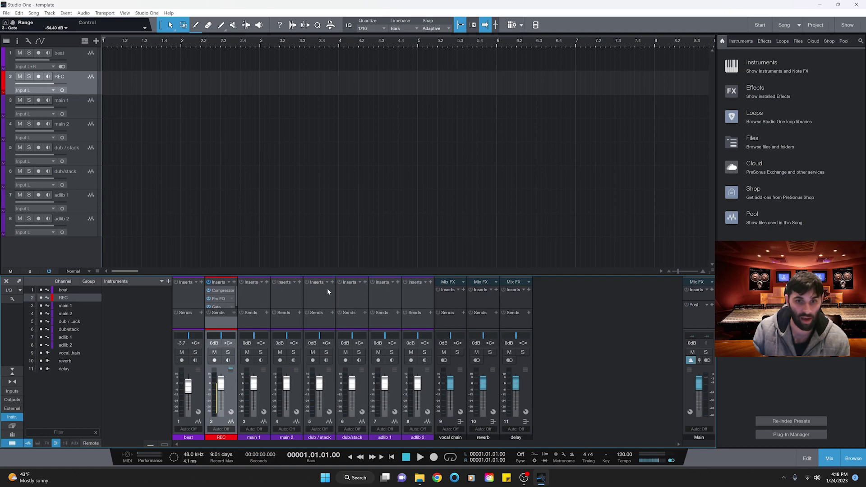
# Step: Insert a Compressor on the main 1 channel with a -24.40 dB threshold and a 4.3:1 ratio
pyautogui.click(267, 283)
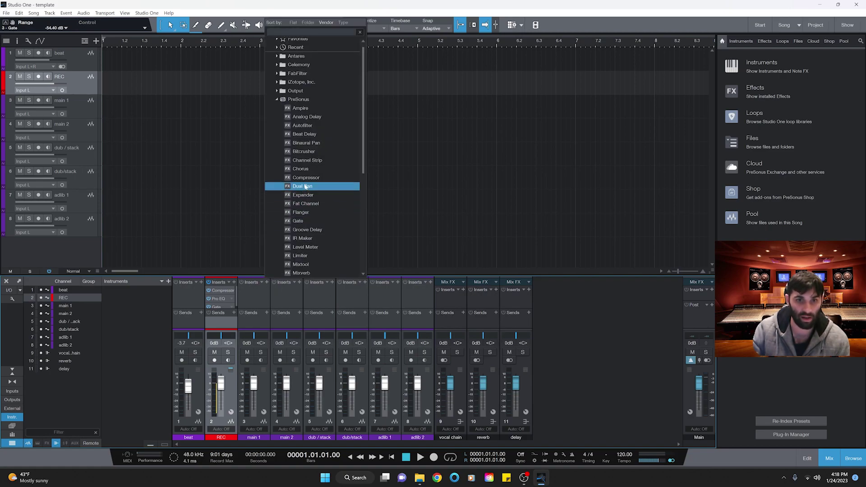
pyautogui.click(336, 180)
pyautogui.moveTo(304, 251); pyautogui.dragTo(327, 292)
pyautogui.scroll(5, 314, 295)
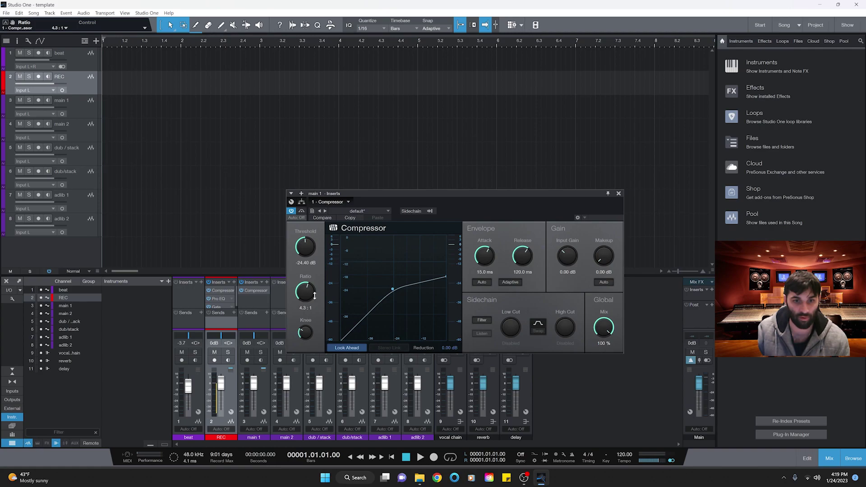
# Step: Lower the main 1 compressor's knee and set attack 0.54 ms, release 18.6 ms, input gain 8.10 dB and makeup gain 1.44 dB
pyautogui.moveTo(307, 333); pyautogui.dragTo(308, 341)
pyautogui.moveTo(484, 255); pyautogui.dragTo(486, 291)
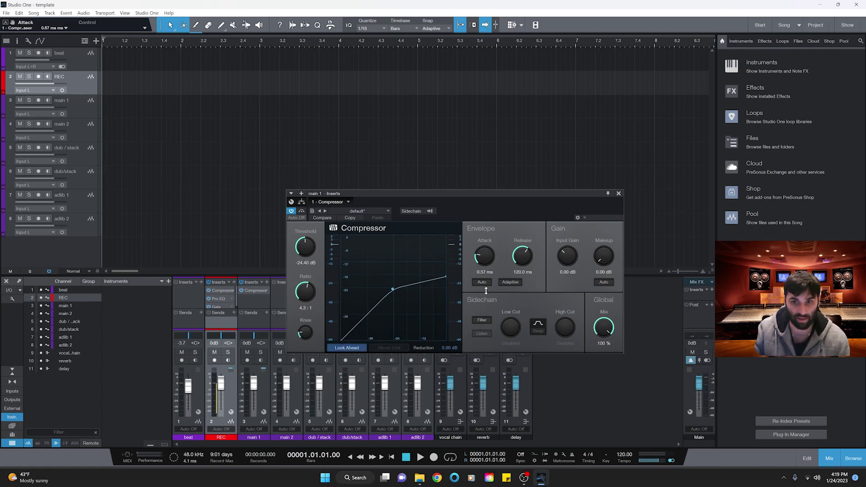
pyautogui.moveTo(522, 257); pyautogui.dragTo(607, 258)
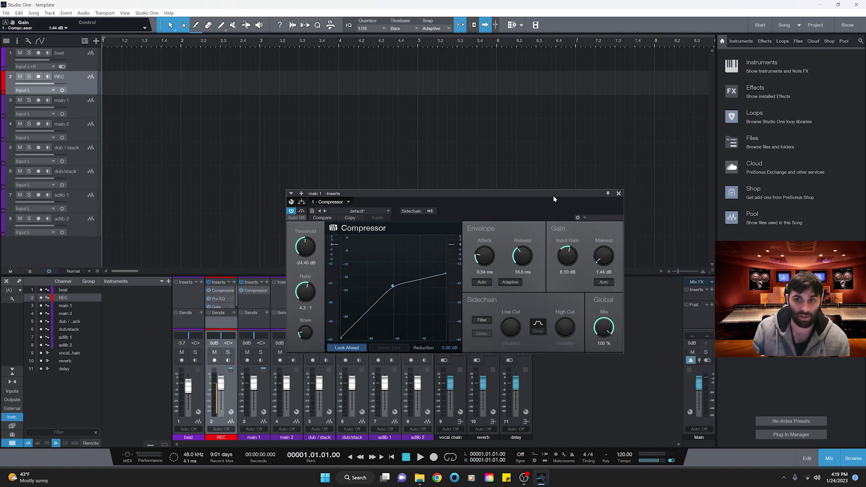
pyautogui.click(618, 194)
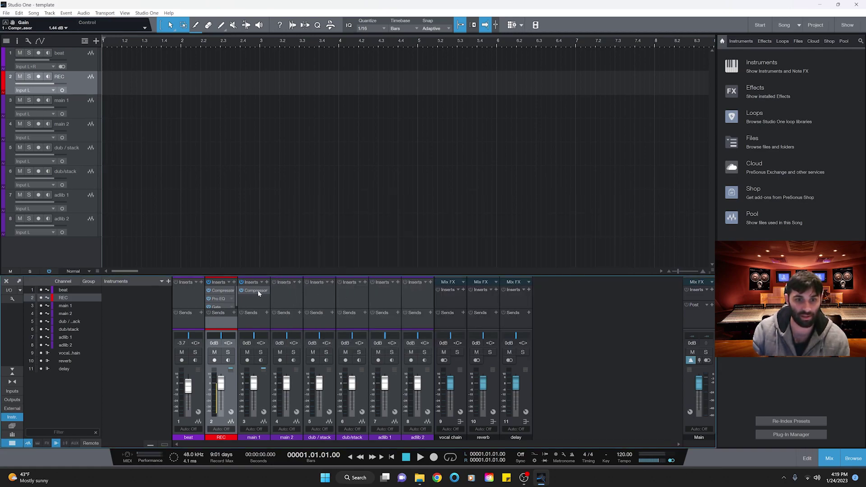
# Step: Copy the main 1 compressor to main 2, both dub/stack channels and both adlib channels
pyautogui.moveTo(255, 293); pyautogui.dragTo(288, 292)
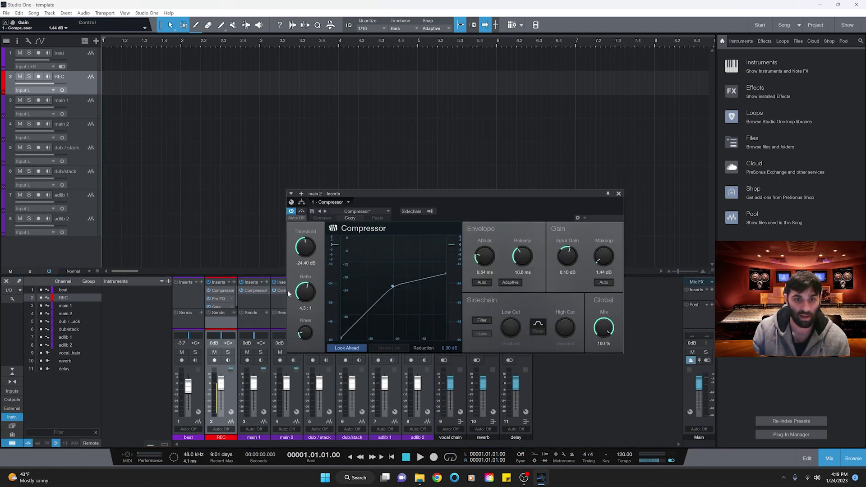
pyautogui.click(618, 194)
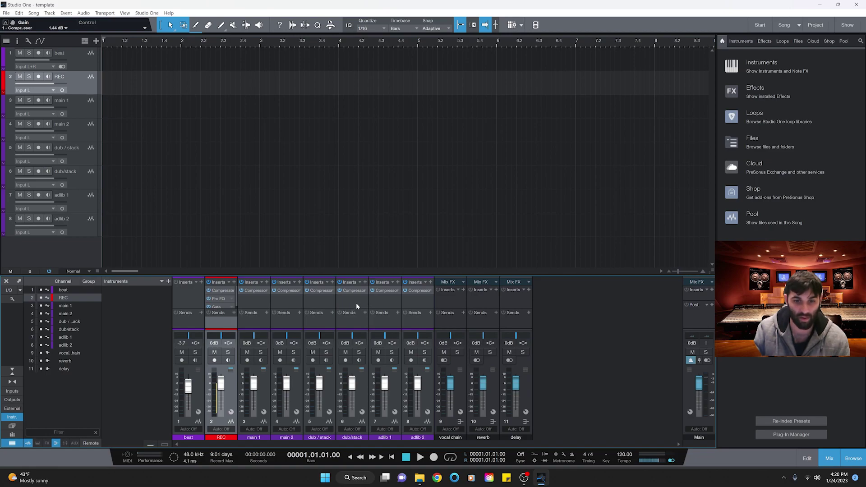
# Step: Insert the PreSonus Chorus after the compressor on dub/stack channel 6 and reposition its window
pyautogui.click(365, 291)
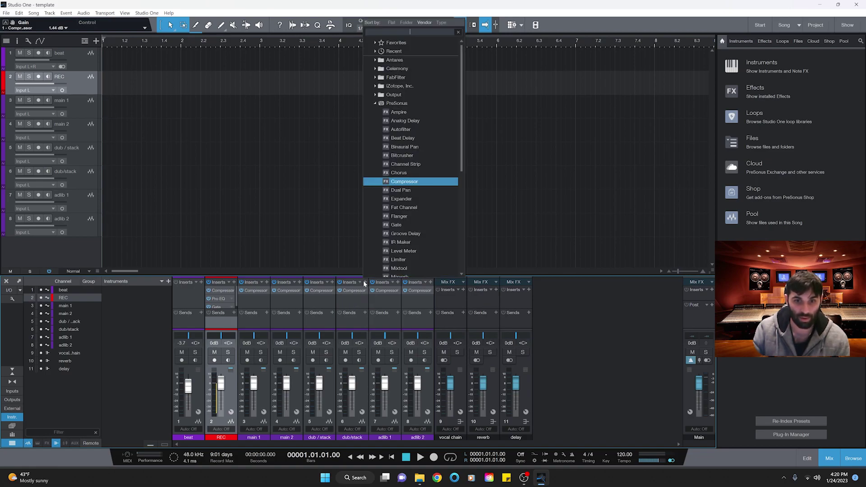
pyautogui.click(410, 194)
pyautogui.moveTo(534, 197); pyautogui.dragTo(579, 213)
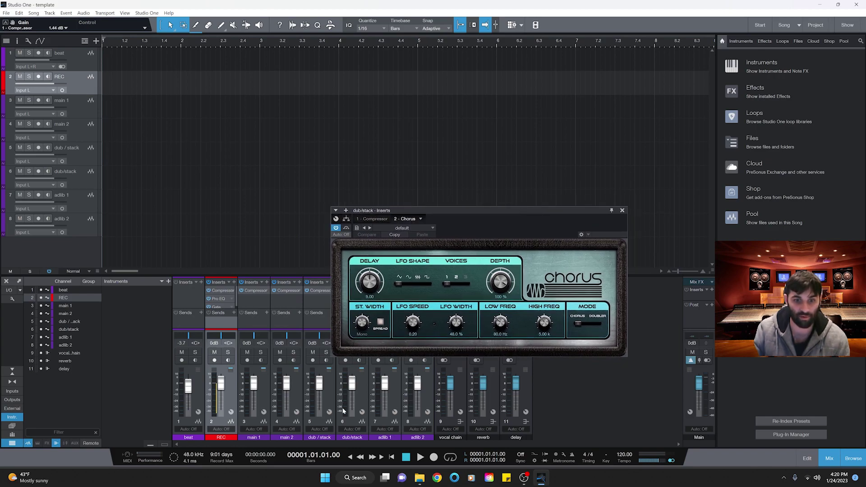
pyautogui.moveTo(415, 356); pyautogui.dragTo(414, 365)
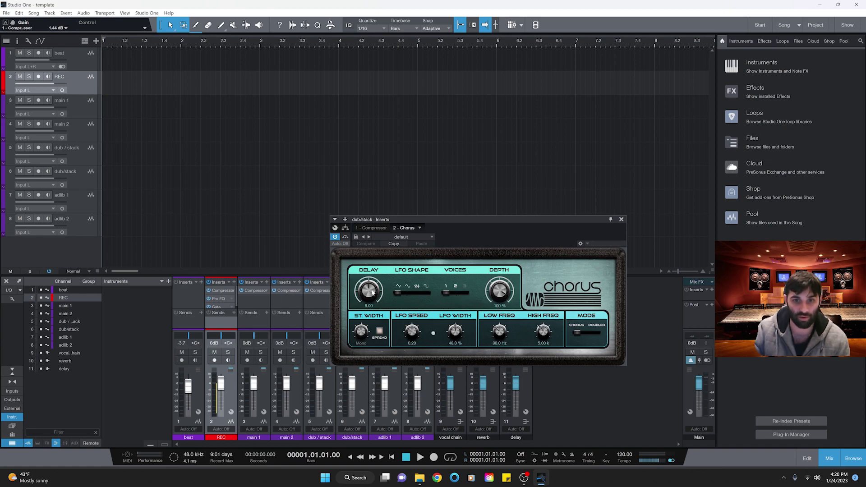
pyautogui.moveTo(451, 220); pyautogui.dragTo(439, 230)
# Step: Load the Backing Vocals preset in the dub/stack Chorus, adjust its delay and close the effect
pyautogui.click(417, 248)
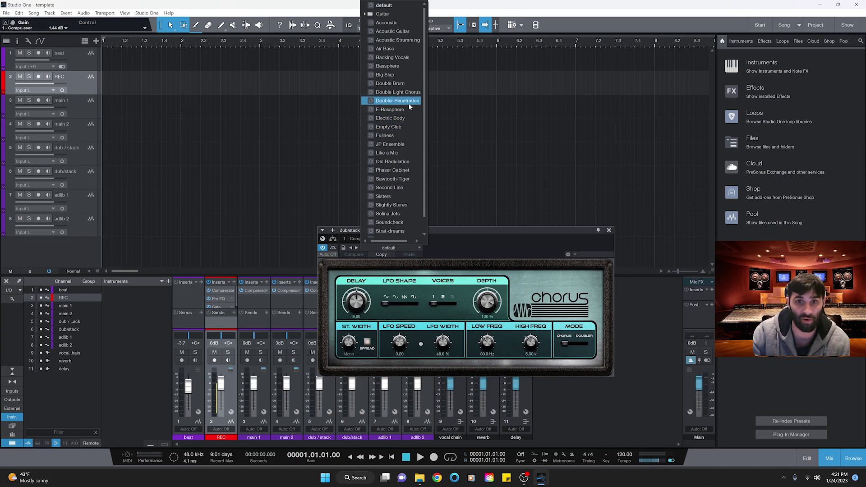
pyautogui.click(392, 57)
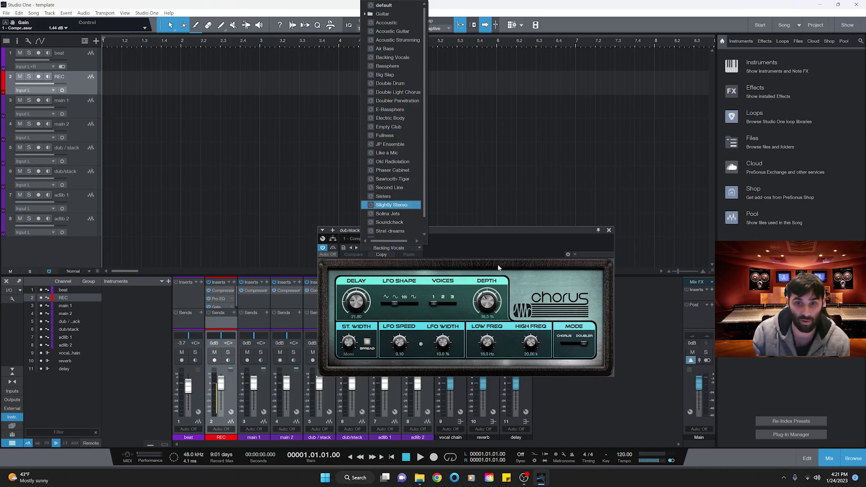
pyautogui.click(487, 256)
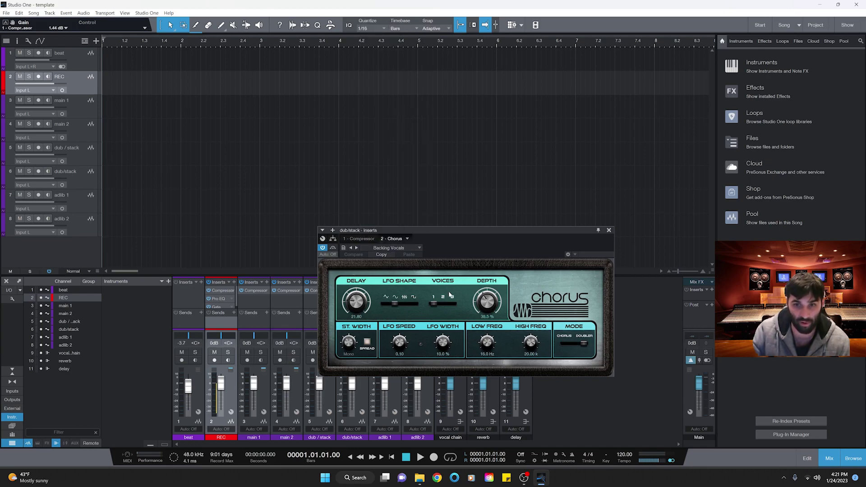
pyautogui.scroll(4, 366, 299)
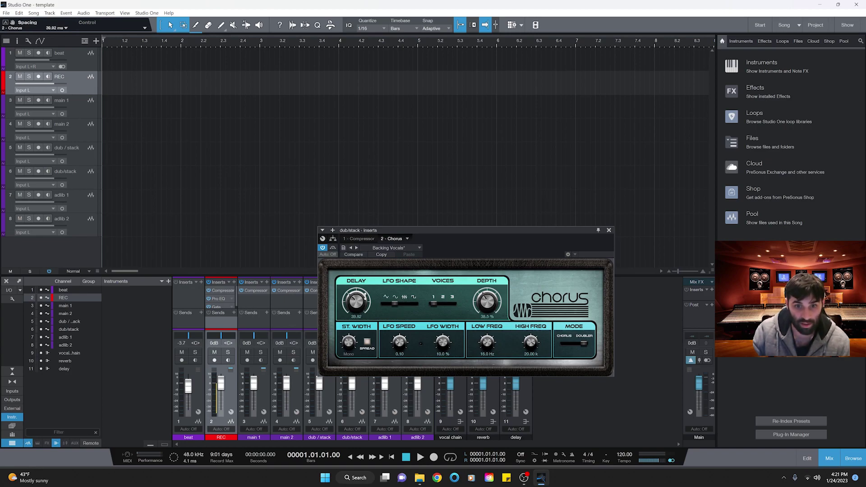
pyautogui.scroll(-4, 482, 305)
pyautogui.scroll(-2, 482, 305)
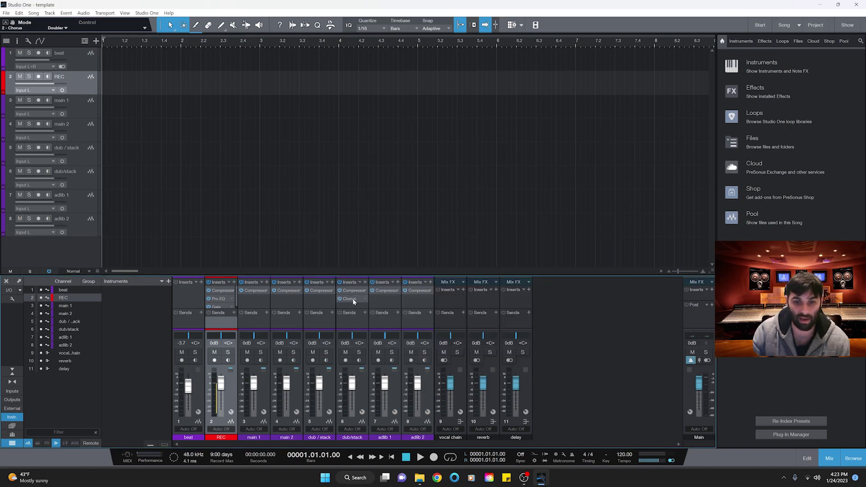
# Step: Copy the Chorus from dub/stack channel 6 to dub / stack channel 5
pyautogui.moveTo(353, 298); pyautogui.dragTo(321, 301)
pyautogui.click(386, 303)
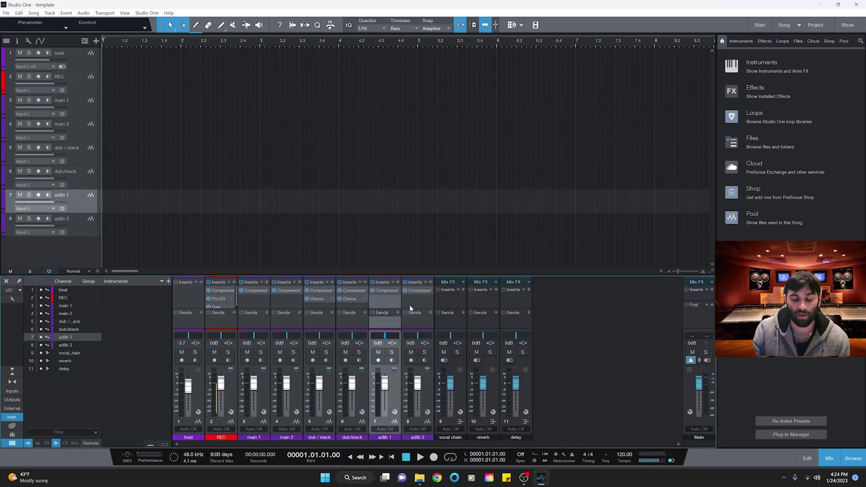
# Step: Insert the PreSonus Pro EQ on the adlib 2 channel after its compressor
pyautogui.click(420, 305)
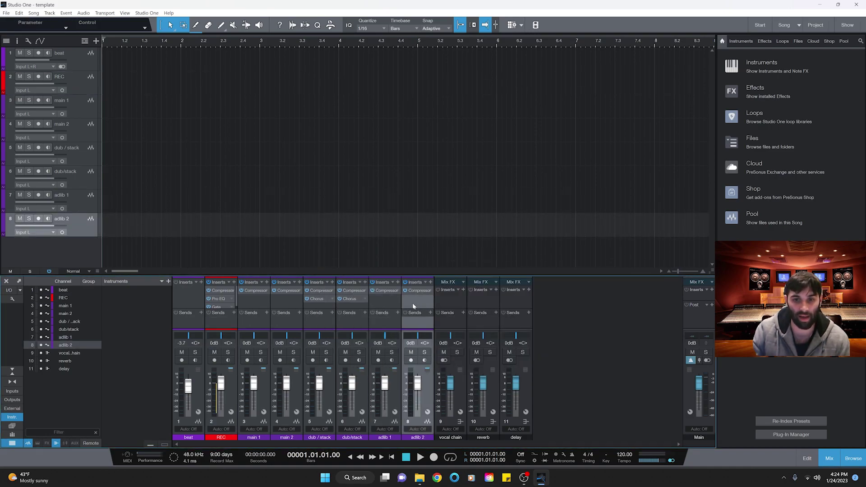
pyautogui.click(430, 282)
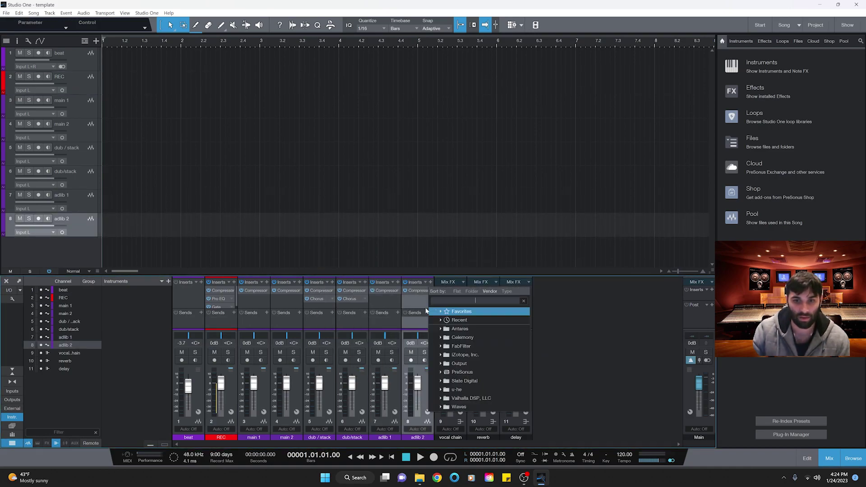
pyautogui.click(440, 372)
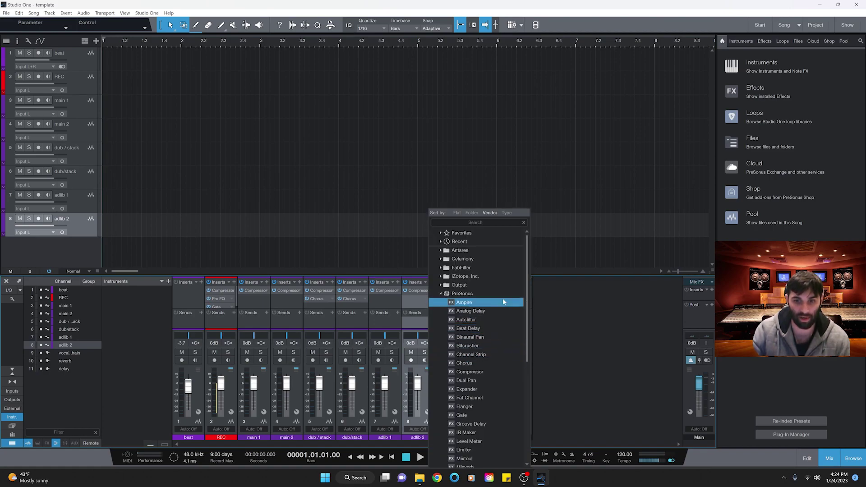
pyautogui.scroll(-2, 501, 343)
pyautogui.scroll(-2, 498, 386)
pyautogui.click(496, 412)
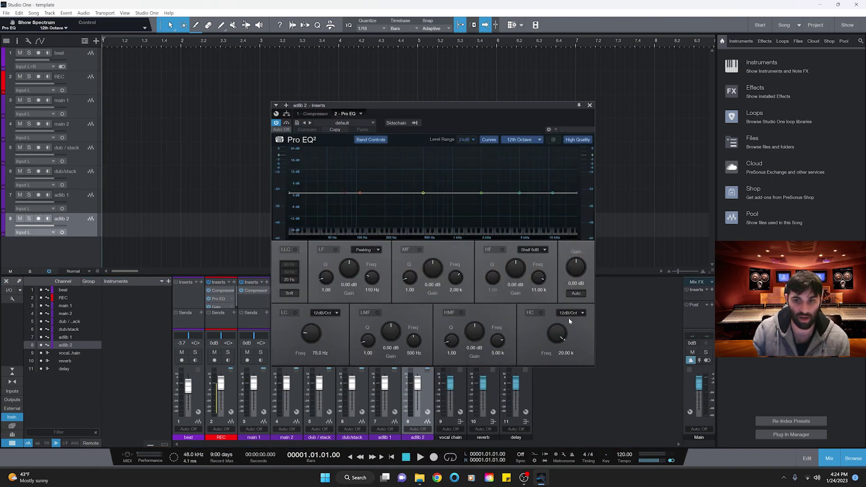
# Step: Set the adlib 2 EQ's low cut to 468 Hz and high cut to 2.27 kHz, both with 24 dB/Oct slopes
pyautogui.moveTo(317, 336); pyautogui.dragTo(317, 316)
pyautogui.moveTo(556, 333); pyautogui.dragTo(554, 359)
pyautogui.scroll(-1, 571, 313)
pyautogui.click(325, 313)
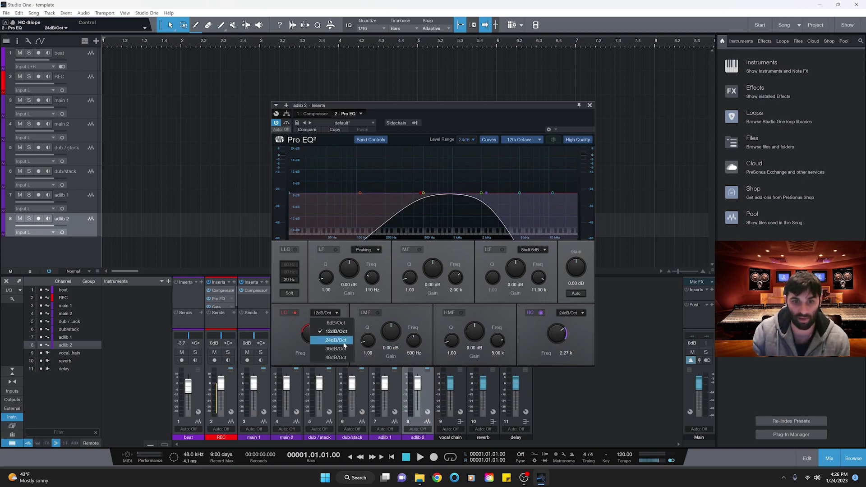
pyautogui.click(344, 340)
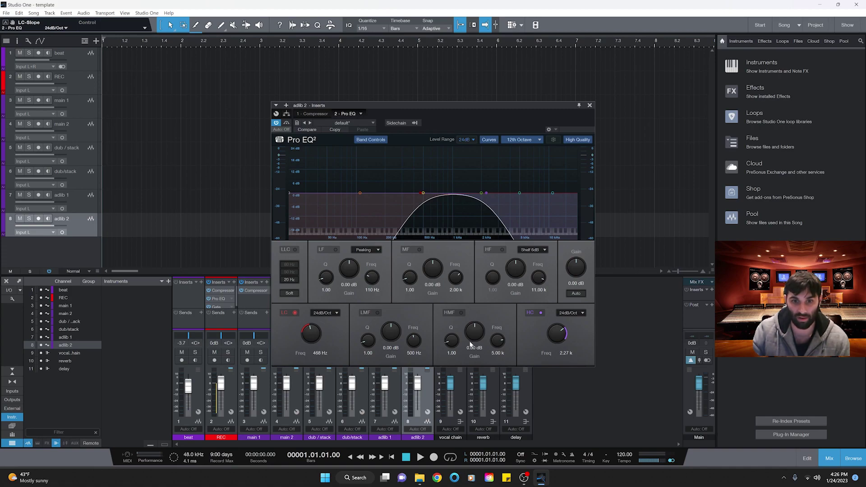
# Step: Boost the adlib 2 EQ's MF band by 2.64 dB at 2.00 kHz and copy the EQ to adlib 1
pyautogui.click(413, 251)
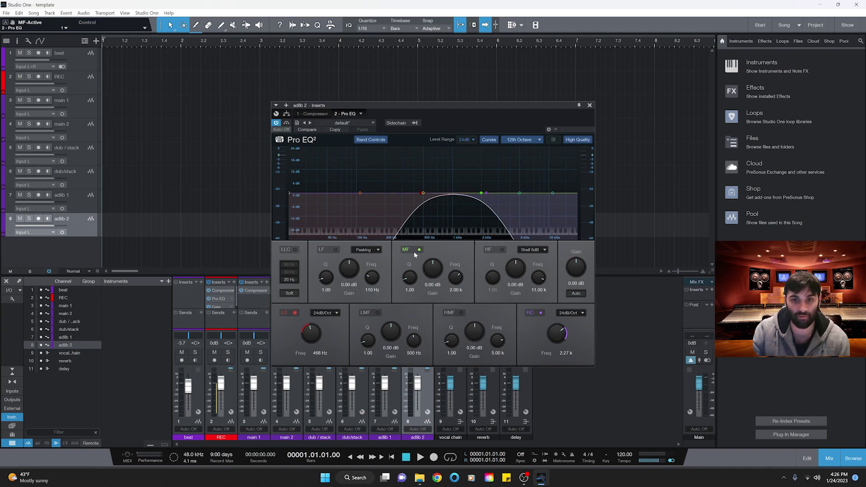
pyautogui.moveTo(432, 271); pyautogui.dragTo(456, 278)
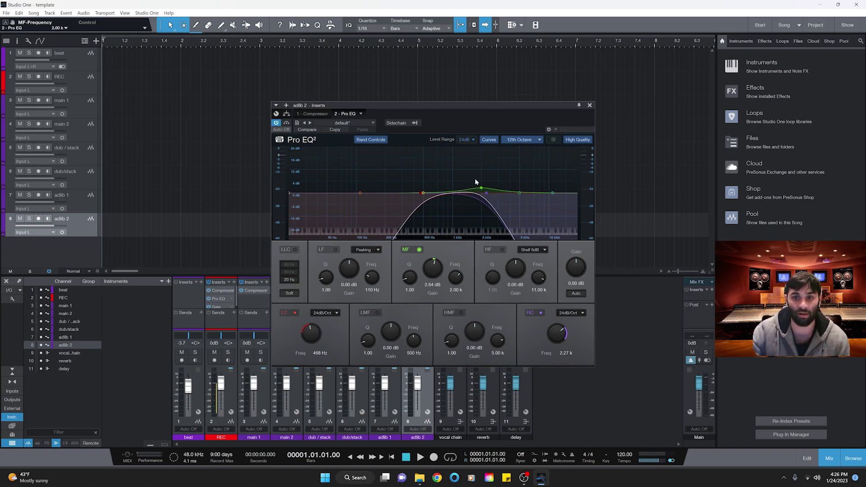
pyautogui.press('Escape')
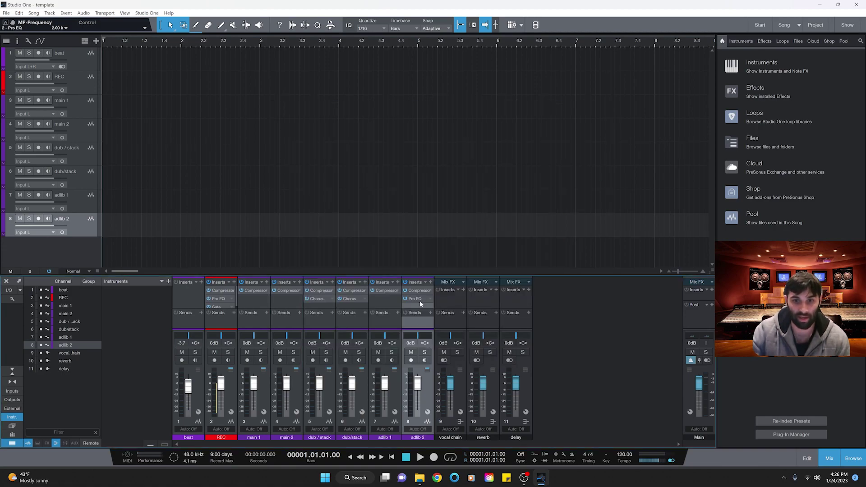
pyautogui.moveTo(420, 299); pyautogui.dragTo(392, 297)
pyautogui.press('Escape')
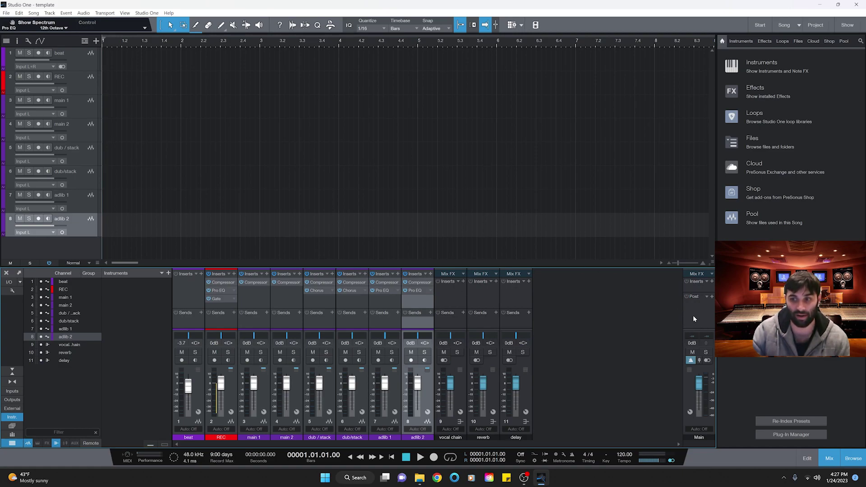
# Step: Insert a Compressor on the vocal chain bus and reposition its window
pyautogui.click(459, 282)
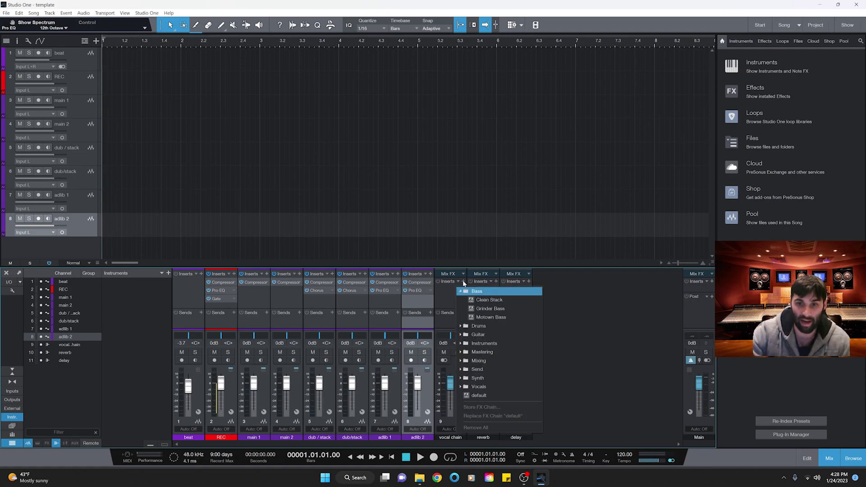
pyautogui.click(478, 369)
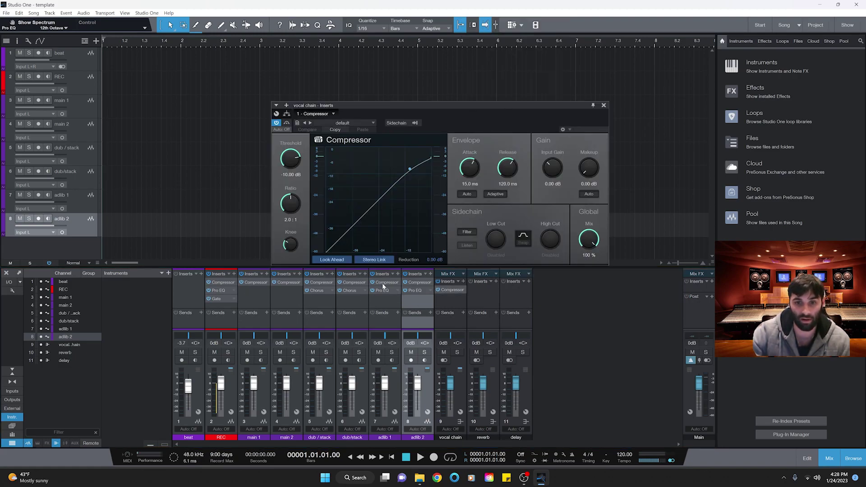
pyautogui.moveTo(494, 111); pyautogui.dragTo(490, 129)
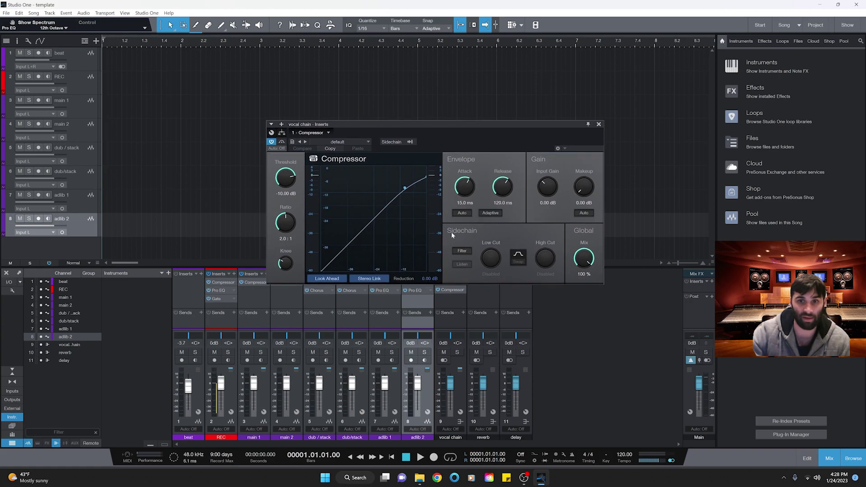
pyautogui.moveTo(436, 125); pyautogui.dragTo(442, 116)
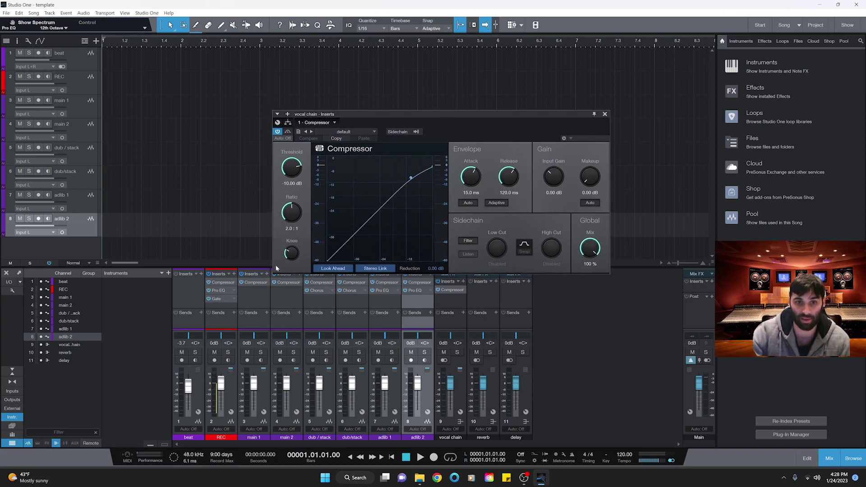
pyautogui.moveTo(507, 116); pyautogui.dragTo(500, 134)
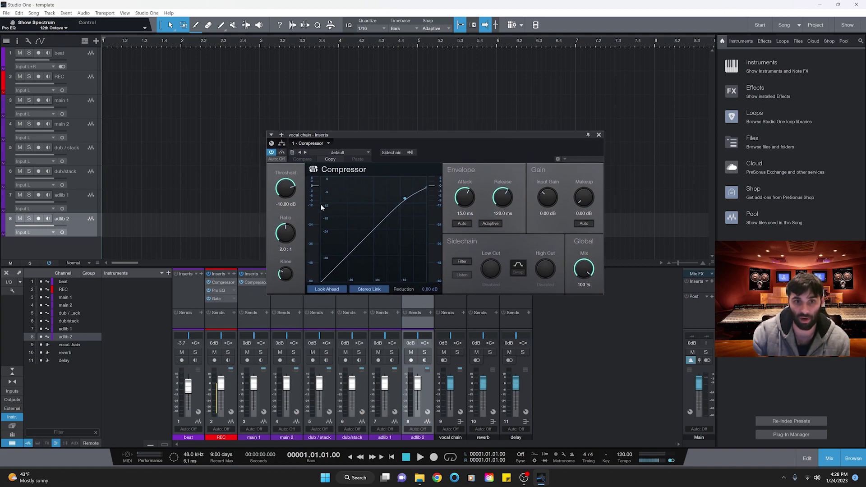
# Step: Set the vocal chain compressor to threshold -24.16 dB, ratio 3.5:1, attack 2.98 ms, release 15.4 ms and input gain 1.44 dB
pyautogui.moveTo(290, 194); pyautogui.dragTo(285, 238)
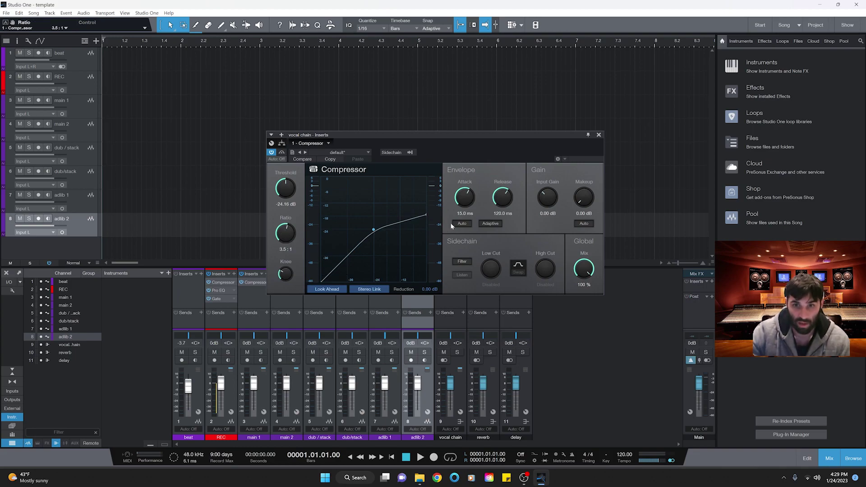
pyautogui.moveTo(464, 200); pyautogui.dragTo(501, 217)
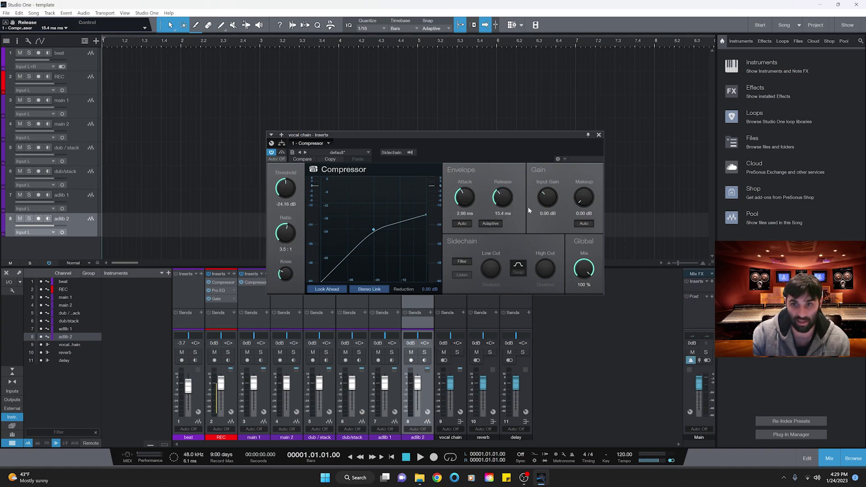
pyautogui.moveTo(550, 201)
pyautogui.mouseDown()
pyautogui.moveTo(542, 215)
pyautogui.moveTo(543, 195)
pyautogui.mouseUp()
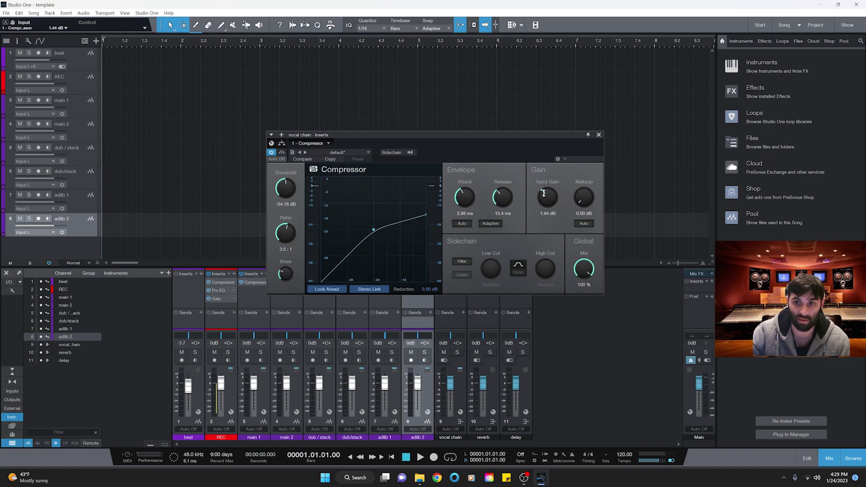
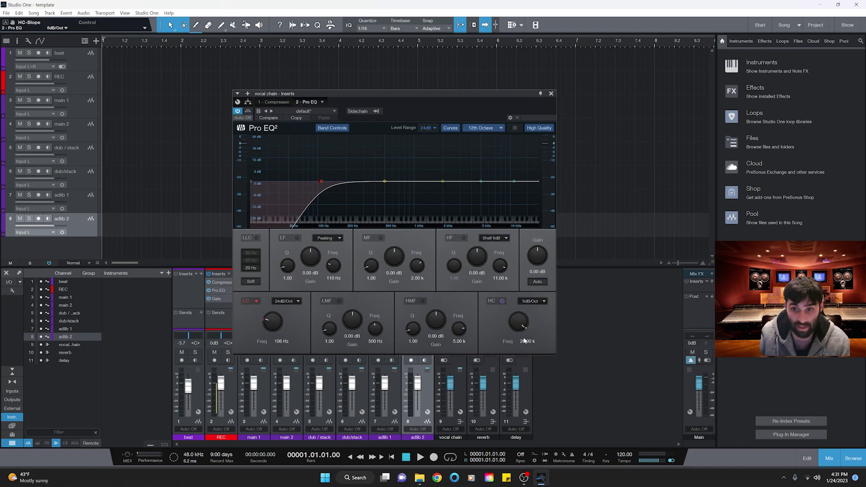
# Step: Set the vocal chain EQ's high cut to 7.35 kHz and its LF band to -5.52 dB at 145 Hz
pyautogui.moveTo(516, 327); pyautogui.dragTo(559, 308)
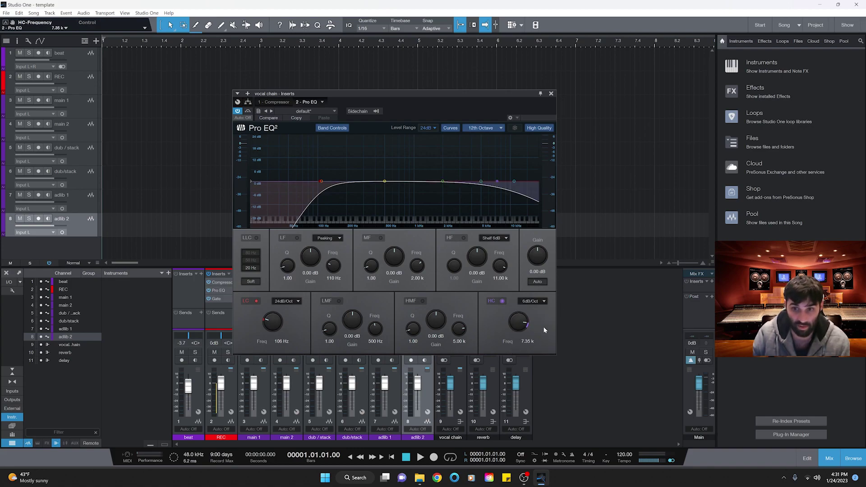
pyautogui.moveTo(482, 96); pyautogui.dragTo(496, 103)
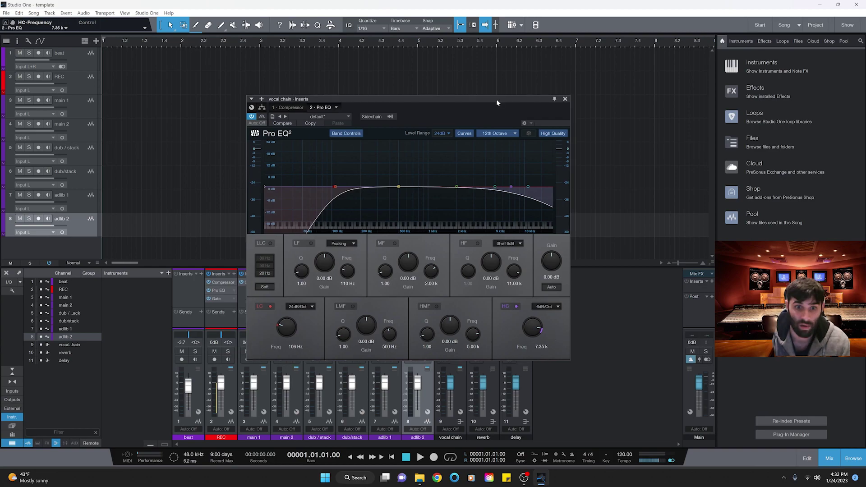
pyautogui.click(305, 244)
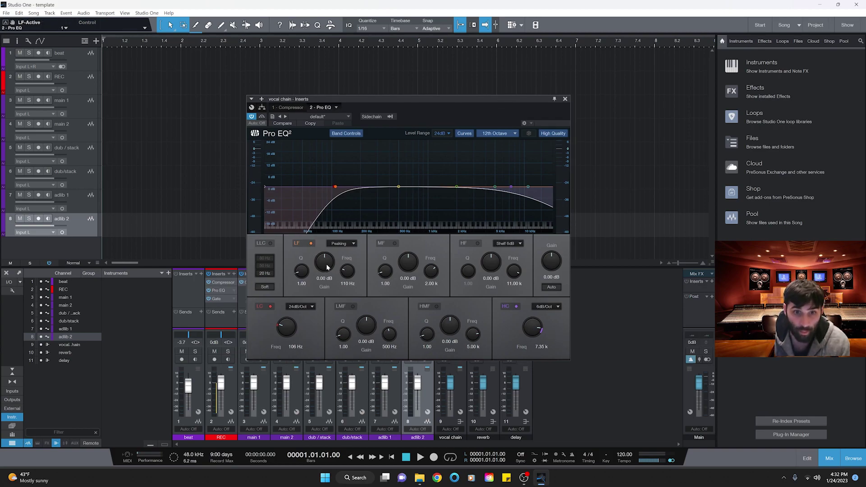
pyautogui.moveTo(328, 269); pyautogui.dragTo(322, 271)
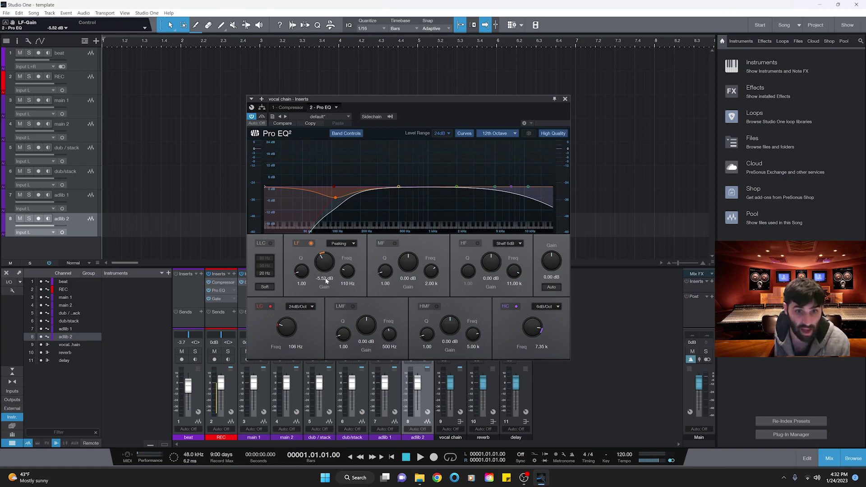
pyautogui.moveTo(346, 274); pyautogui.dragTo(348, 268)
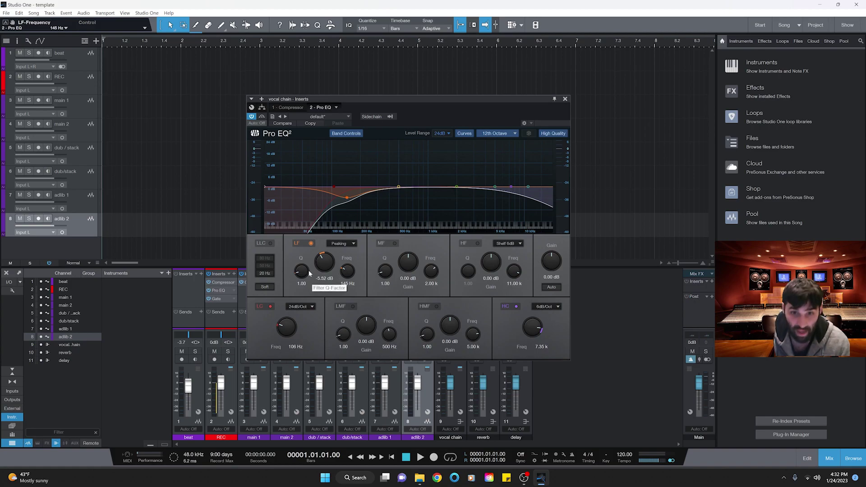
# Step: Enable the vocal chain EQ's MF band with a 0.72 dB boost at 1.52 kHz and Q 0.87
pyautogui.click(394, 243)
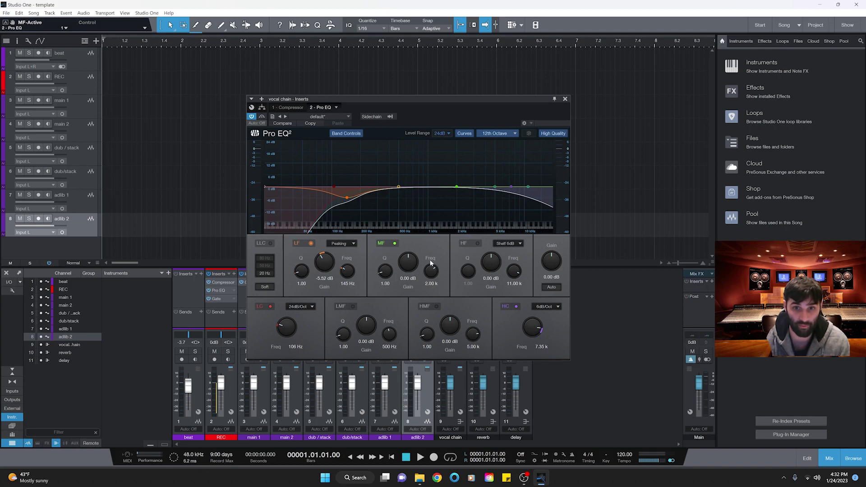
pyautogui.scroll(3, 407, 266)
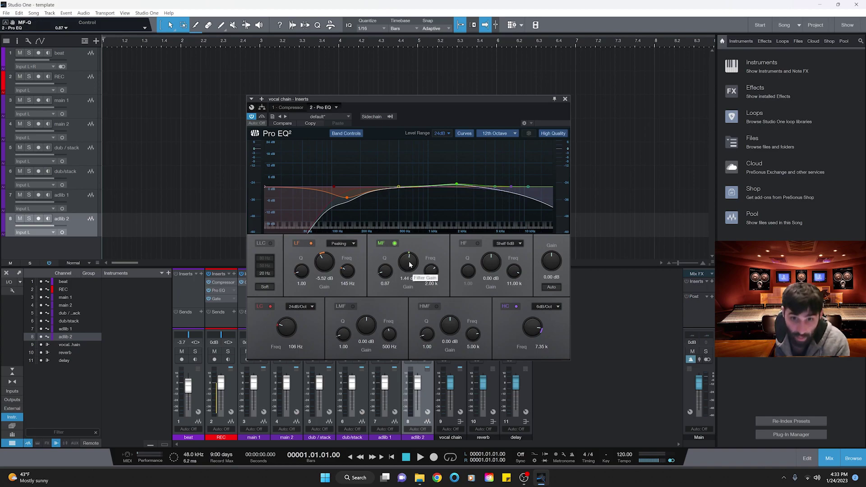
pyautogui.scroll(-2, 406, 266)
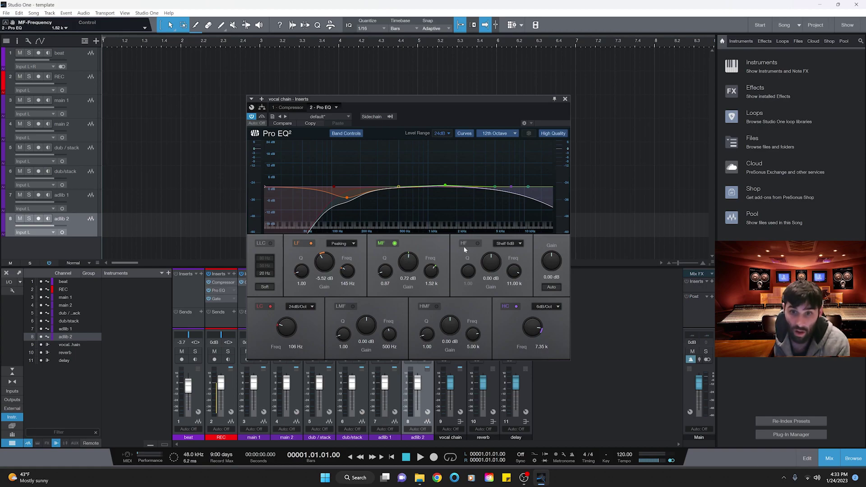
# Step: Enable the vocal chain EQ's HF shelf and set it to -4.08 dB at 8.94 kHz
pyautogui.scroll(-2, 486, 259)
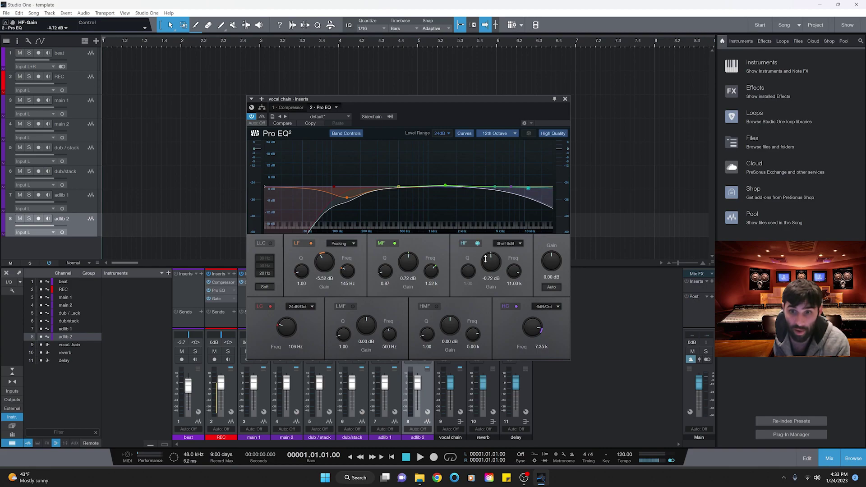
pyautogui.scroll(-9, 485, 259)
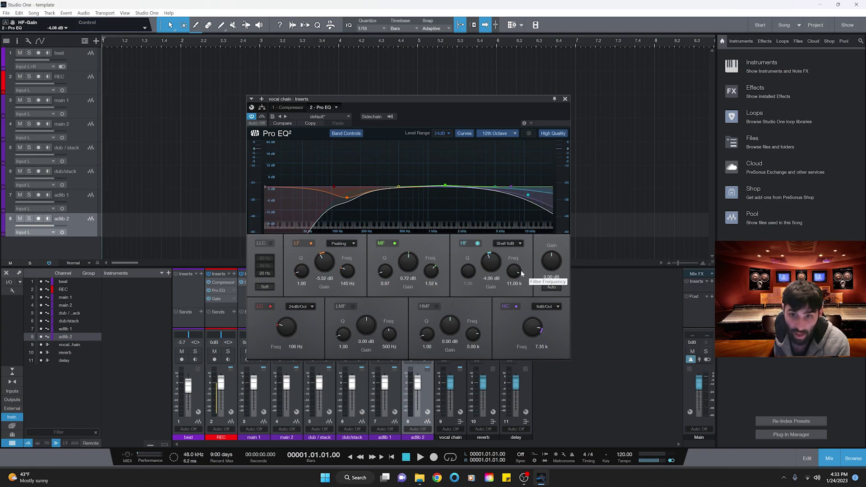
pyautogui.scroll(-5, 514, 272)
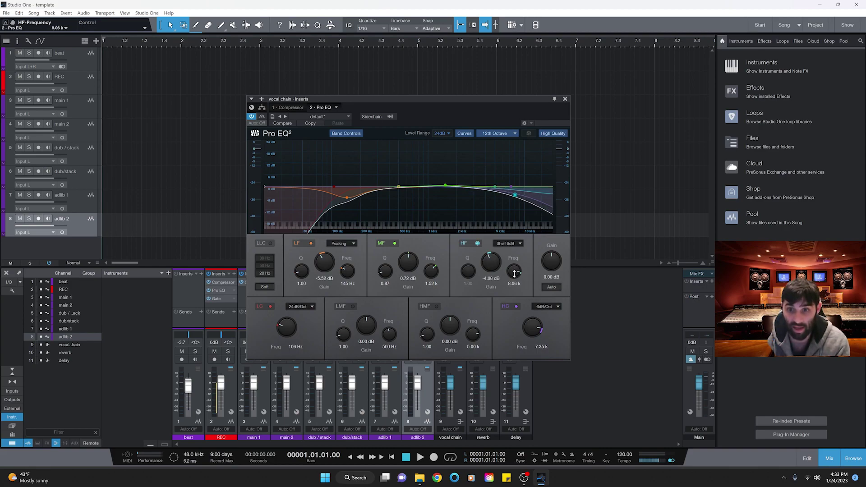
pyautogui.scroll(2, 514, 273)
# Step: Enable the vocal chain EQ's HMF band with Q 0.10 and a gain of -3.12 dB at 5.74 kHz
pyautogui.click(435, 306)
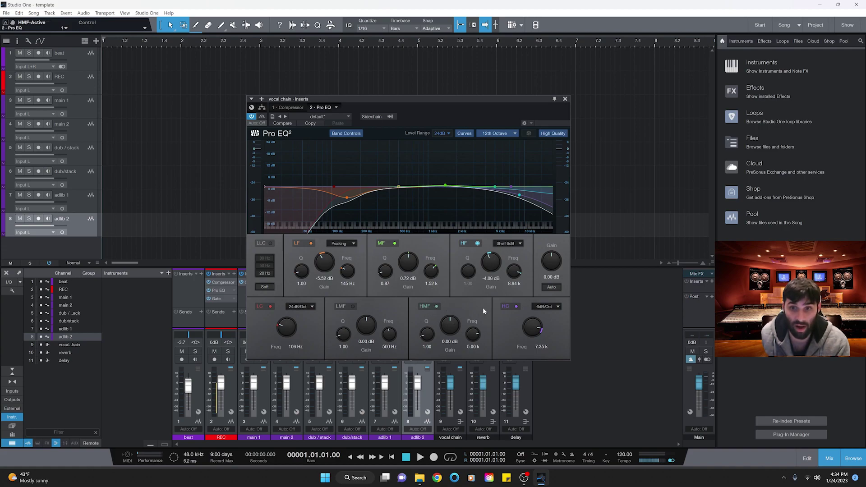
pyautogui.scroll(5, 427, 334)
pyautogui.scroll(-10, 427, 332)
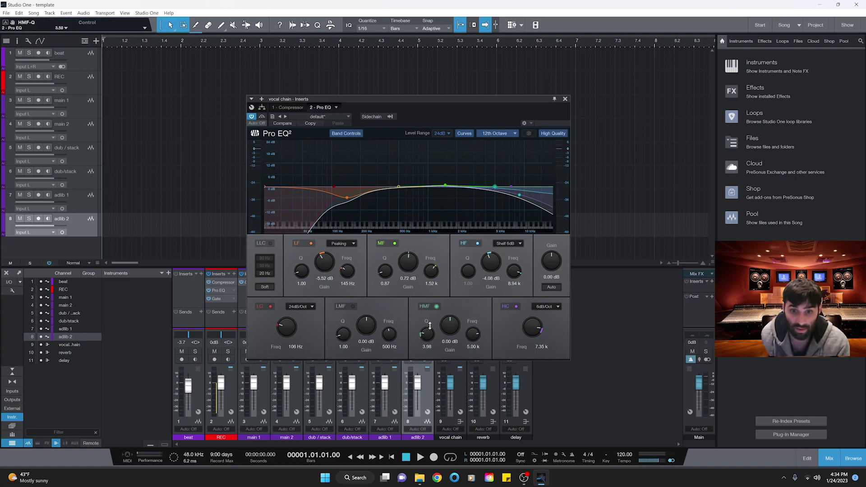
pyautogui.scroll(3, 447, 324)
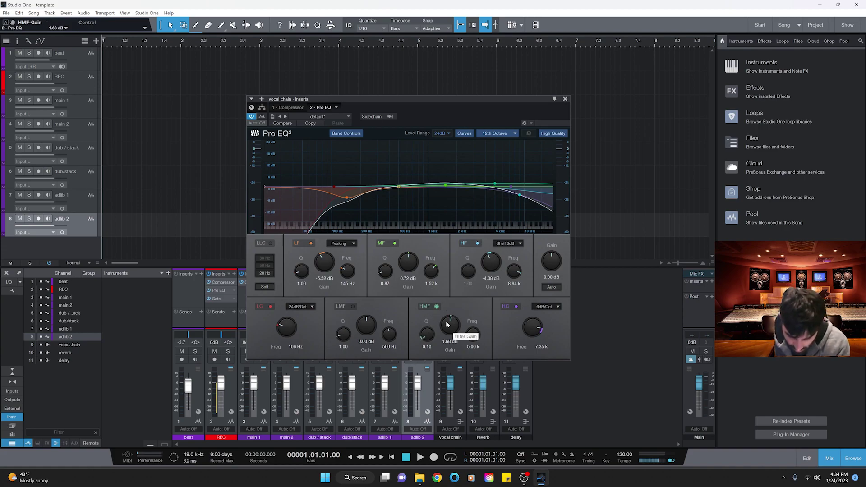
pyautogui.scroll(-4, 447, 324)
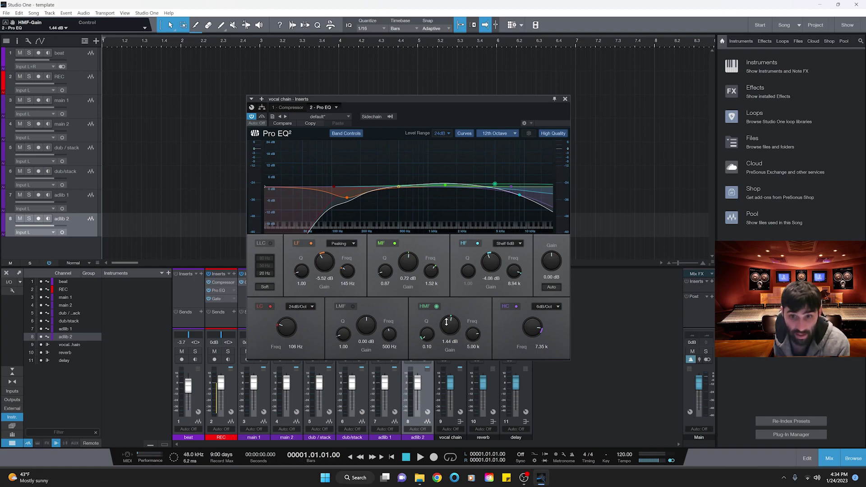
pyautogui.scroll(-6, 446, 323)
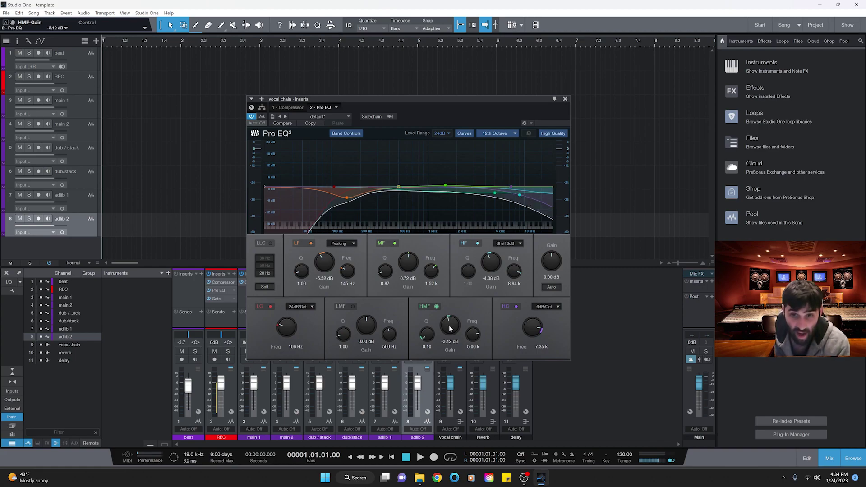
pyautogui.scroll(4, 473, 335)
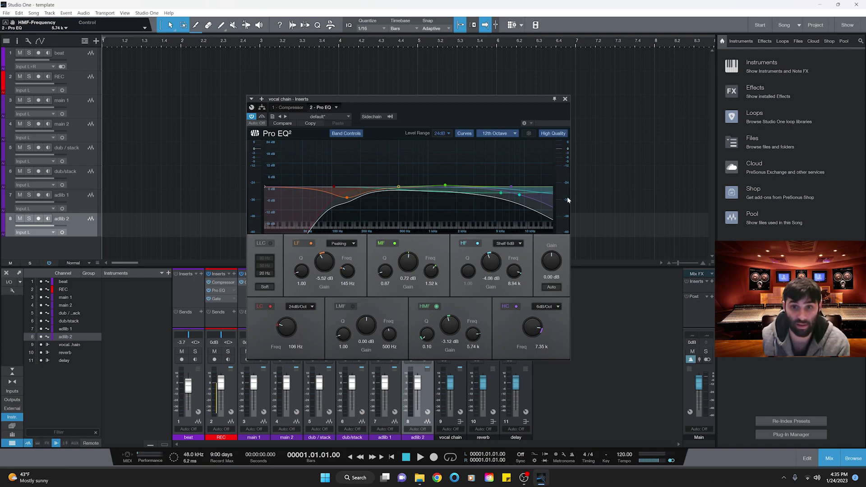
# Step: Set the vocal chain EQ's LMF band to -1.44 dB at 483 Hz and close the EQ
pyautogui.scroll(-3, 364, 323)
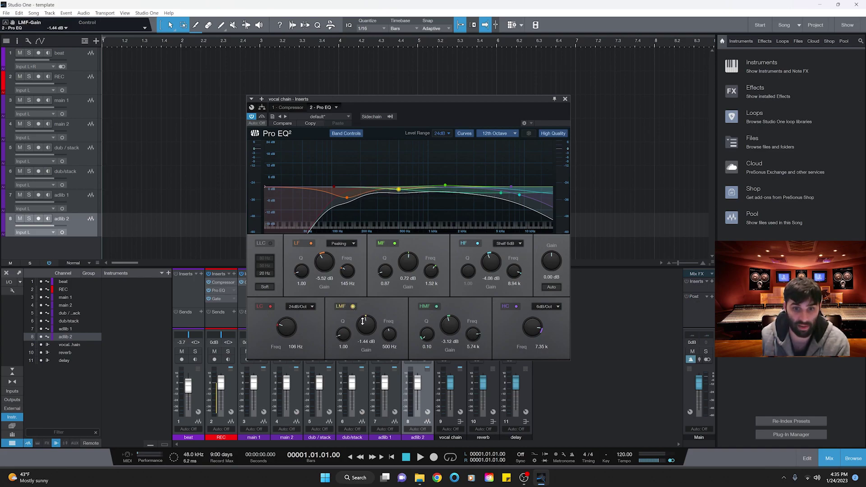
pyautogui.scroll(-2, 388, 334)
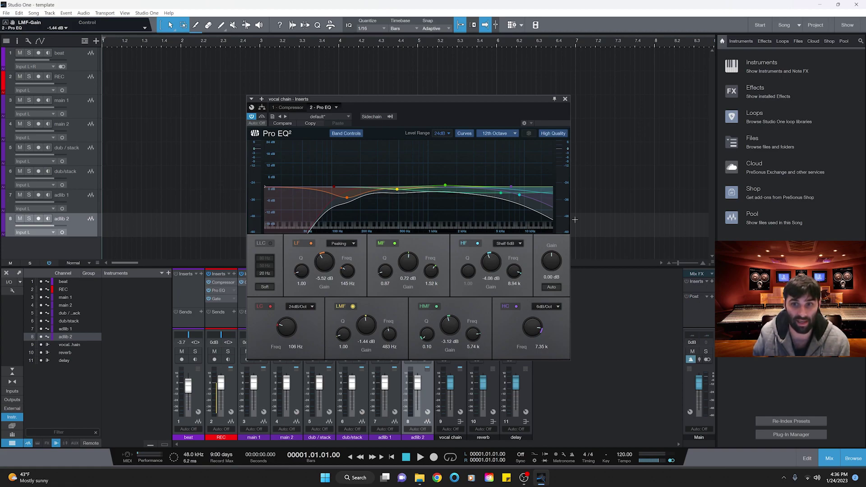
pyautogui.click(564, 99)
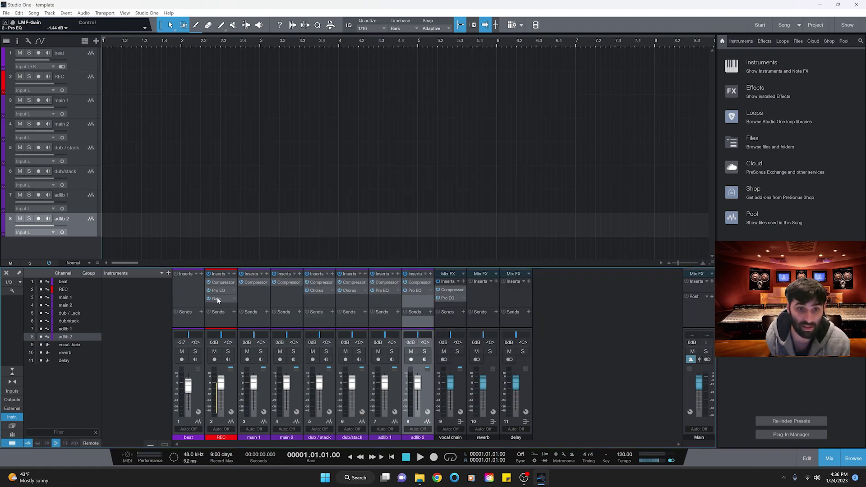
# Step: Copy the Gate from the REC channel to the vocal chain bus and enlarge the mixer's insert area
pyautogui.moveTo(218, 301); pyautogui.dragTo(447, 307)
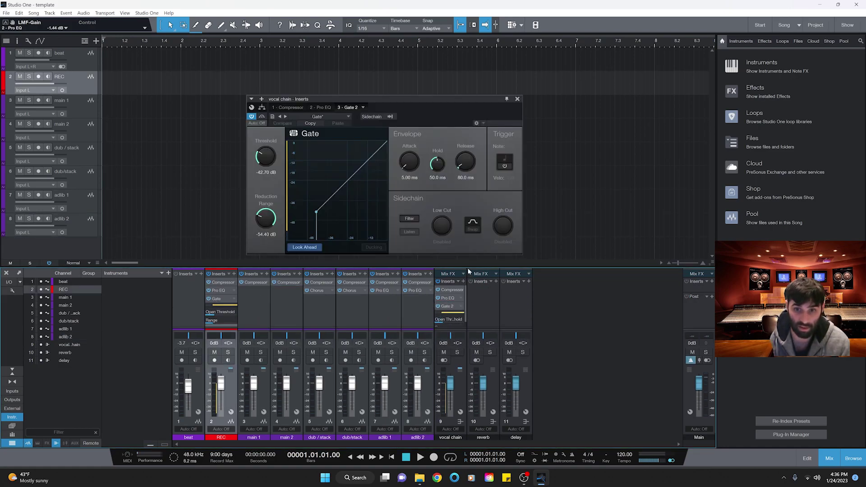
pyautogui.moveTo(469, 268); pyautogui.dragTo(469, 237)
pyautogui.click(518, 99)
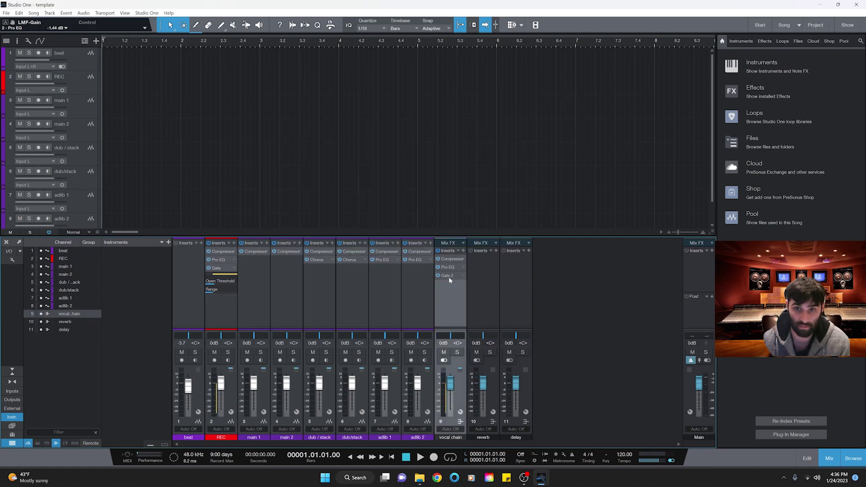
# Step: Set the vocal chain gate's threshold to -37.60 dB and its reduction range to -42.16 dB
pyautogui.click(448, 277)
pyautogui.click(448, 276)
pyautogui.click(449, 275)
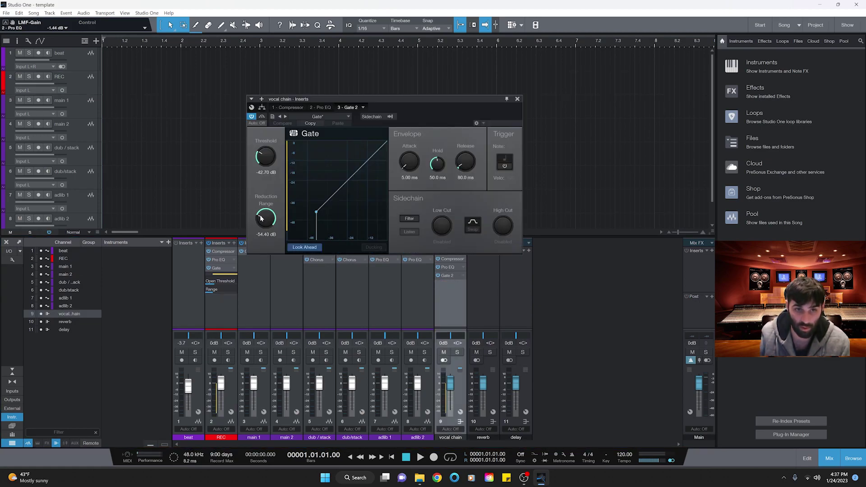
pyautogui.scroll(5, 270, 155)
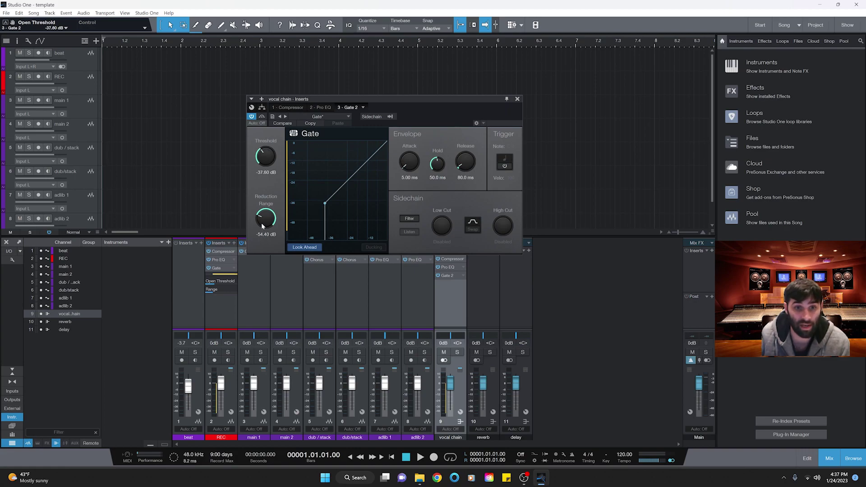
pyautogui.scroll(3, 265, 219)
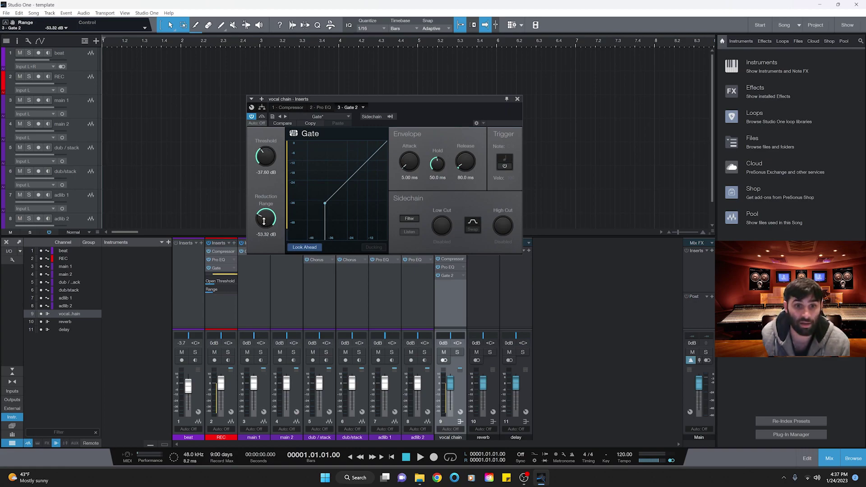
pyautogui.scroll(8, 264, 219)
pyautogui.click(517, 99)
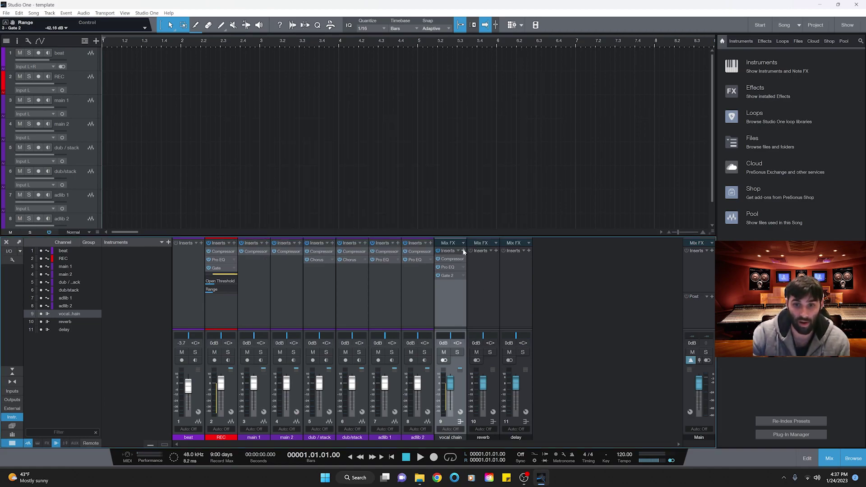
# Step: Insert a Channel Strip on the vocal chain bus with compress at 30% and expand at 51%
pyautogui.click(463, 251)
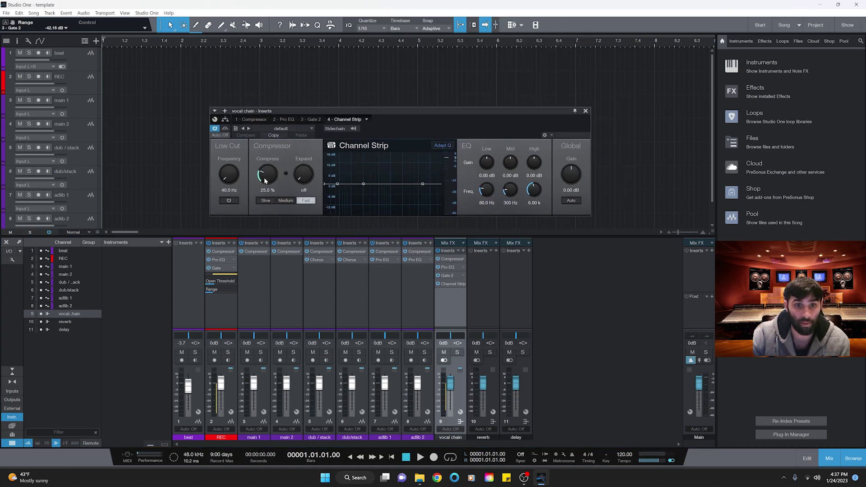
pyautogui.moveTo(265, 180); pyautogui.dragTo(261, 173)
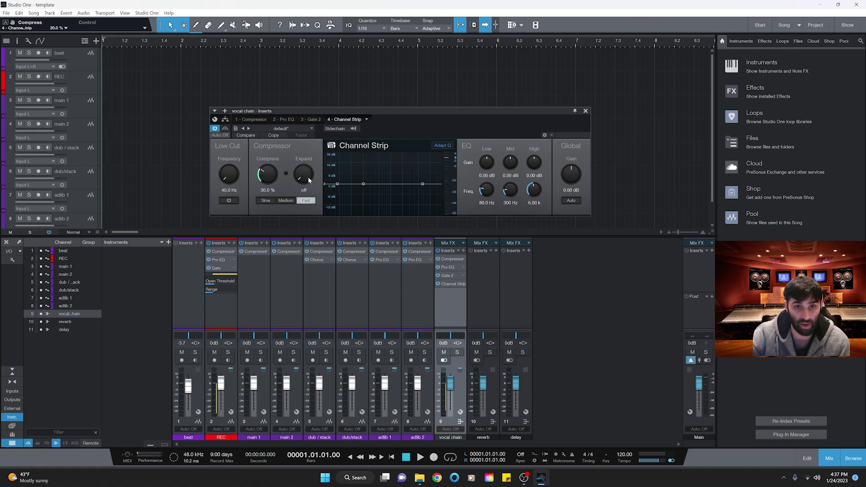
pyautogui.moveTo(314, 179); pyautogui.dragTo(320, 151)
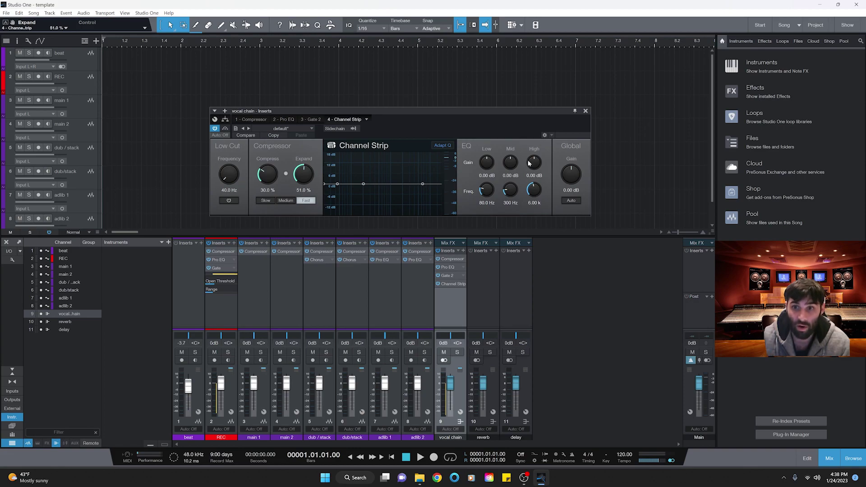
# Step: Set the Channel Strip's high EQ to 3.04 dB at 3.95 kHz and its global gain to 5.04 dB
pyautogui.moveTo(533, 162); pyautogui.dragTo(539, 164)
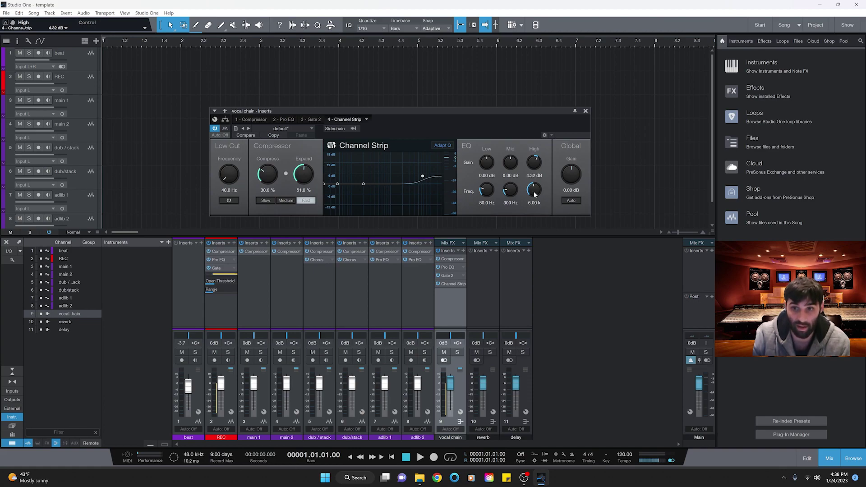
pyautogui.moveTo(534, 193); pyautogui.dragTo(534, 199)
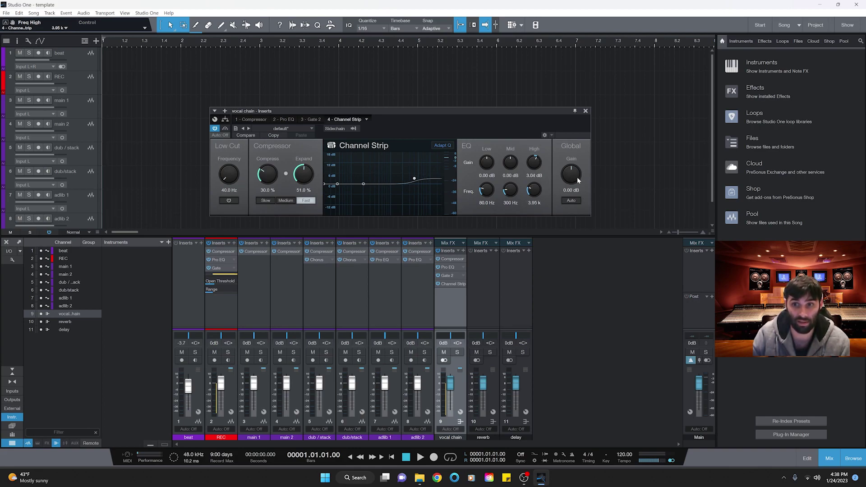
pyautogui.moveTo(568, 177); pyautogui.dragTo(567, 168)
pyautogui.click(475, 267)
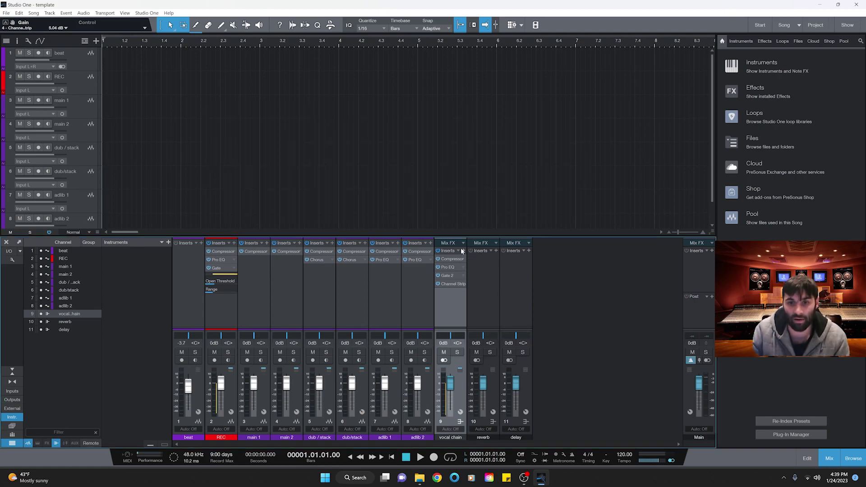
# Step: Insert Multiband Dynamics on the vocal chain bus and select its LM band
pyautogui.click(462, 252)
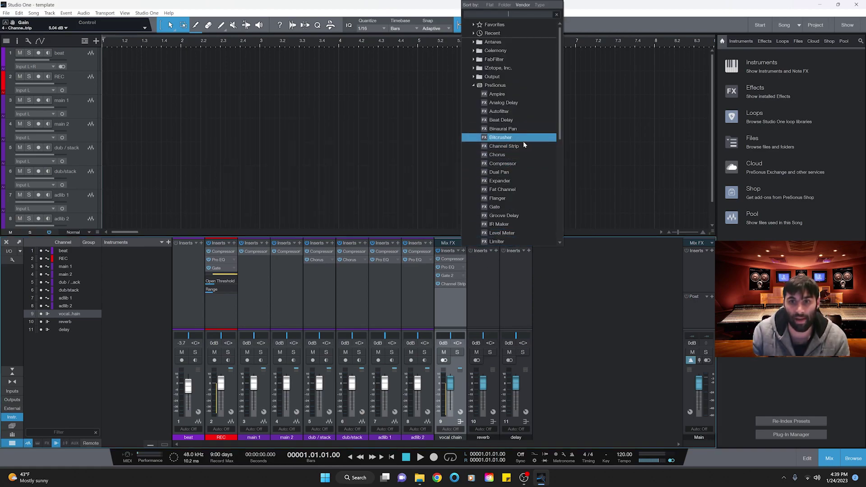
pyautogui.scroll(-2, 520, 236)
pyautogui.click(512, 233)
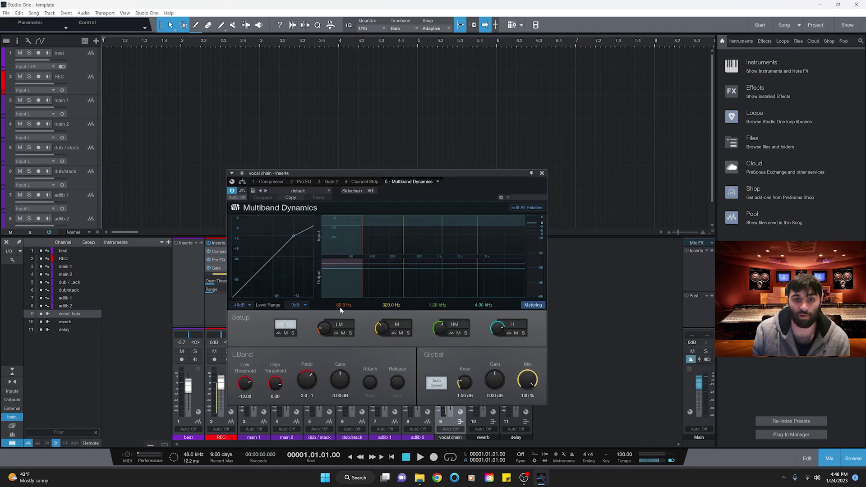
pyautogui.click(326, 331)
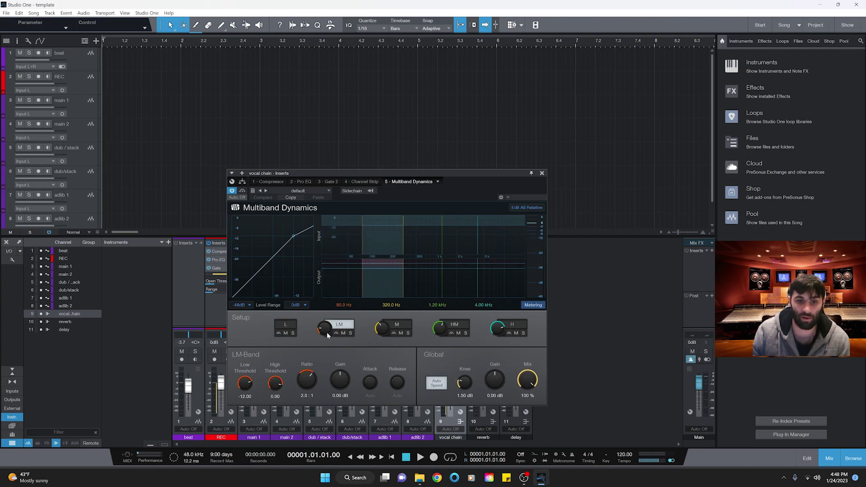
# Step: Set the Multiband Dynamics crossover frequencies to 43.1 Hz, 90.1 Hz, 532.3 Hz and 4.41 kHz
pyautogui.moveTo(325, 333); pyautogui.dragTo(321, 336)
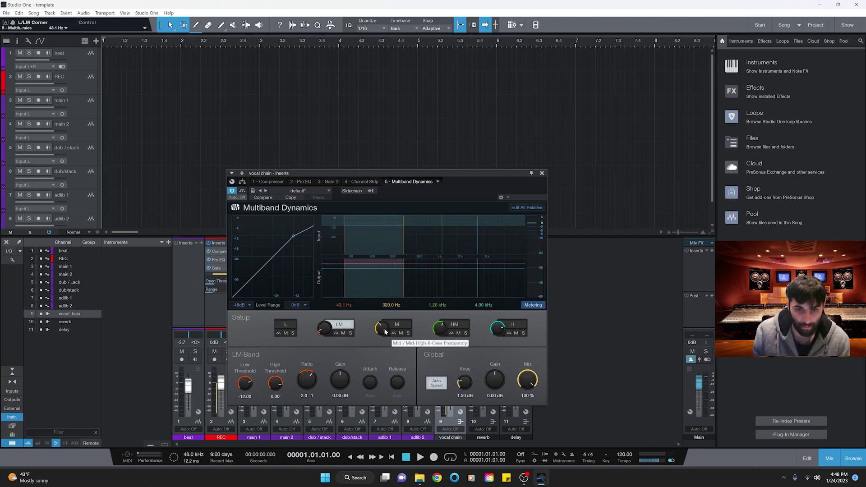
pyautogui.moveTo(384, 331); pyautogui.dragTo(384, 347)
pyautogui.moveTo(440, 329); pyautogui.dragTo(436, 335)
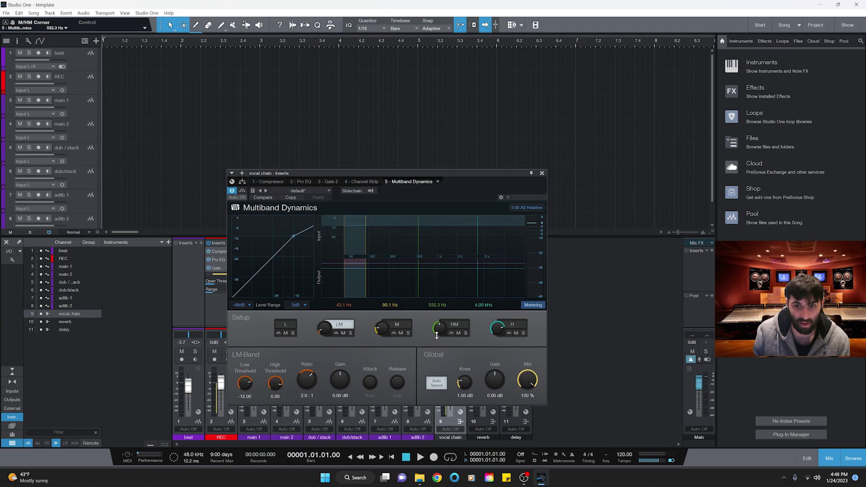
pyautogui.moveTo(496, 328); pyautogui.dragTo(495, 327)
pyautogui.click(512, 324)
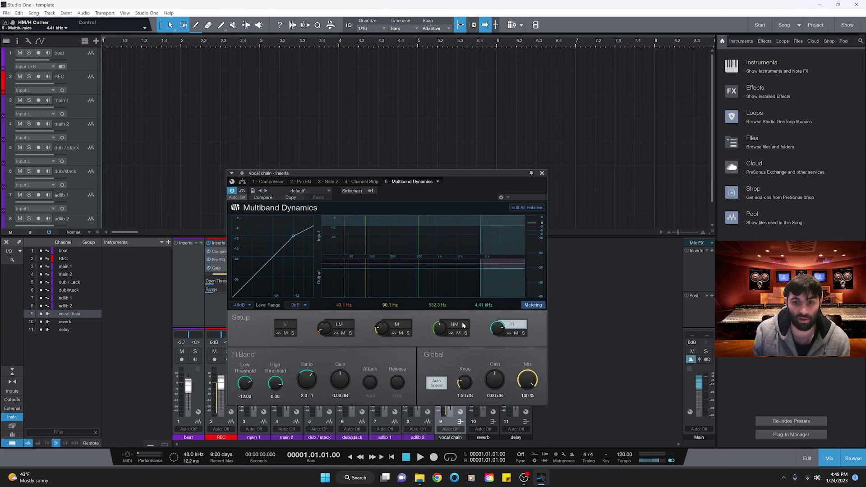
pyautogui.click(284, 326)
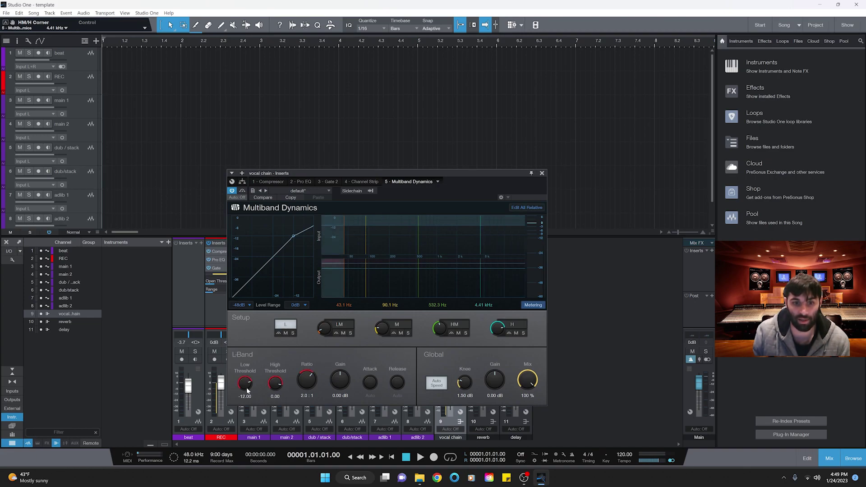
pyautogui.click(342, 326)
pyautogui.click(396, 325)
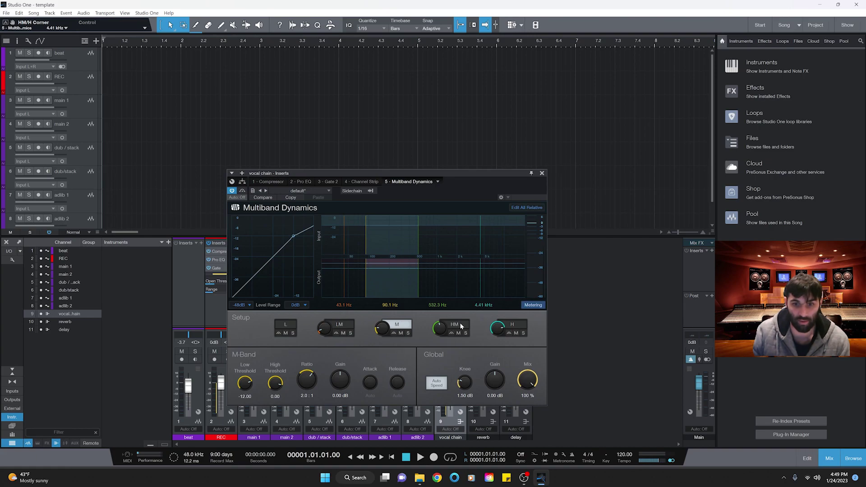
pyautogui.click(456, 324)
pyautogui.click(512, 325)
# Step: Set the L band to -18.48 dB low threshold and 4.1:1 ratio, and the LM band to -31.98 dB, 4.1:1 and 2.52 dB gain
pyautogui.click(285, 325)
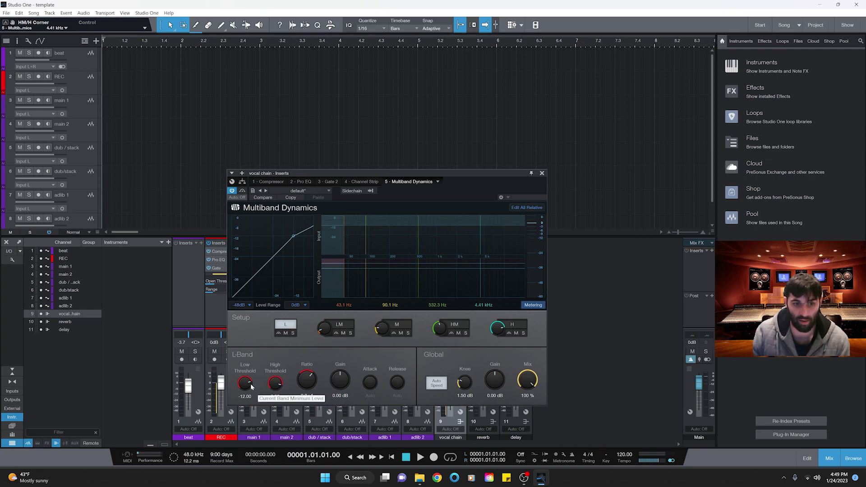
pyautogui.moveTo(246, 384); pyautogui.dragTo(253, 395)
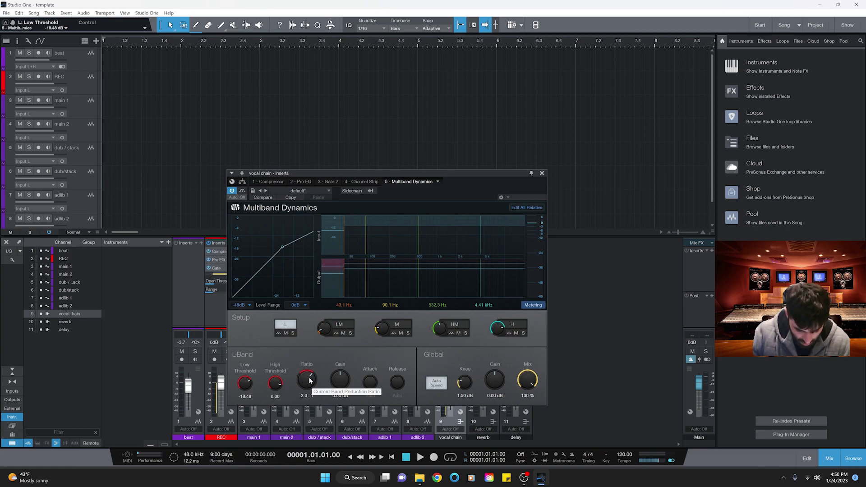
pyautogui.moveTo(310, 381); pyautogui.dragTo(311, 372)
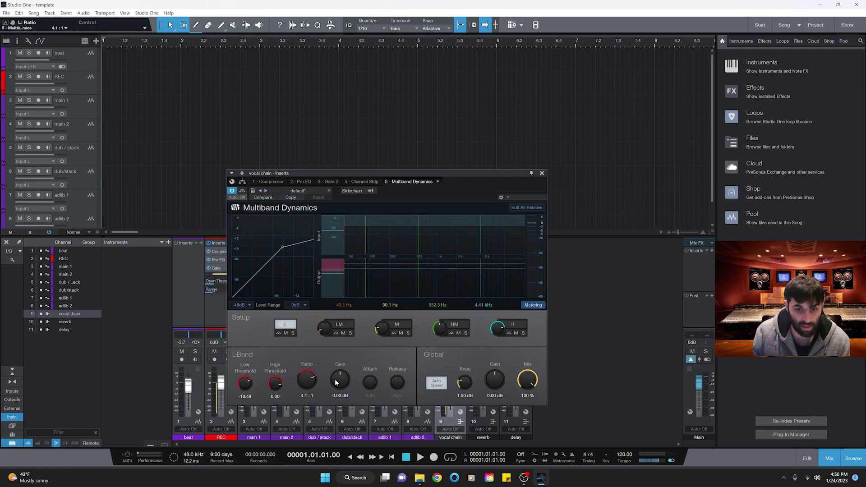
pyautogui.click(342, 333)
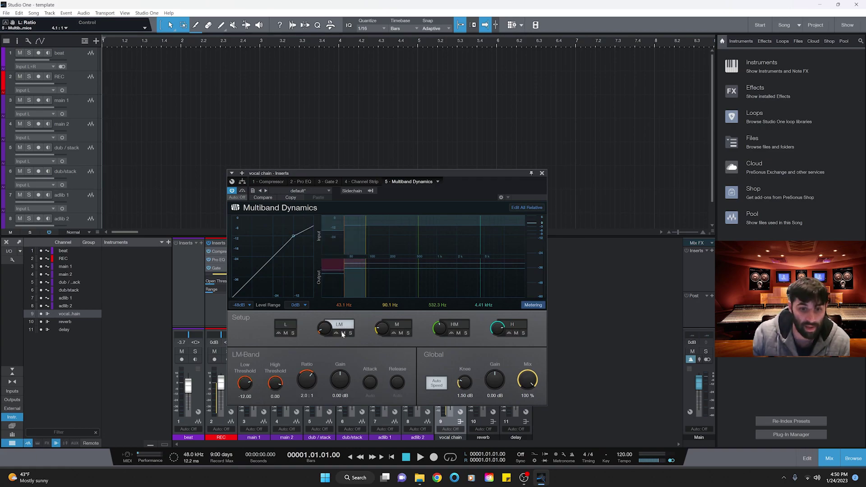
pyautogui.moveTo(245, 384); pyautogui.dragTo(244, 392)
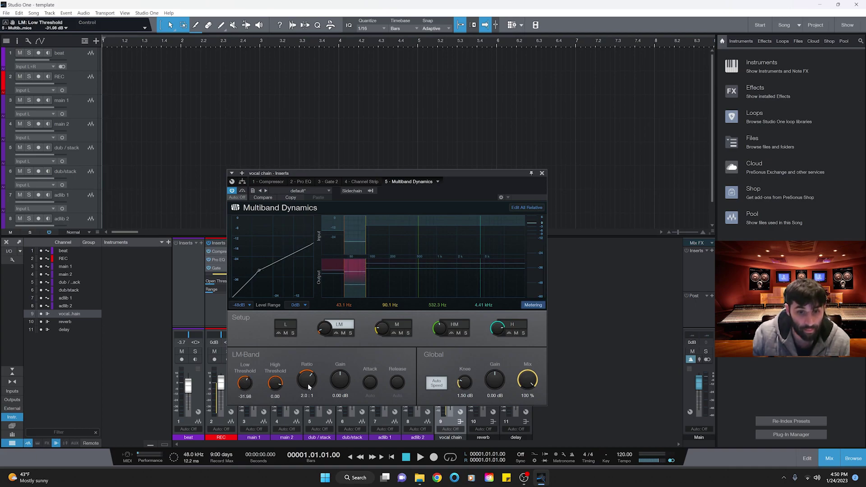
pyautogui.moveTo(309, 384); pyautogui.dragTo(343, 375)
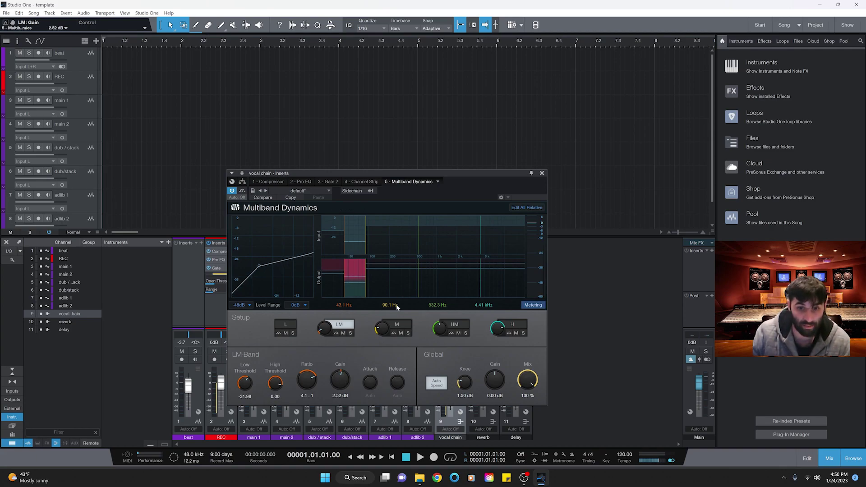
# Step: Set the M band's low threshold to -26.58 dB and gain to -0.36 dB, and HM's threshold to -22.80 dB, ratio 4.2:1, gain -3.24 dB
pyautogui.click(392, 329)
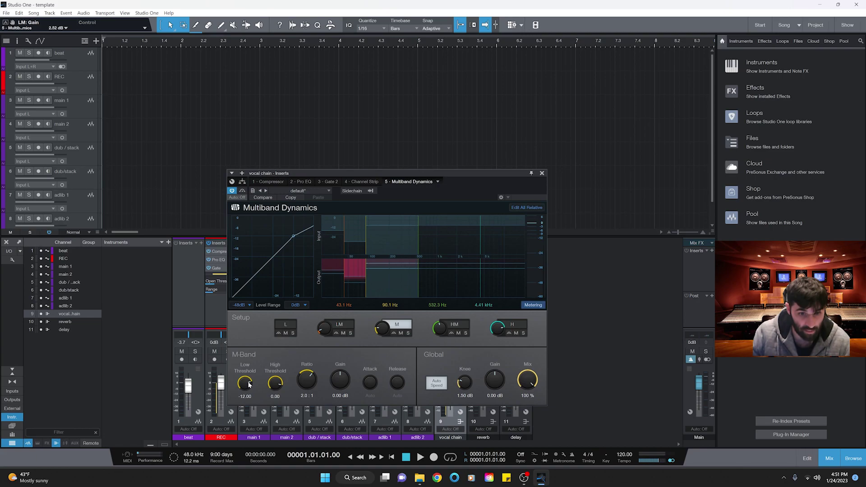
pyautogui.moveTo(254, 384); pyautogui.dragTo(254, 394)
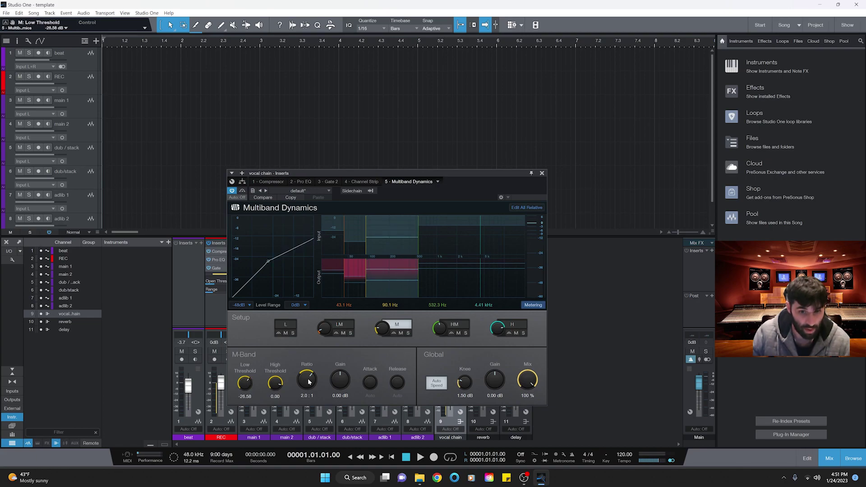
pyautogui.moveTo(310, 382); pyautogui.dragTo(342, 382)
pyautogui.click(459, 326)
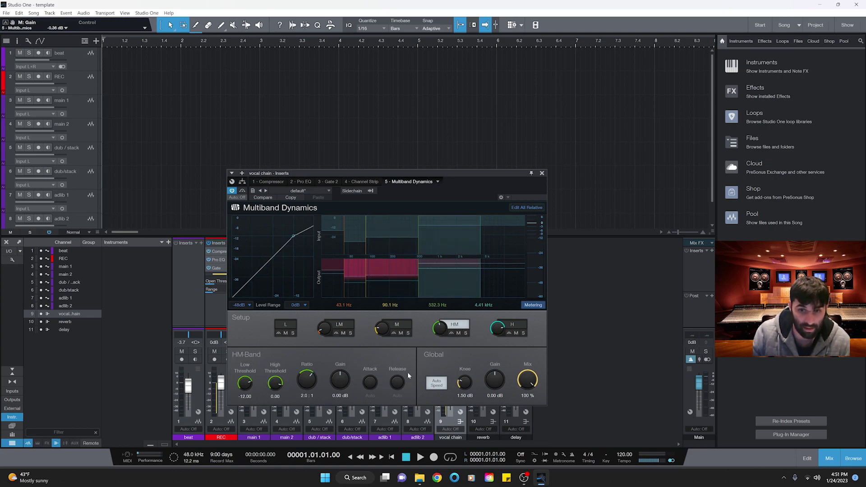
pyautogui.moveTo(245, 384); pyautogui.dragTo(245, 394)
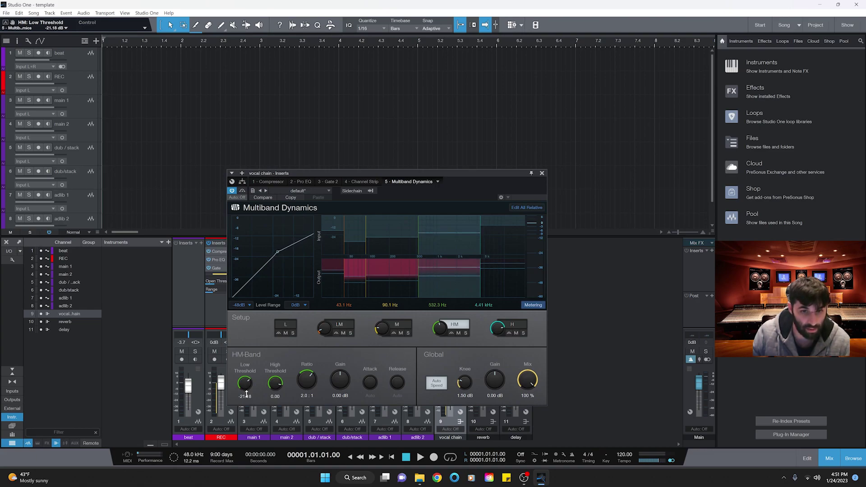
pyautogui.moveTo(307, 382); pyautogui.dragTo(338, 378)
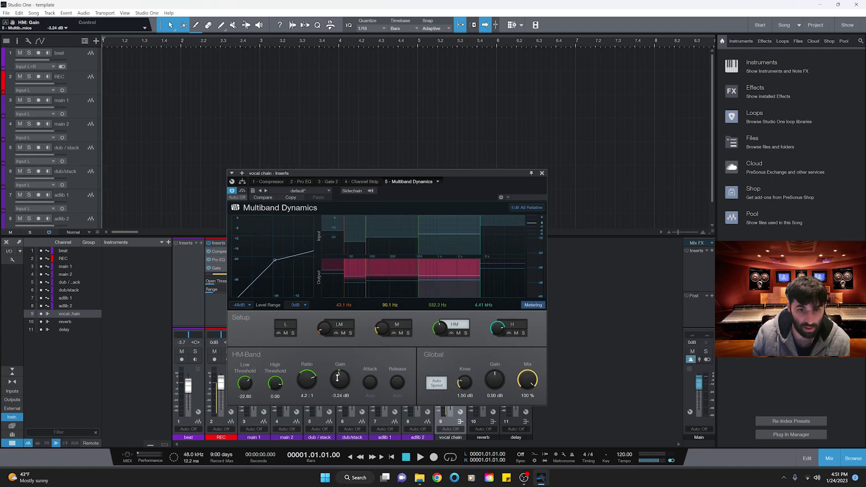
# Step: Set the H band to -28.20 dB low threshold, 4.4:1 ratio and -3.60 dB gain, with global gain 4.32 dB and mix 55%
pyautogui.click(518, 326)
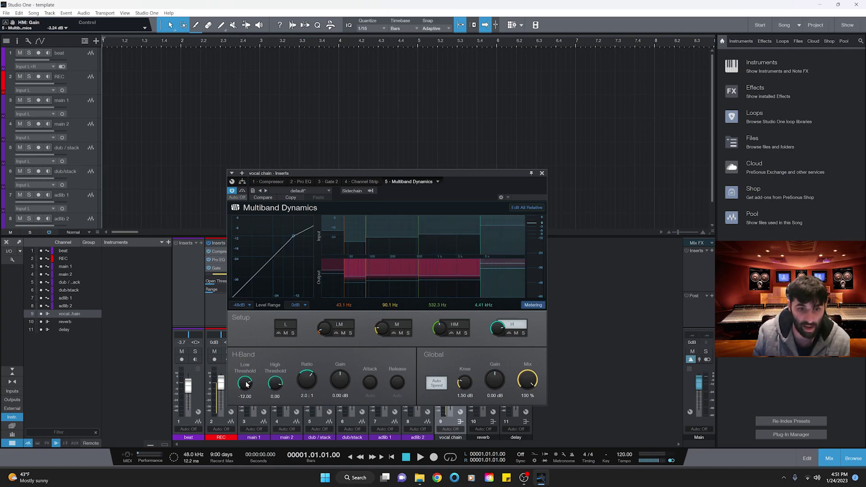
pyautogui.moveTo(245, 383); pyautogui.dragTo(245, 397)
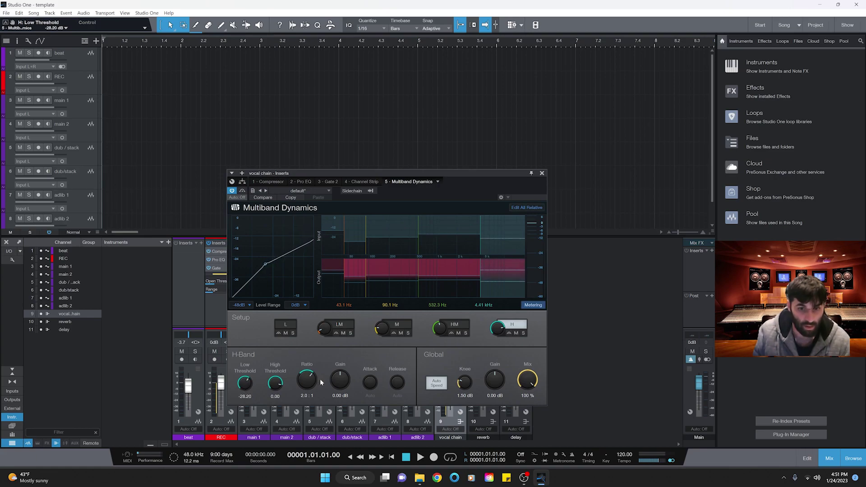
pyautogui.moveTo(309, 383); pyautogui.dragTo(338, 373)
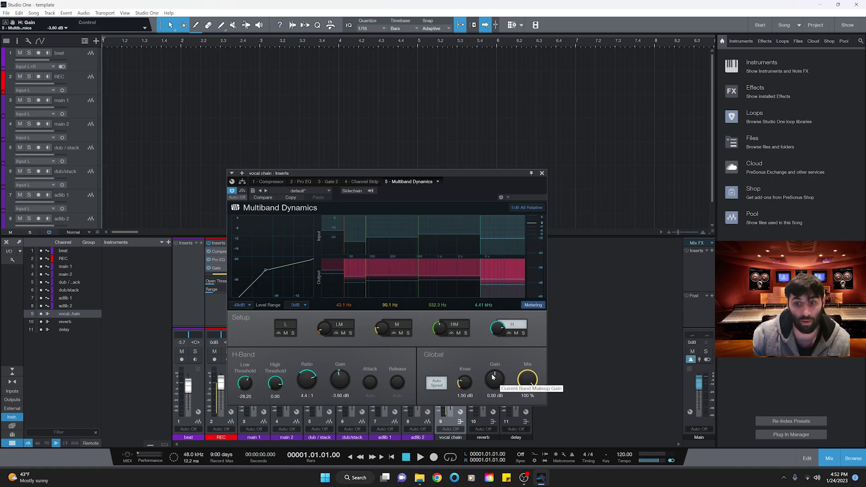
pyautogui.moveTo(493, 377); pyautogui.dragTo(530, 405)
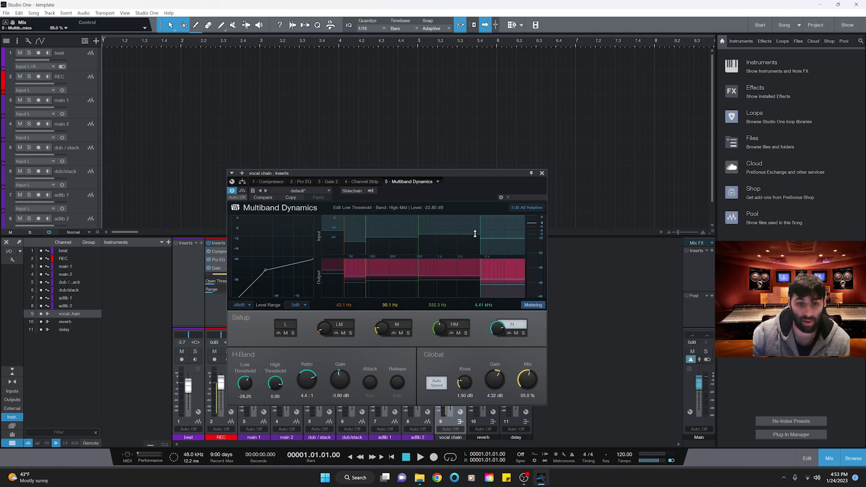
pyautogui.press('Escape')
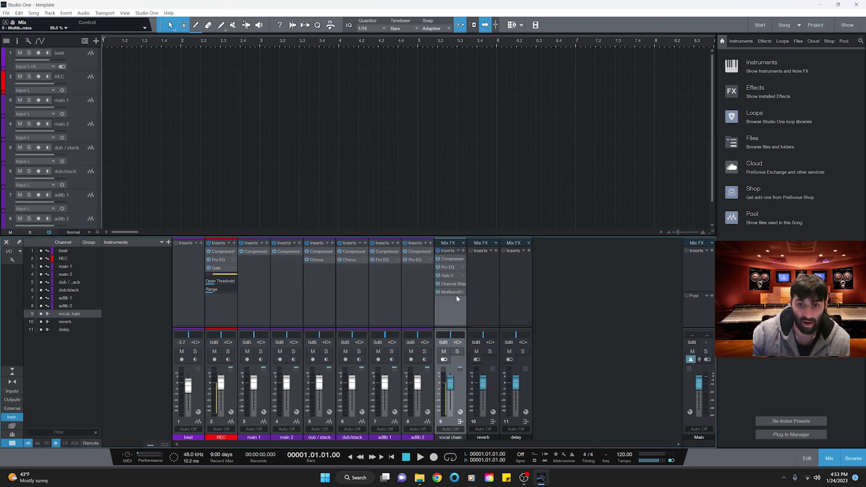
# Step: Insert another Pro EQ on the vocal chain bus and enable its low cut at 46.2 Hz
pyautogui.click(463, 250)
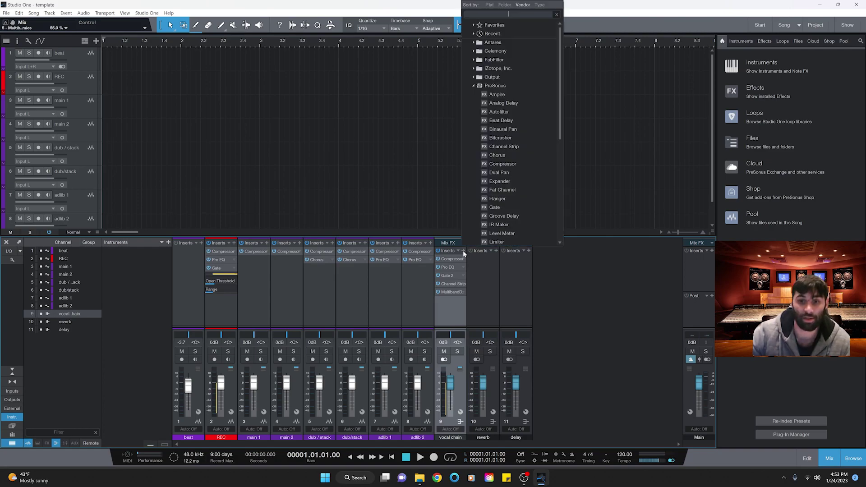
pyautogui.scroll(-5, 494, 226)
pyautogui.scroll(-3, 493, 226)
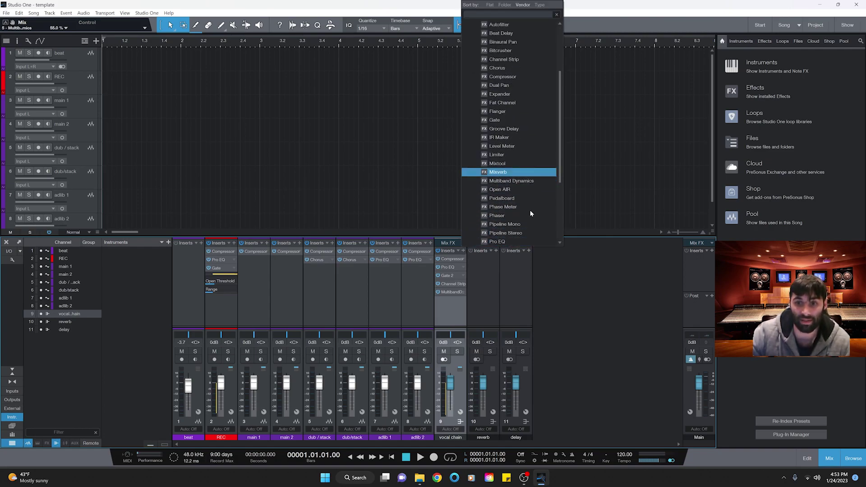
pyautogui.click(497, 207)
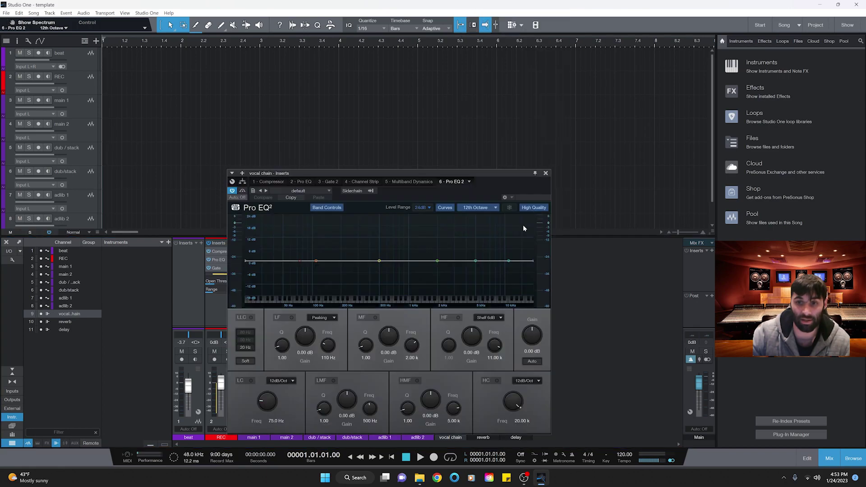
pyautogui.click(251, 380)
pyautogui.moveTo(261, 402); pyautogui.dragTo(261, 404)
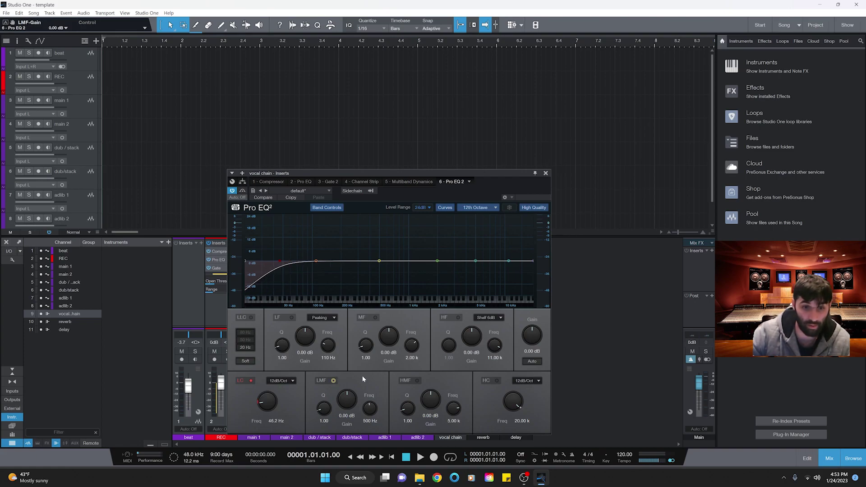
# Step: Enable the Pro EQ's LMF band with 2.64 dB gain at 731 Hz, and enable the high cut with a lower frequency
pyautogui.click(334, 380)
pyautogui.moveTo(345, 401); pyautogui.dragTo(346, 394)
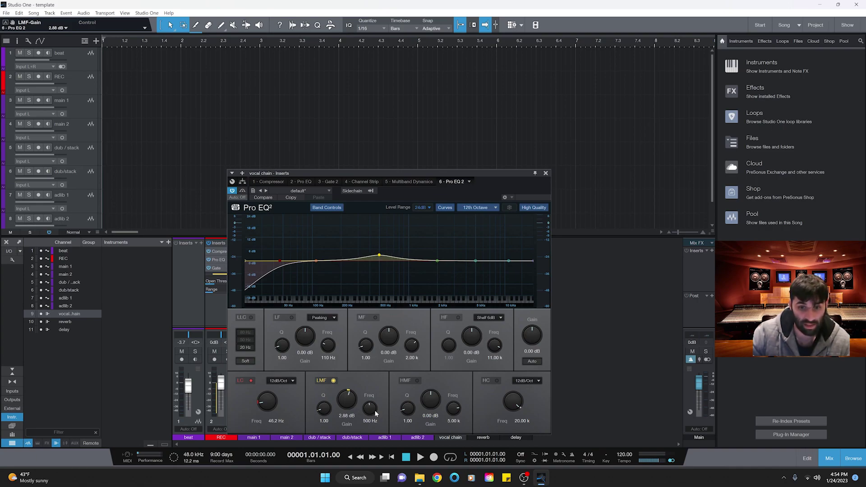
pyautogui.moveTo(369, 408); pyautogui.dragTo(343, 398)
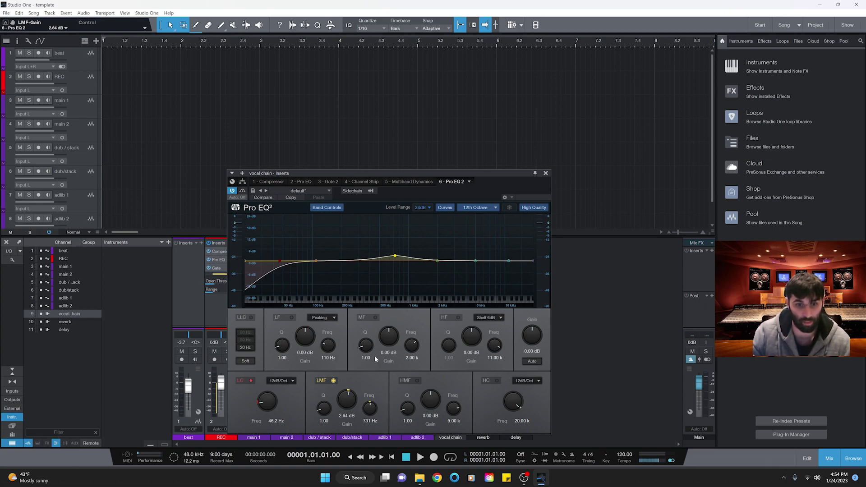
pyautogui.click(497, 380)
pyautogui.moveTo(510, 397); pyautogui.dragTo(509, 414)
pyautogui.scroll(2, 514, 401)
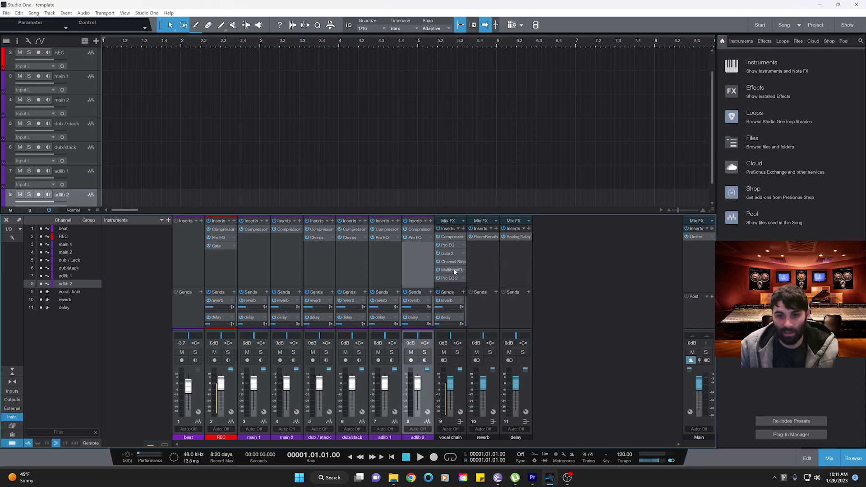
# Step: Add a new bus channel and load the De-Esser FX chain from the Mixing presets on it
pyautogui.rightClick(539, 226)
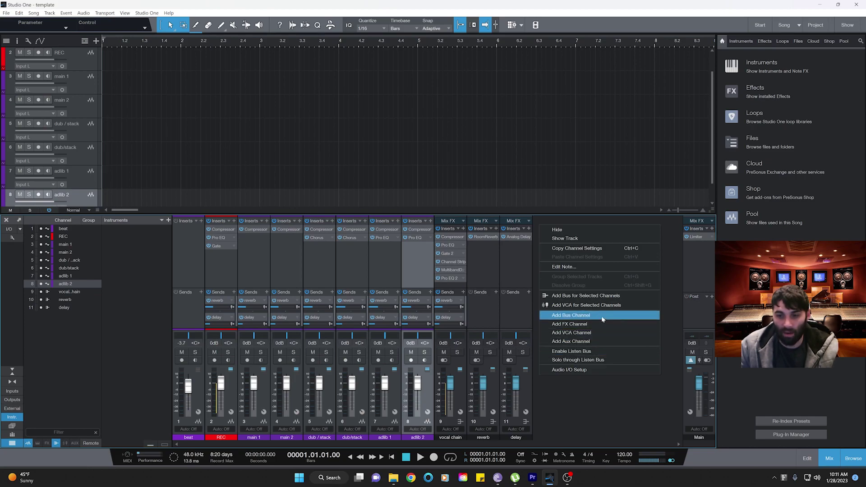
pyautogui.click(600, 316)
pyautogui.click(556, 228)
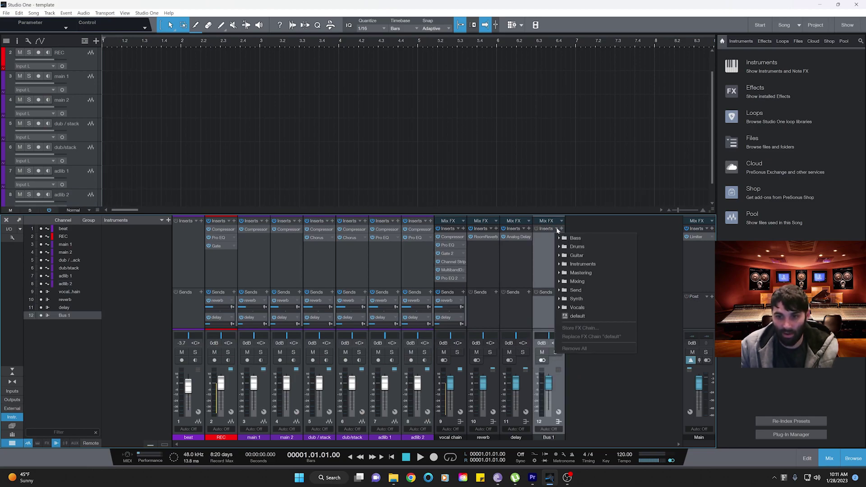
pyautogui.moveTo(560, 281)
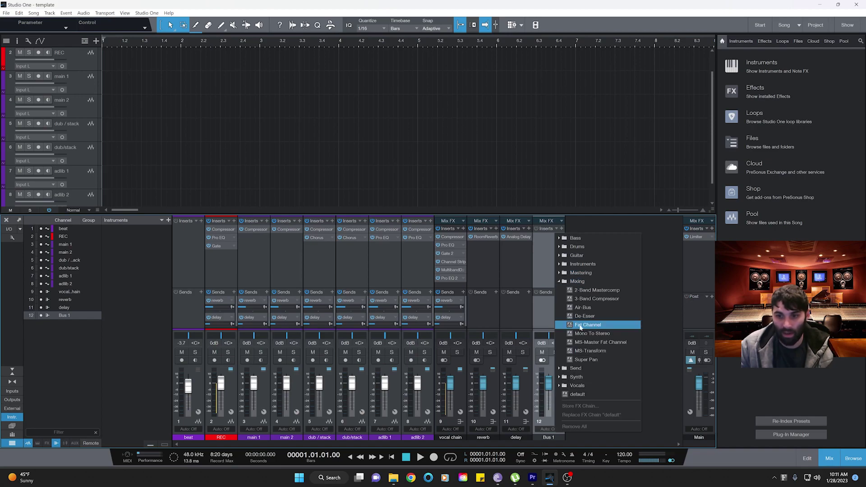
pyautogui.click(582, 318)
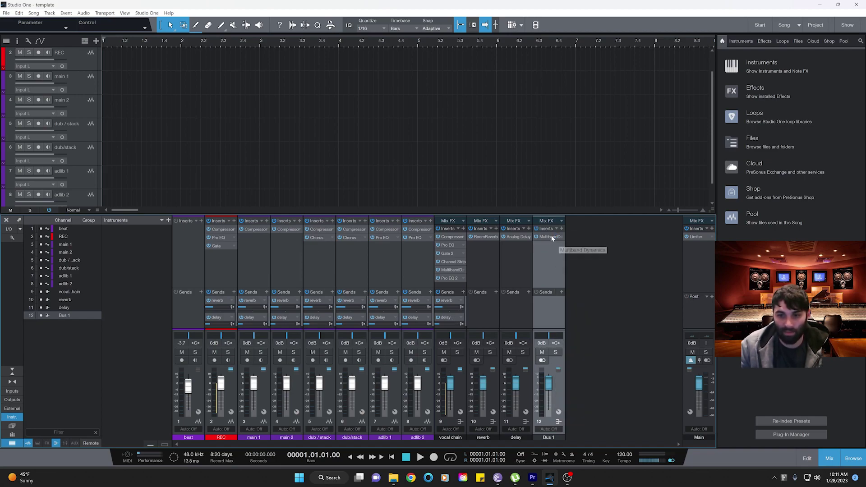
# Step: Copy the De-Esser's Multiband Dynamics from the new bus to the vocal chain bus and set its M band's lower output level to -18.91 dB
pyautogui.moveTo(551, 237); pyautogui.dragTo(456, 285)
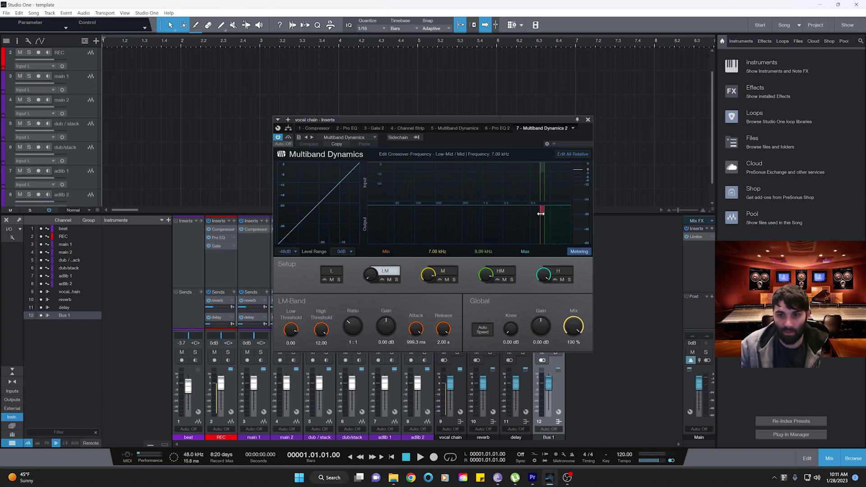
pyautogui.moveTo(540, 220); pyautogui.dragTo(543, 221)
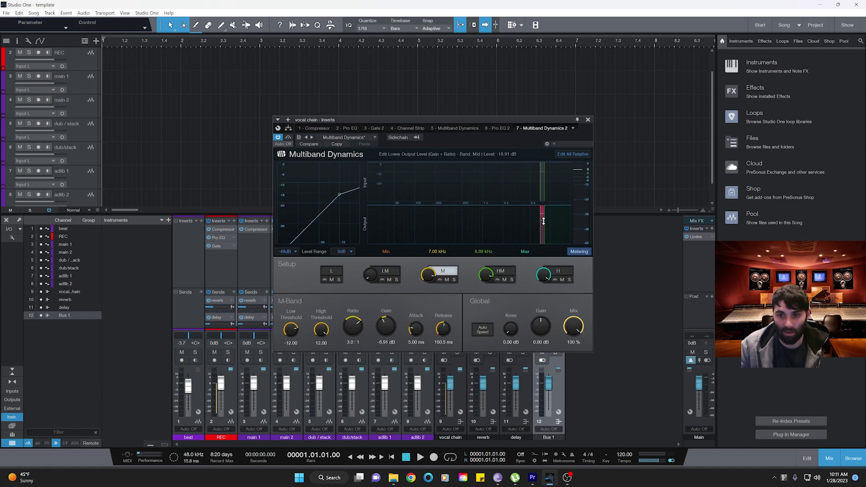
pyautogui.click(588, 119)
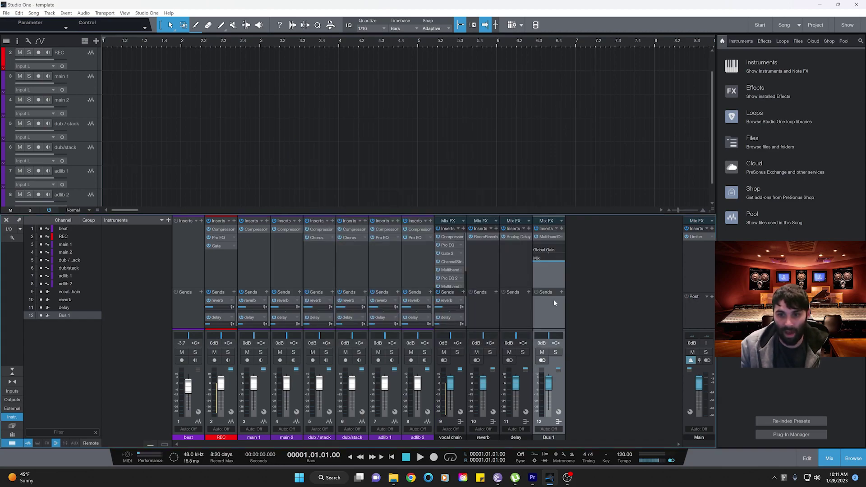
# Step: Remove the Bus 1 channel that held the De-Esser chain from the mixer
pyautogui.rightClick(545, 279)
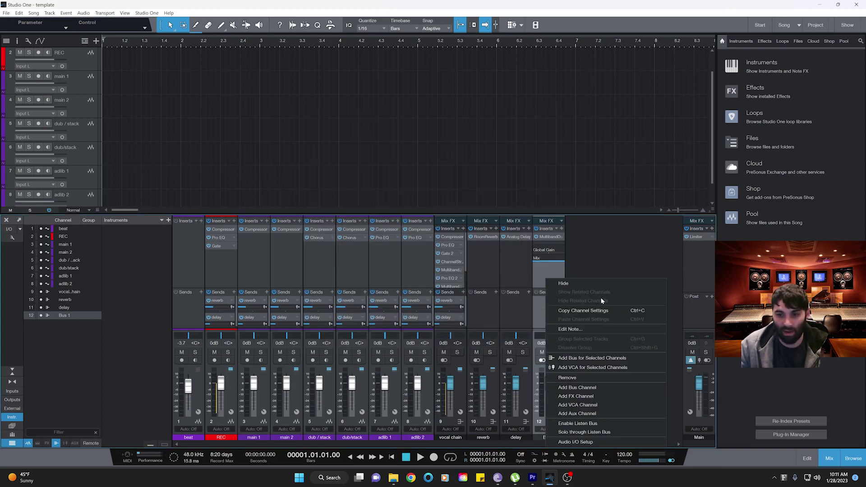
pyautogui.click(604, 378)
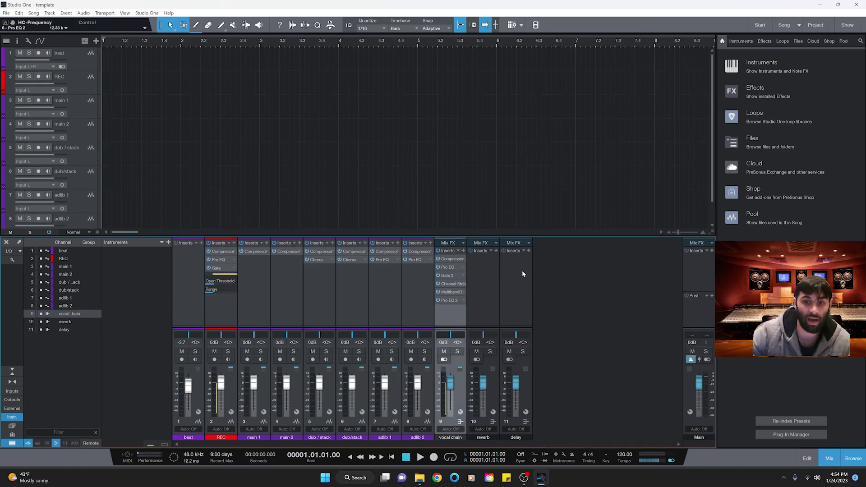
# Step: Insert Room Reverb on the reverb bus and load its Cathedral preset
pyautogui.click(496, 251)
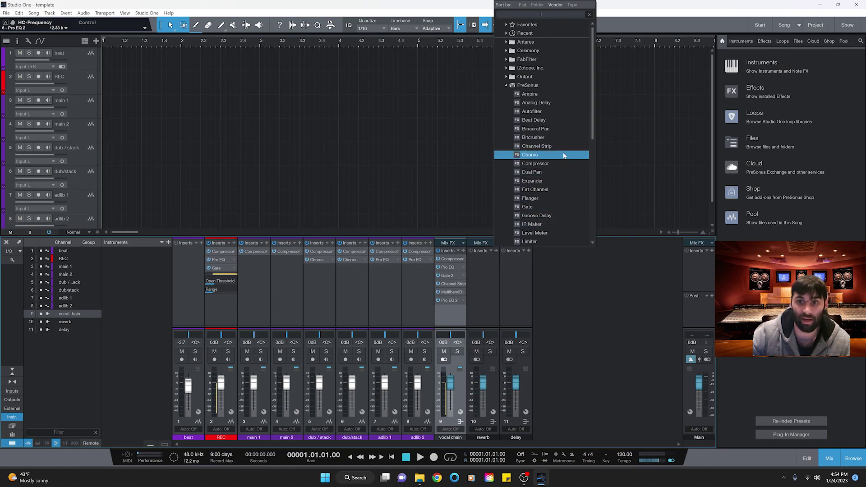
pyautogui.scroll(-1, 549, 131)
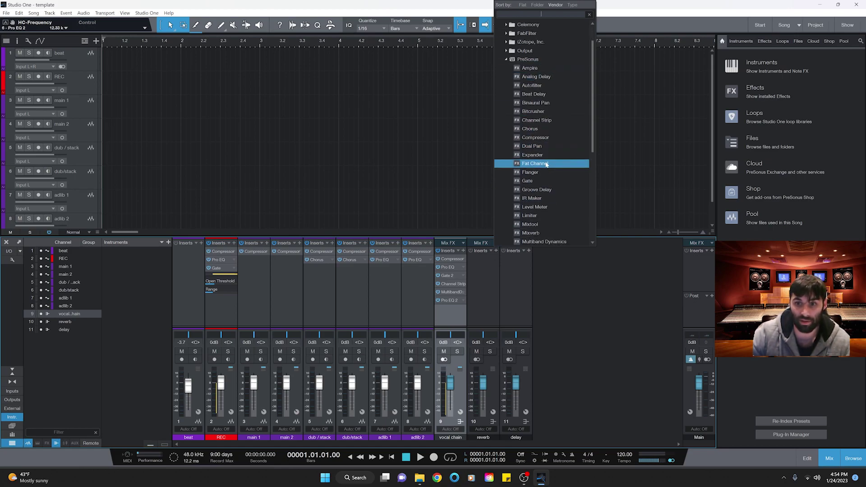
pyautogui.scroll(-1, 547, 174)
pyautogui.scroll(-4, 564, 228)
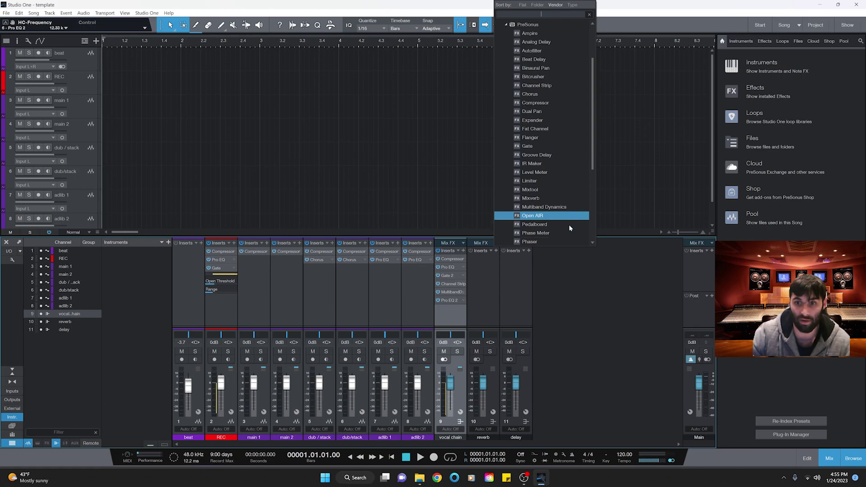
pyautogui.scroll(-3, 569, 225)
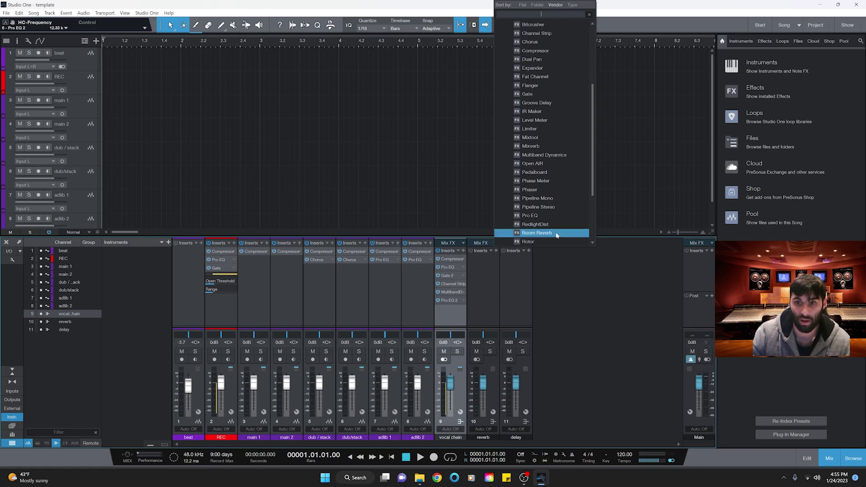
pyautogui.click(566, 232)
pyautogui.click(303, 192)
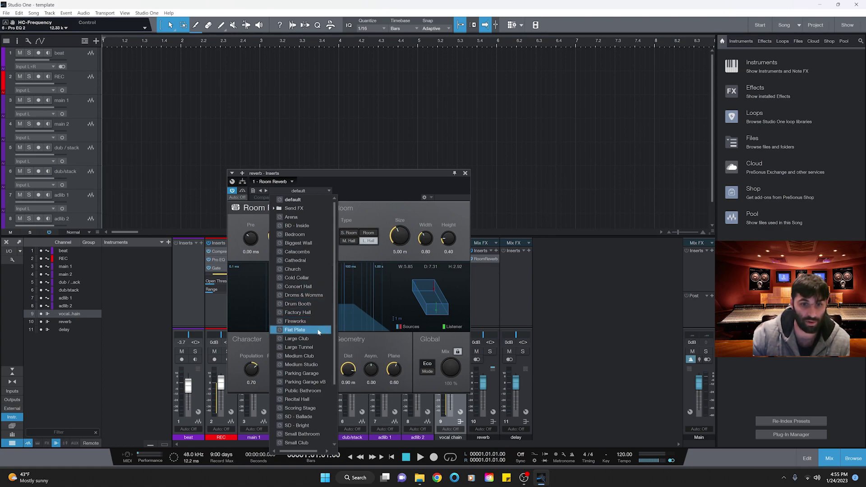
pyautogui.click(318, 261)
pyautogui.click(419, 181)
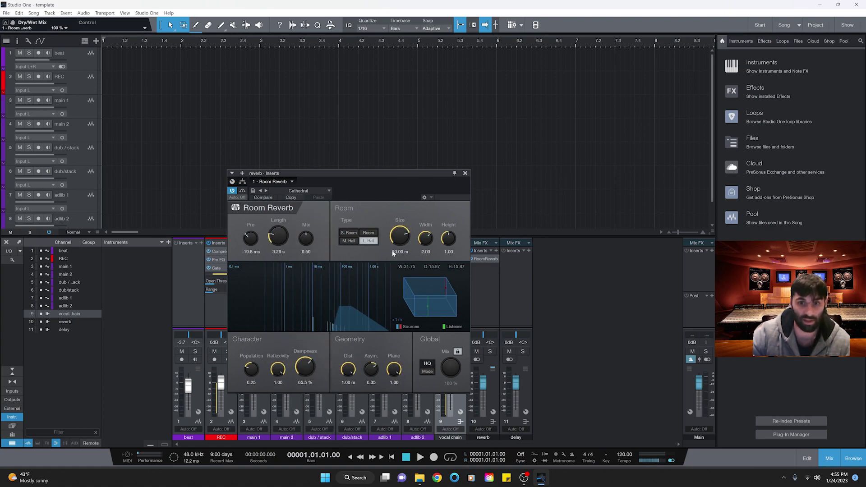
pyautogui.click(465, 174)
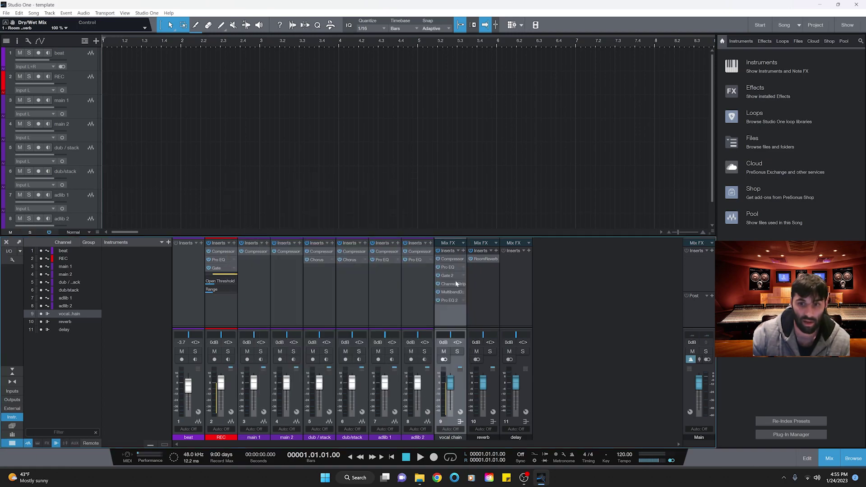
# Step: Insert Analog Delay on the delay bus with time 1/2, low cut 158 Hz and high cut 4.01 kHz
pyautogui.click(528, 250)
pyautogui.click(608, 94)
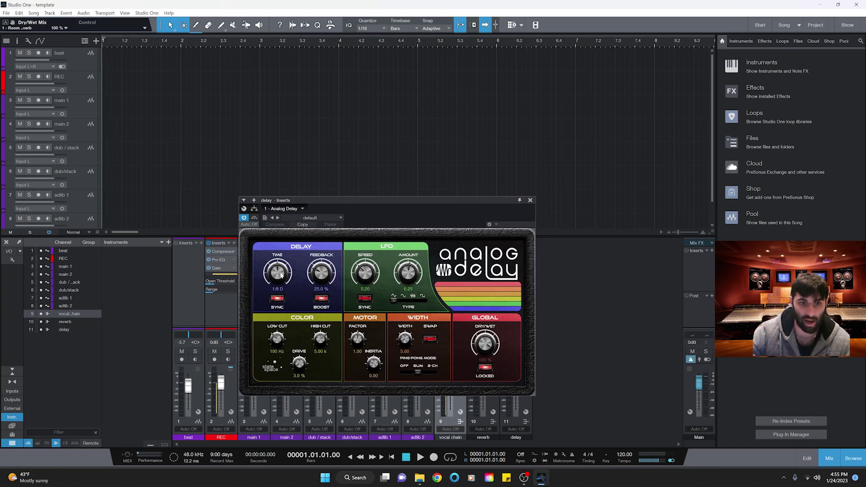
pyautogui.moveTo(280, 275); pyautogui.dragTo(334, 243)
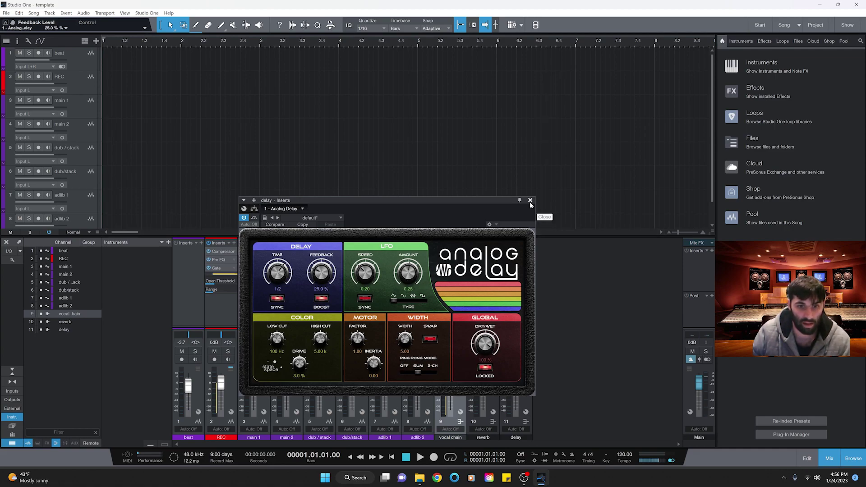
pyautogui.moveTo(277, 337)
pyautogui.mouseDown()
pyautogui.moveTo(324, 339)
pyautogui.moveTo(277, 340)
pyautogui.mouseUp()
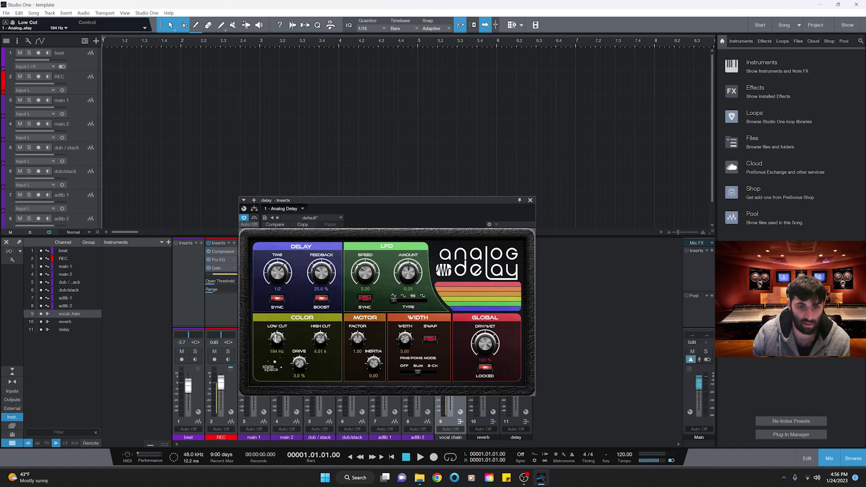
pyautogui.click(531, 201)
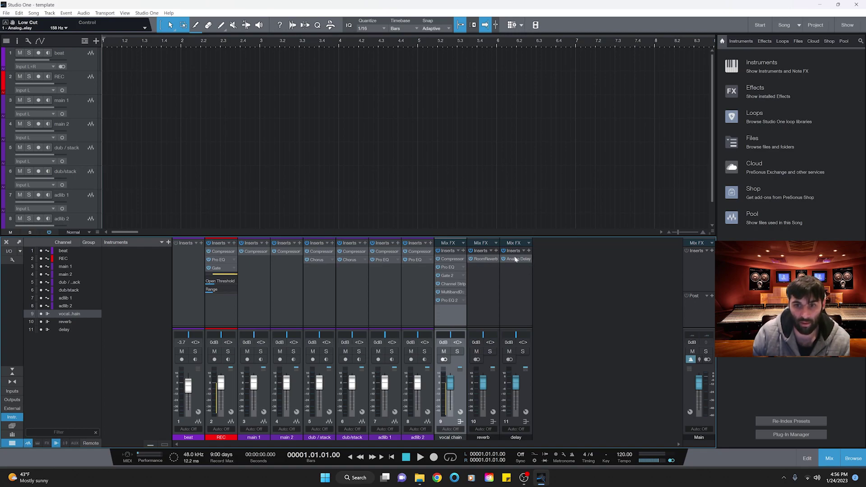
# Step: Add sends to the reverb and delay buses on the REC channel
pyautogui.moveTo(371, 326); pyautogui.dragTo(362, 282)
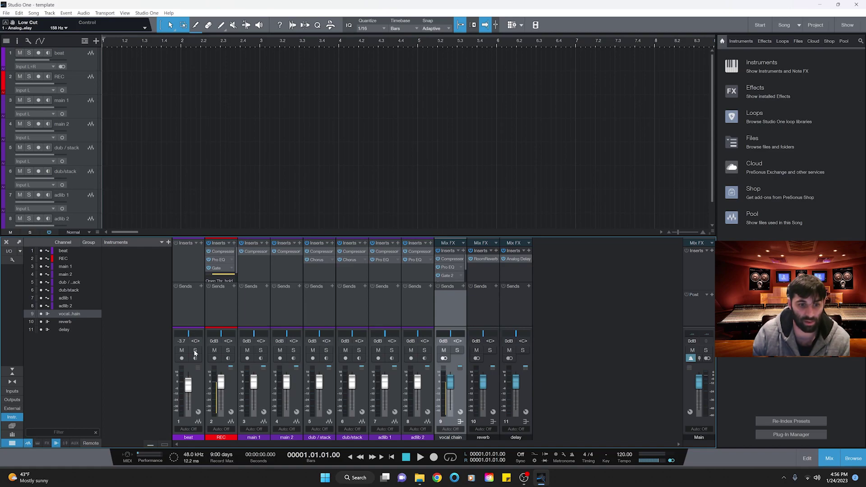
pyautogui.click(234, 287)
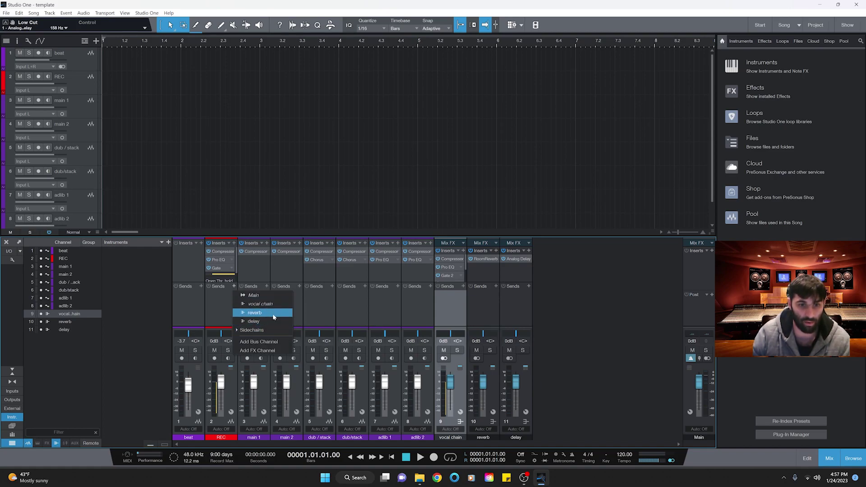
pyautogui.click(254, 313)
pyautogui.click(233, 286)
pyautogui.click(252, 321)
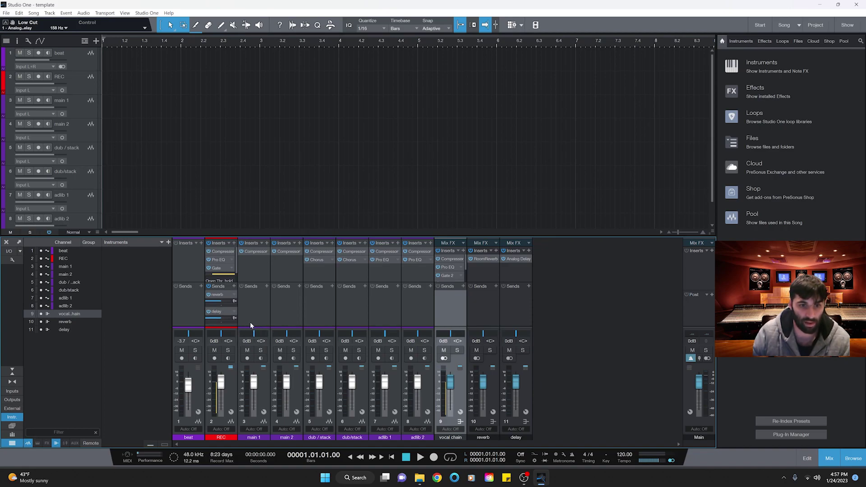
# Step: Set the REC channel's reverb send level to -25.5 and its delay send level to about -33.0
pyautogui.moveTo(221, 304); pyautogui.dragTo(211, 305)
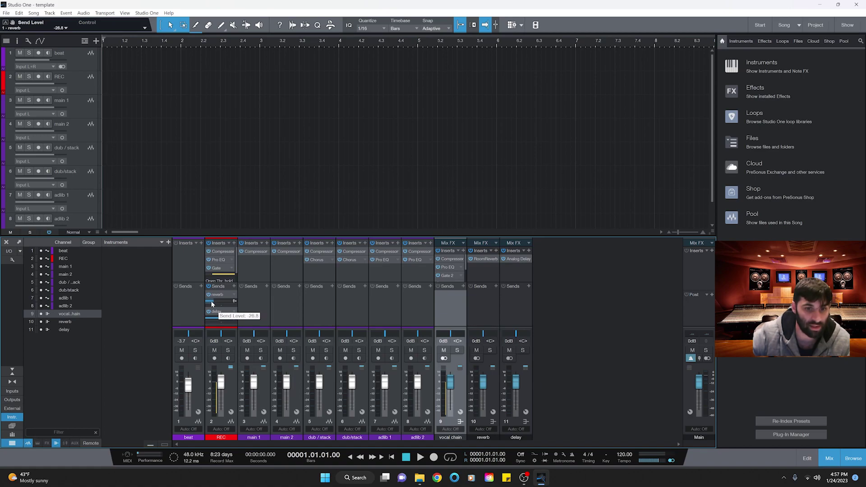
pyautogui.moveTo(222, 321); pyautogui.dragTo(210, 319)
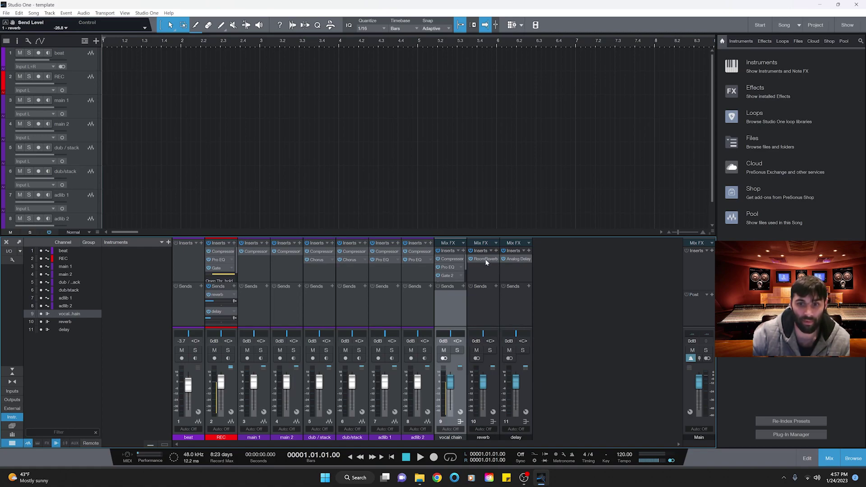
pyautogui.click(217, 301)
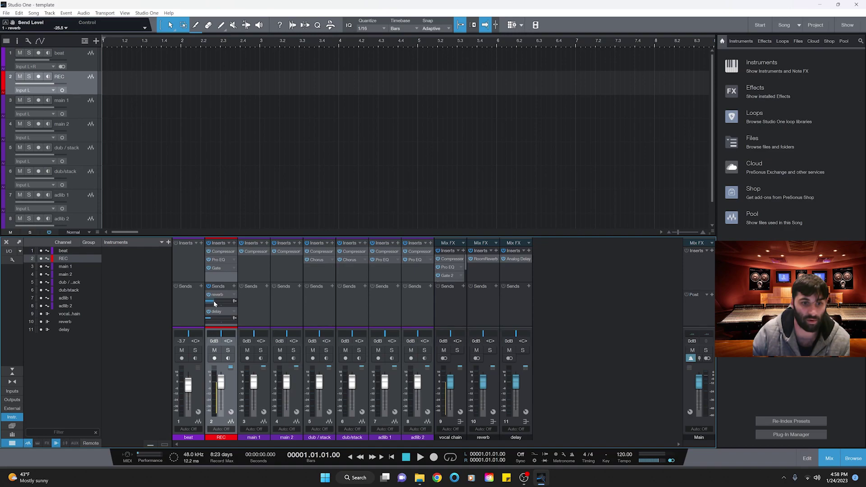
pyautogui.moveTo(214, 303)
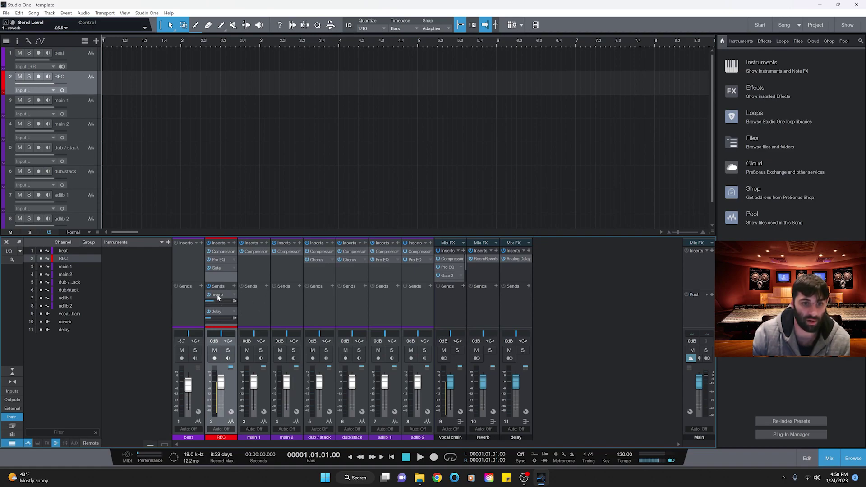
# Step: Copy REC's reverb send to main 1, main 2 and both dub/stack channels, and its delay send to main 1 and main 2
pyautogui.moveTo(217, 296); pyautogui.dragTo(289, 300)
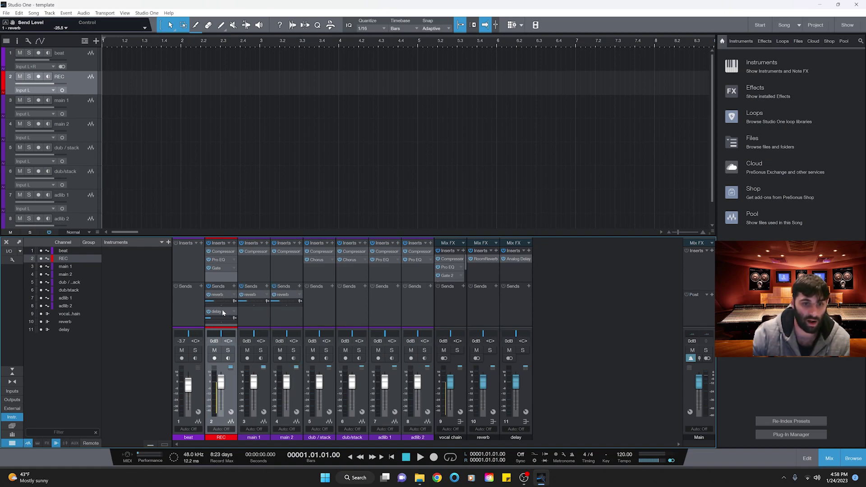
pyautogui.moveTo(222, 313); pyautogui.dragTo(355, 299)
# Step: Give both dub/stack channels a copy of the delay send, with their reverb sends at -20.5 and delay sends at about -31.7
pyautogui.moveTo(311, 305)
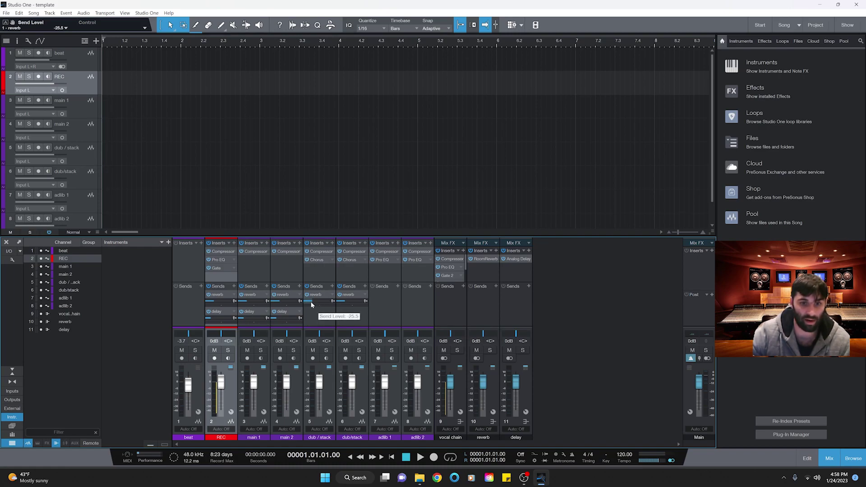
pyautogui.moveTo(311, 305); pyautogui.dragTo(314, 305)
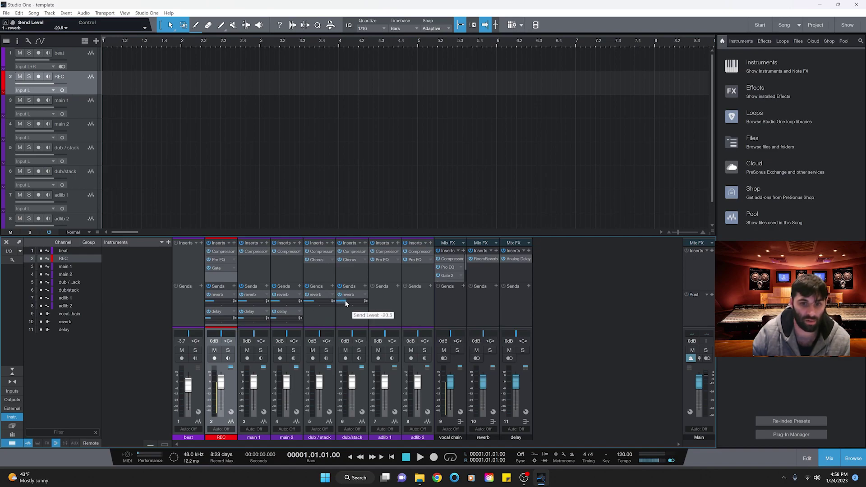
pyautogui.moveTo(287, 312); pyautogui.dragTo(351, 314)
pyautogui.moveTo(310, 318)
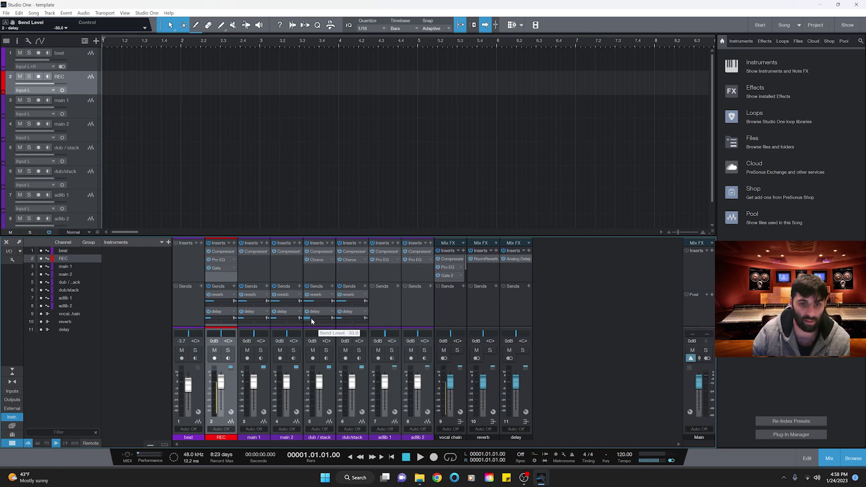
pyautogui.moveTo(310, 318); pyautogui.dragTo(311, 318)
pyautogui.moveTo(340, 320)
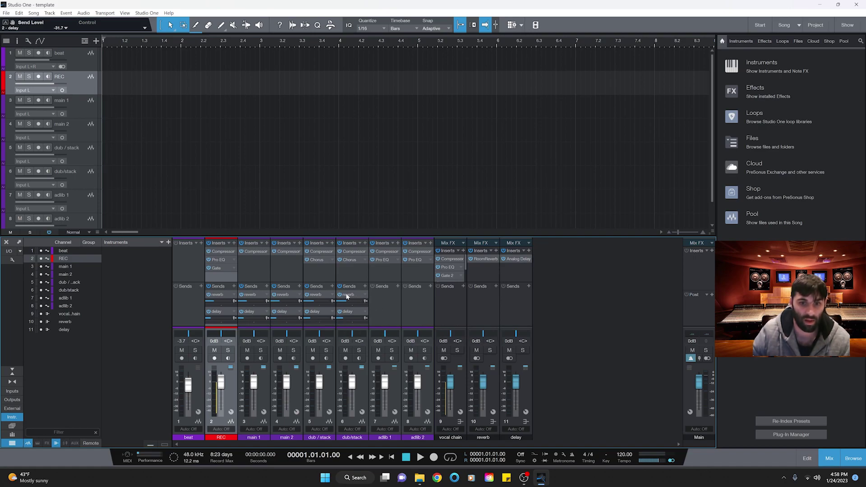
# Step: Copy the dub/stack reverb and delay sends to adlib 1 and adlib 2, and fine-tune the adlib reverb sends to about -20.5
pyautogui.moveTo(406, 293)
pyautogui.mouseDown()
pyautogui.moveTo(422, 294)
pyautogui.moveTo(414, 295)
pyautogui.mouseUp()
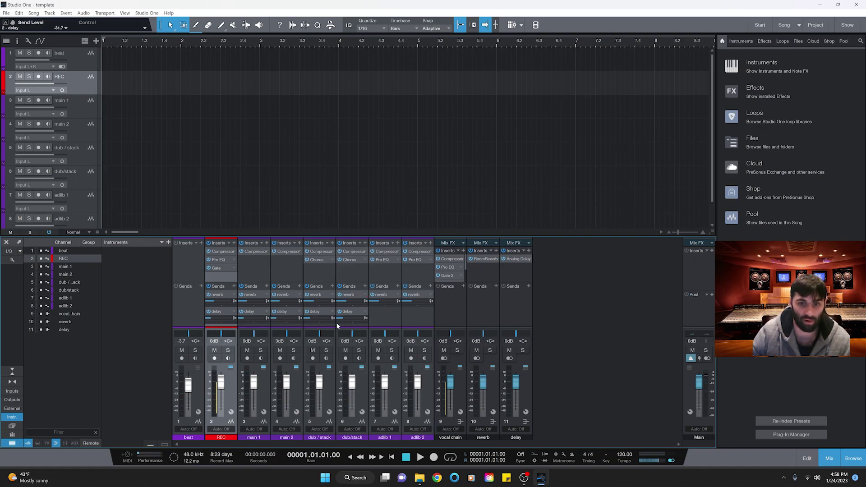
pyautogui.moveTo(343, 311); pyautogui.dragTo(416, 313)
pyautogui.moveTo(378, 305)
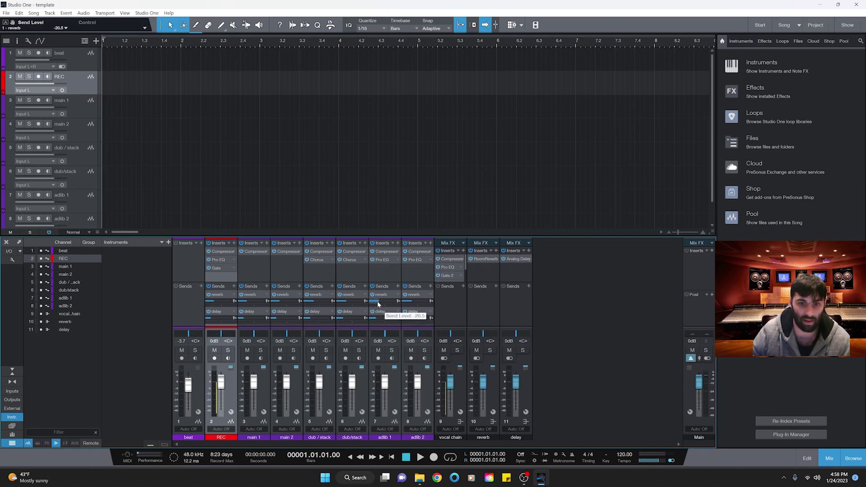
pyautogui.scroll(1, 378, 304)
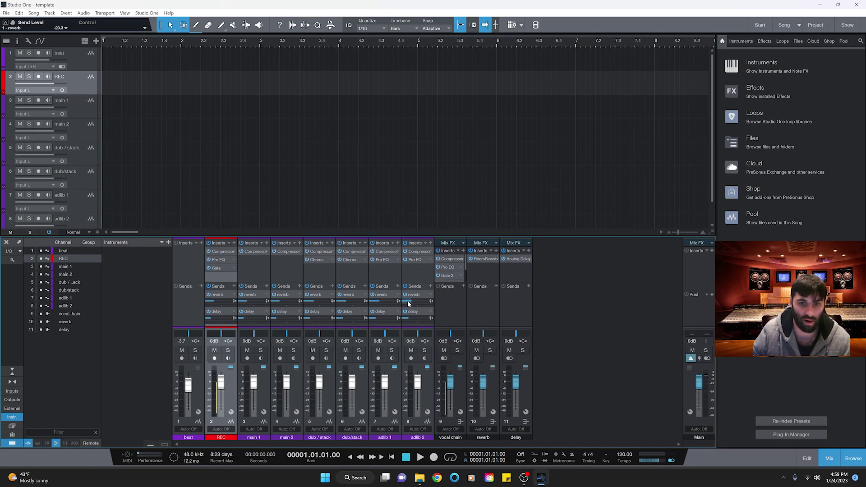
pyautogui.moveTo(409, 303)
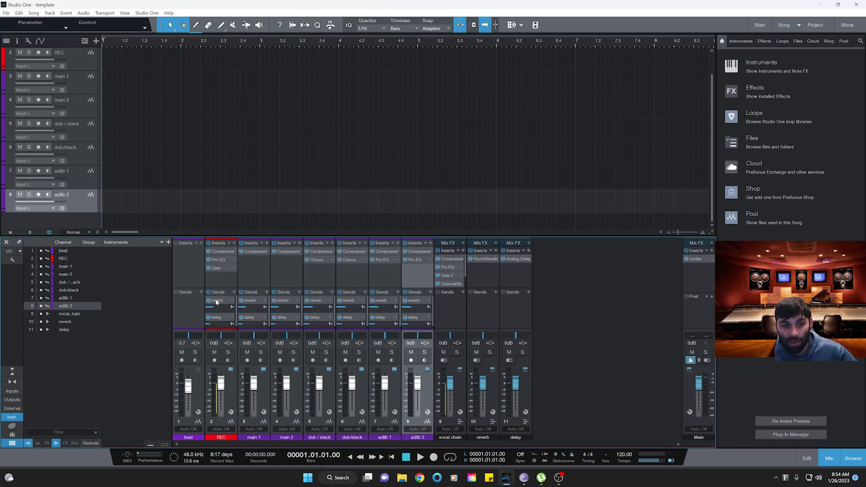
# Step: Copy REC's reverb and delay sends to the vocal chain bus
pyautogui.moveTo(217, 301); pyautogui.dragTo(446, 302)
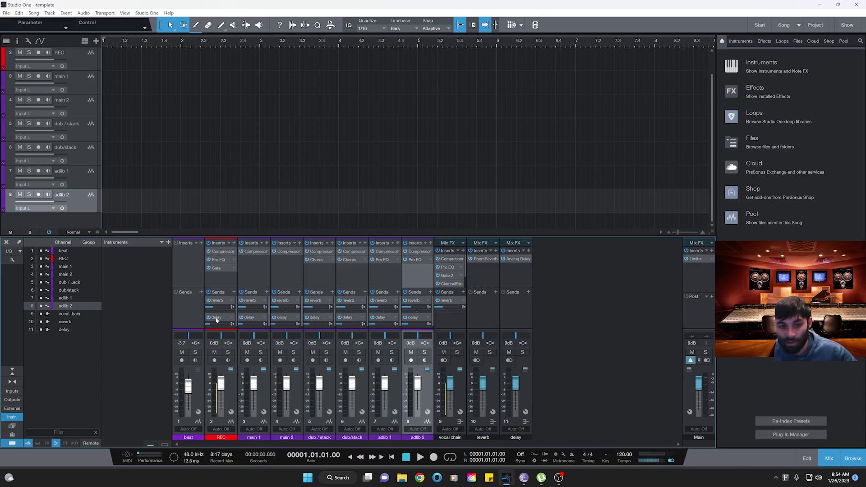
pyautogui.moveTo(216, 319); pyautogui.dragTo(444, 323)
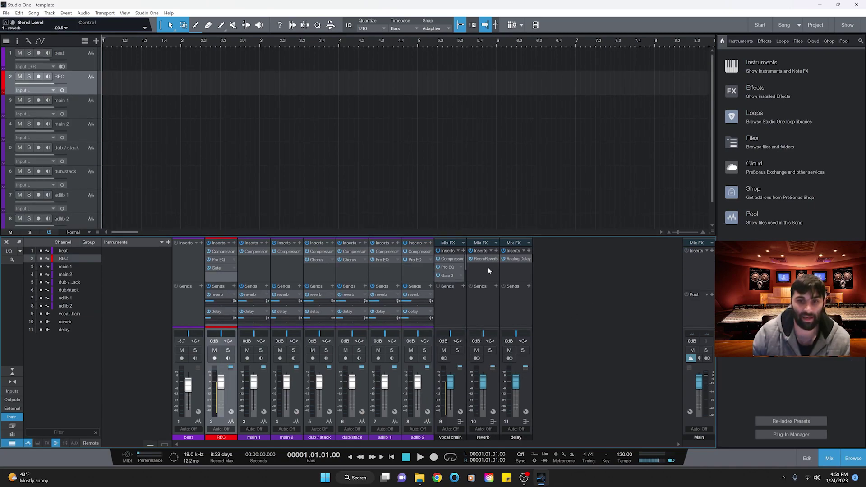
# Step: Insert a Limiter on the Main channel and set its input gain to 0.90
pyautogui.moveTo(423, 283); pyautogui.dragTo(424, 268)
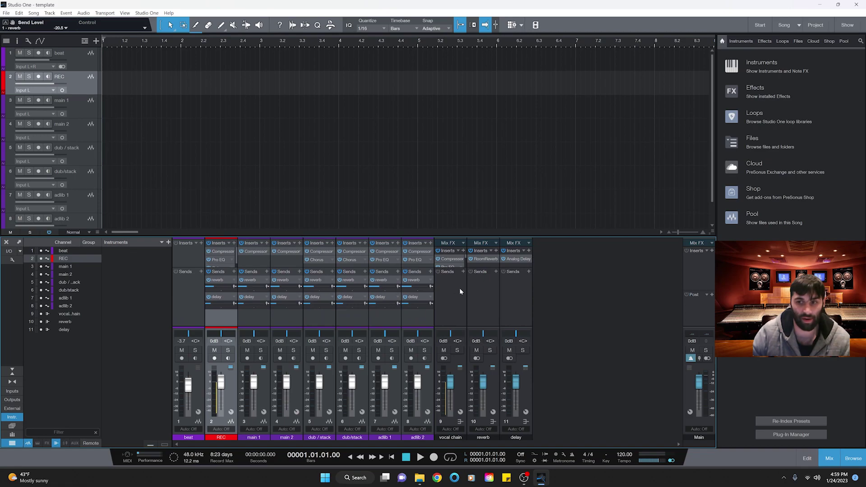
pyautogui.click(711, 251)
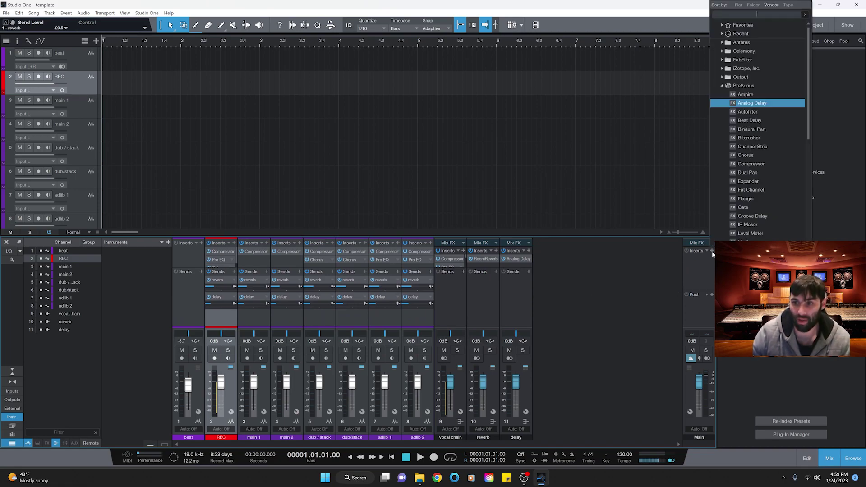
pyautogui.click(788, 94)
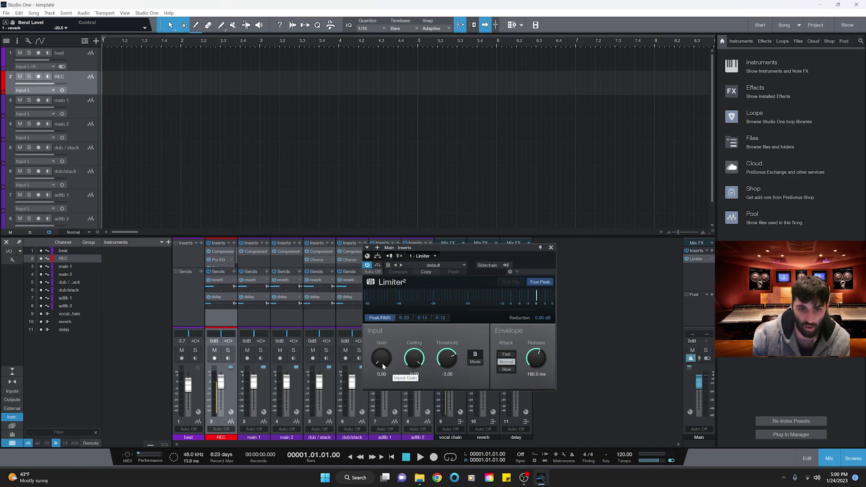
pyautogui.moveTo(383, 363); pyautogui.dragTo(383, 361)
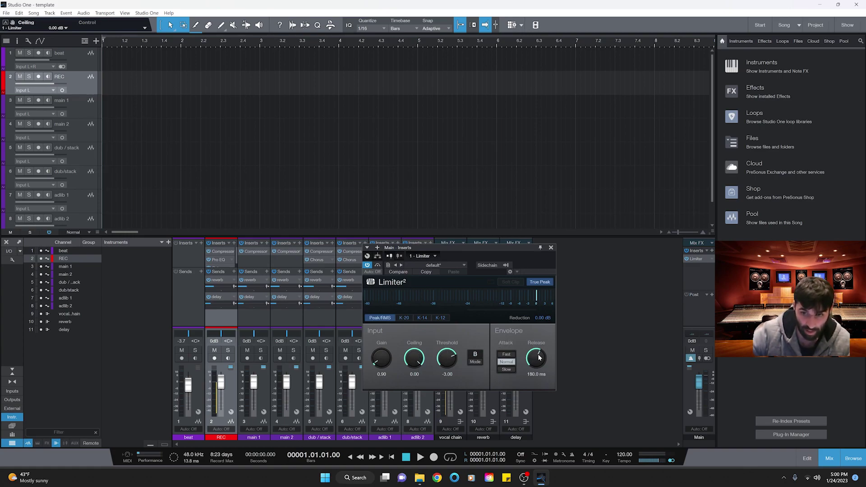
# Step: Set the Main limiter's release to 2.68 ms, close its window and enlarge the insert area of the mixer channels
pyautogui.moveTo(538, 357); pyautogui.dragTo(539, 384)
pyautogui.moveTo(519, 251); pyautogui.dragTo(502, 248)
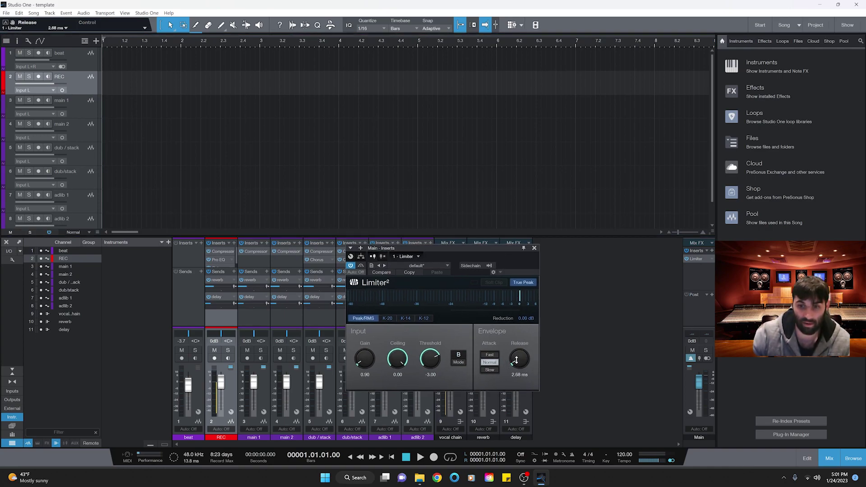
pyautogui.click(534, 249)
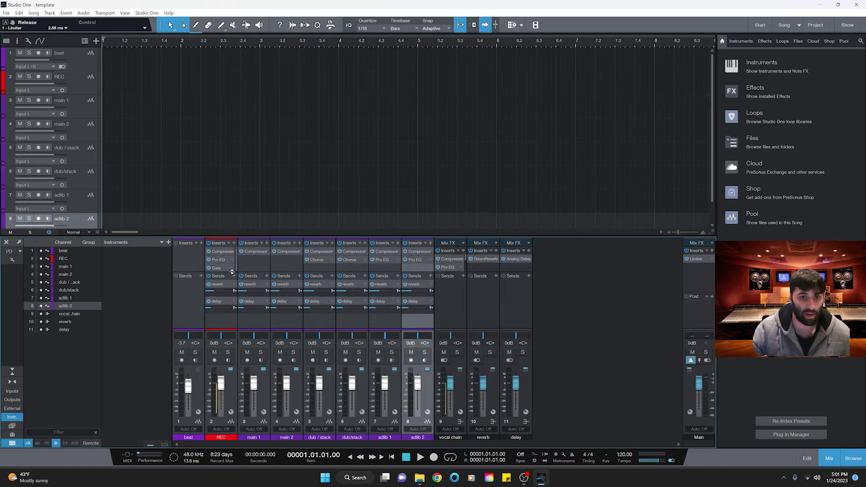
pyautogui.moveTo(232, 272); pyautogui.dragTo(232, 288)
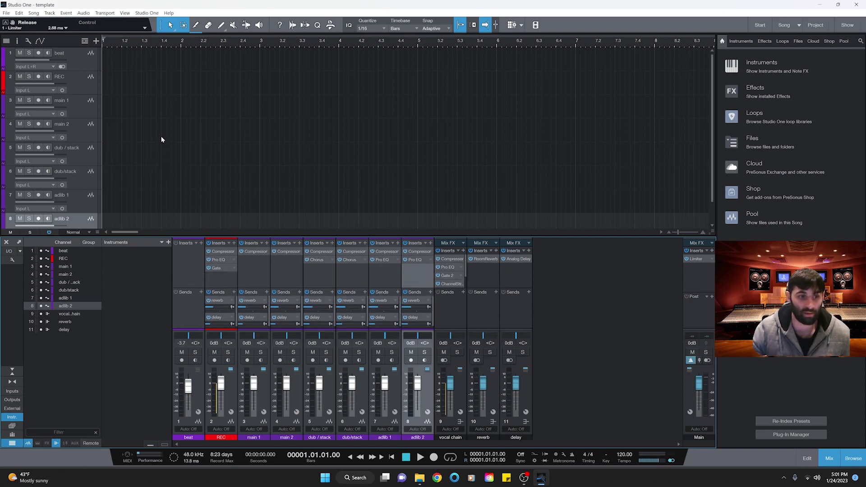
# Step: Save the song and also save it as a song template titled "template"
pyautogui.click(6, 13)
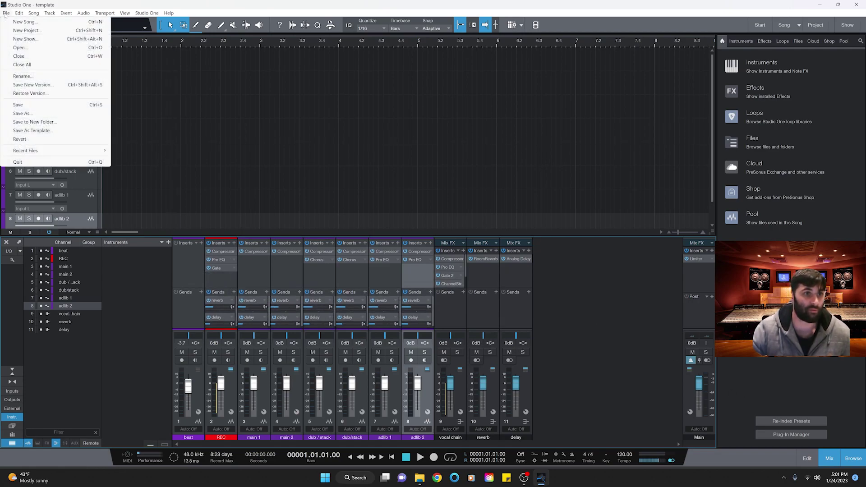
pyautogui.click(45, 108)
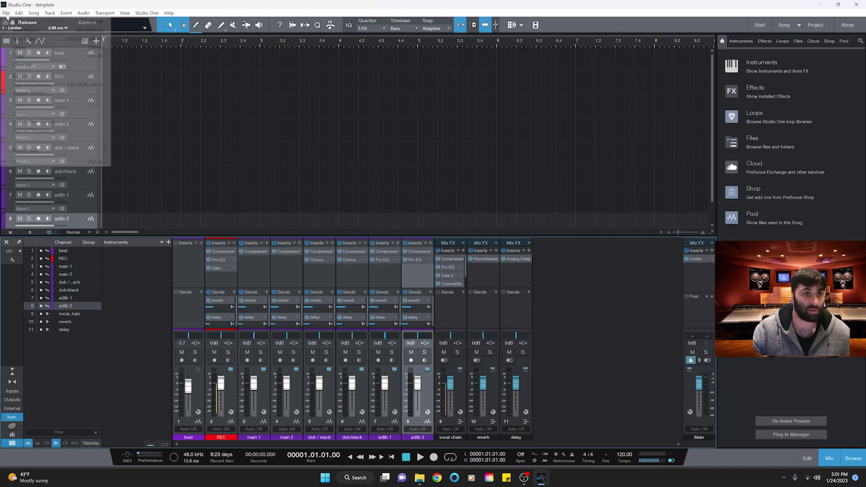
pyautogui.click(6, 14)
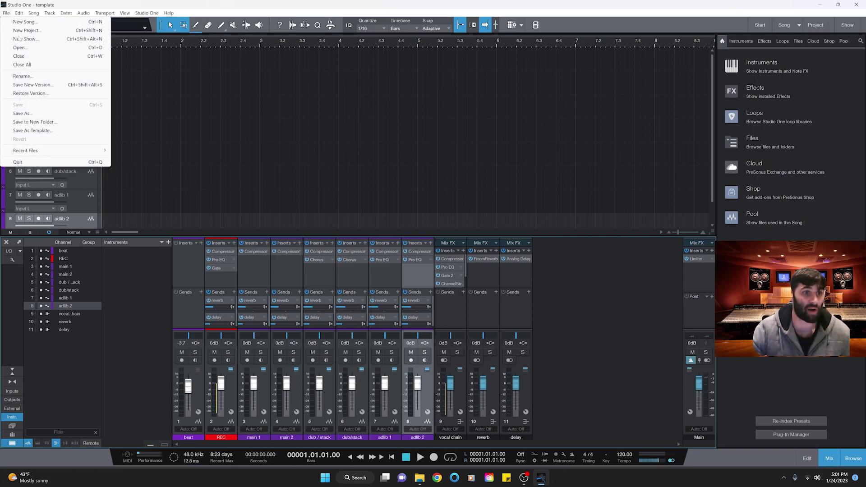
pyautogui.click(34, 130)
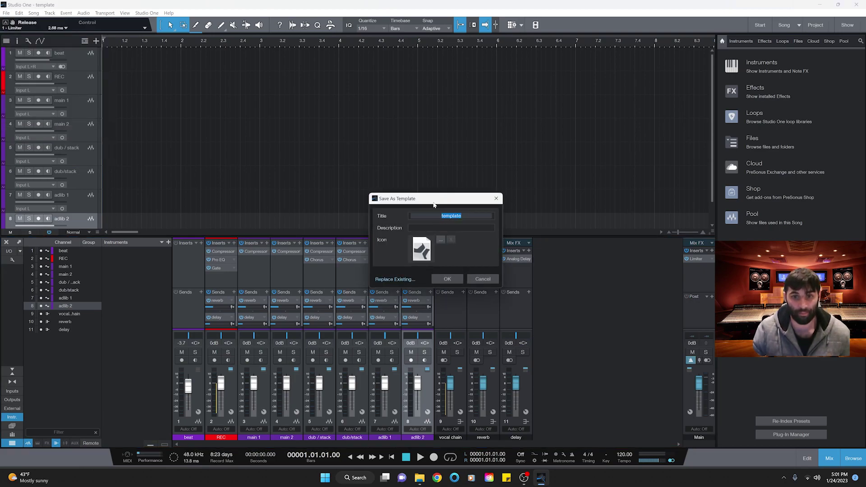
pyautogui.moveTo(446, 204); pyautogui.dragTo(433, 216)
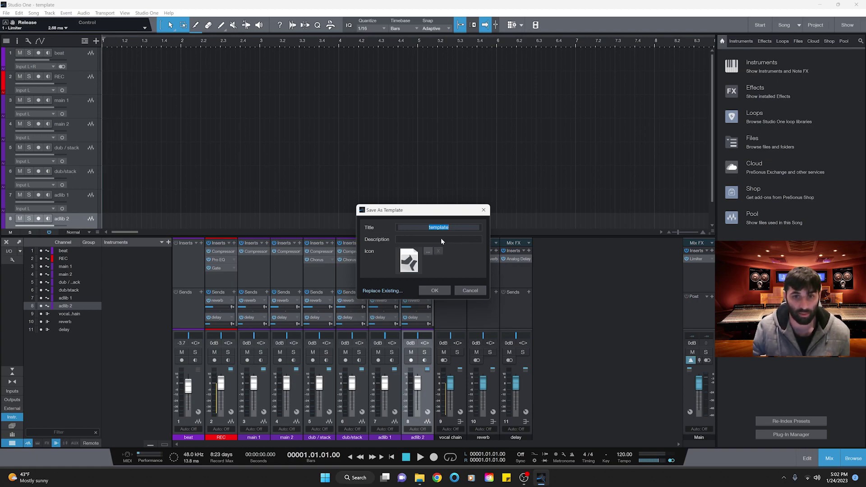
pyautogui.press('End')
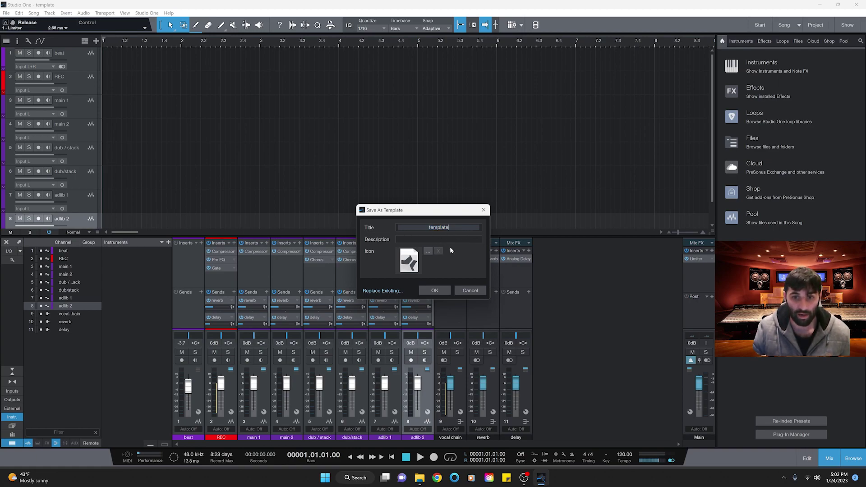
pyautogui.click(435, 291)
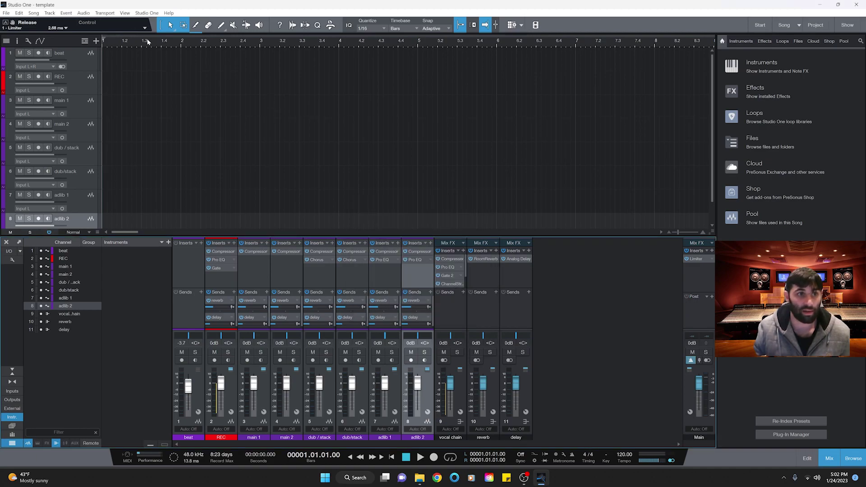
# Step: Create a new song from the user template named "template", keeping the default song title and settings
pyautogui.click(6, 12)
pyautogui.click(6, 13)
pyautogui.click(6, 13)
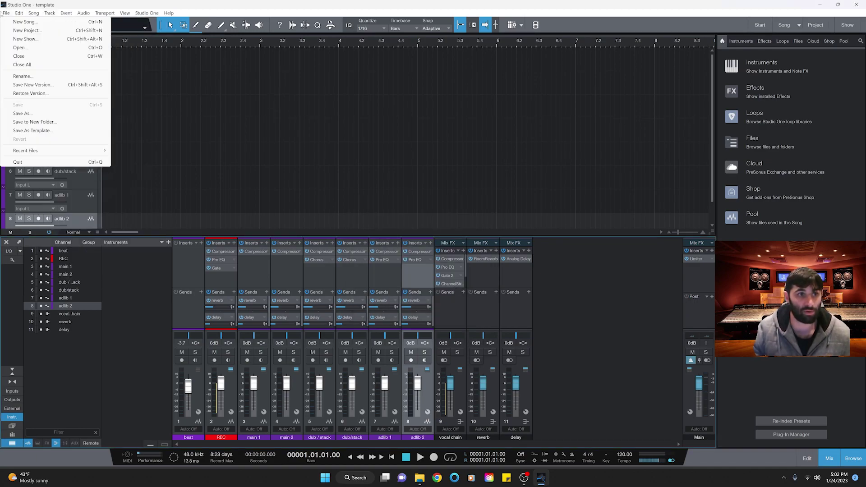
pyautogui.click(24, 21)
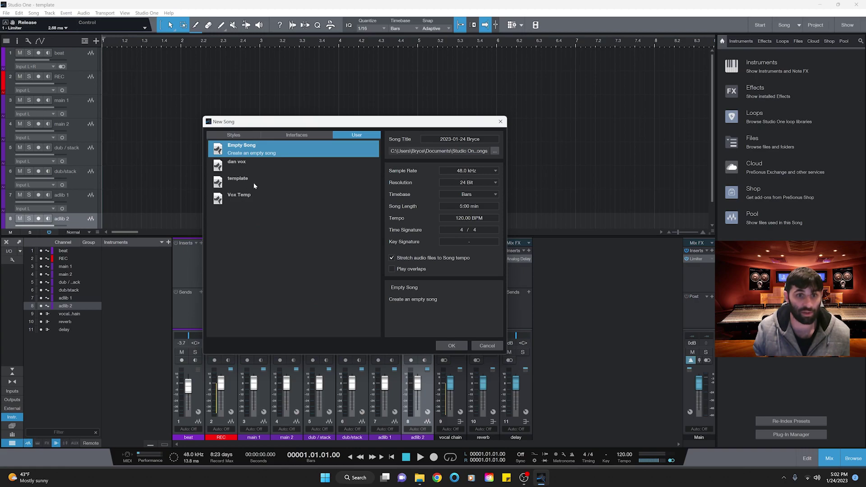
pyautogui.click(231, 183)
pyautogui.click(355, 136)
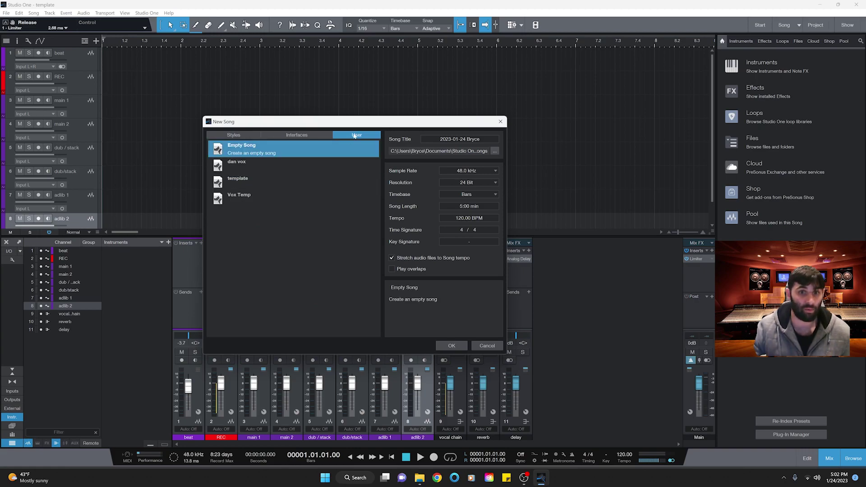
pyautogui.click(243, 179)
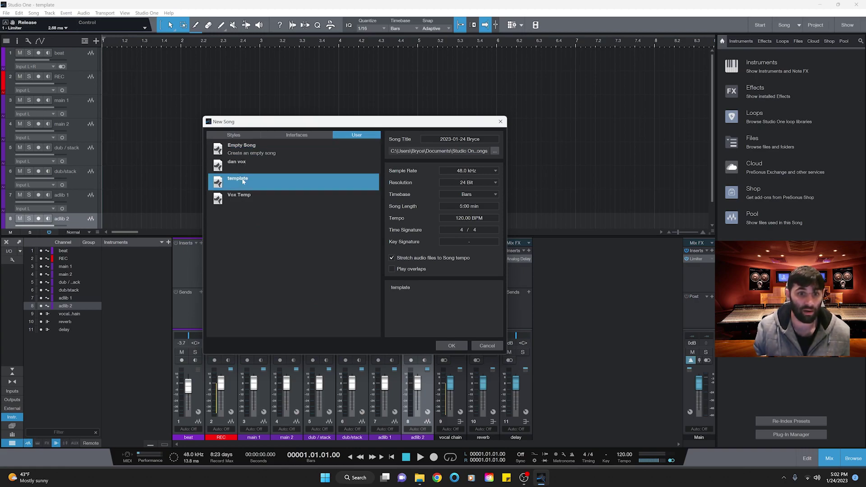
pyautogui.click(479, 141)
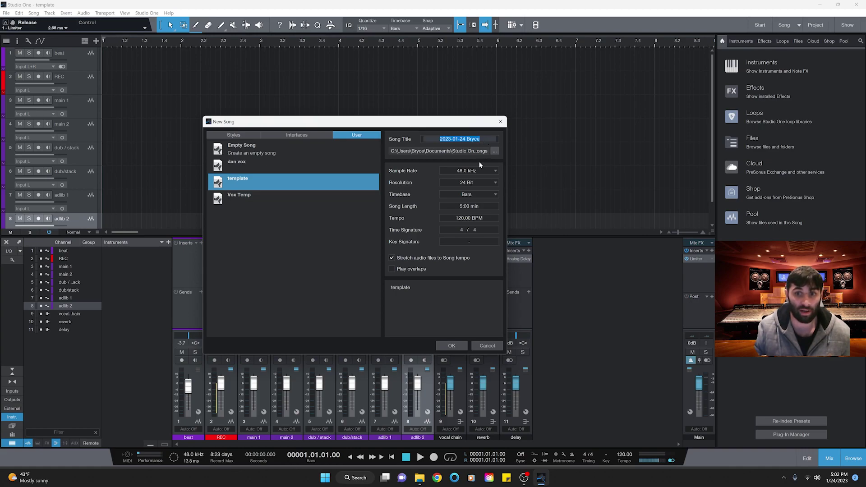
pyautogui.press('Return')
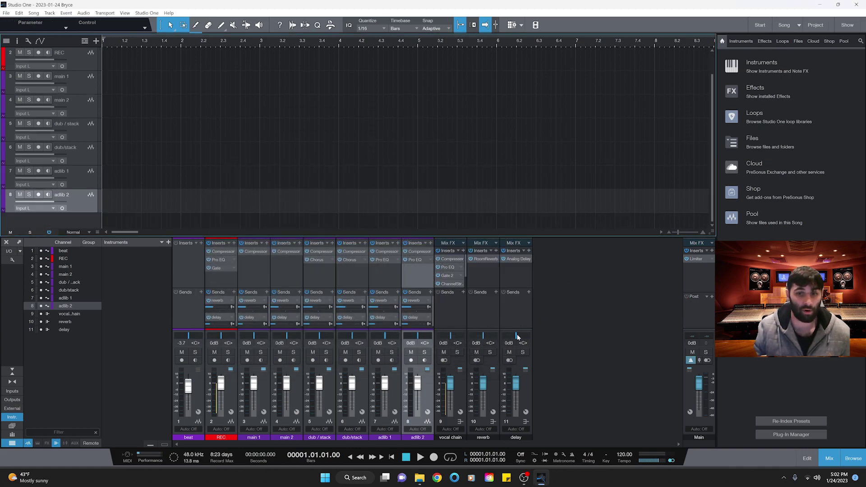
# Step: Adjust the mixer's height and hide it so that the arrangement fills the window
pyautogui.moveTo(503, 236); pyautogui.dragTo(500, 269)
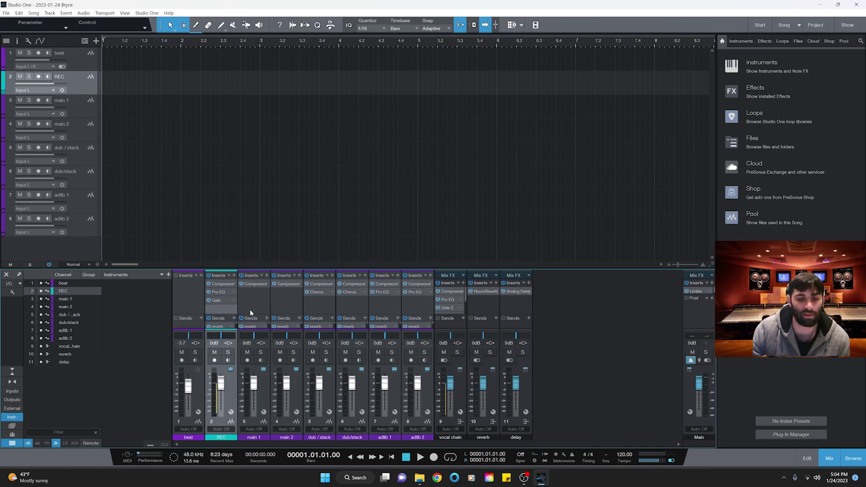
pyautogui.moveTo(297, 270); pyautogui.dragTo(306, 253)
pyautogui.press('F3')
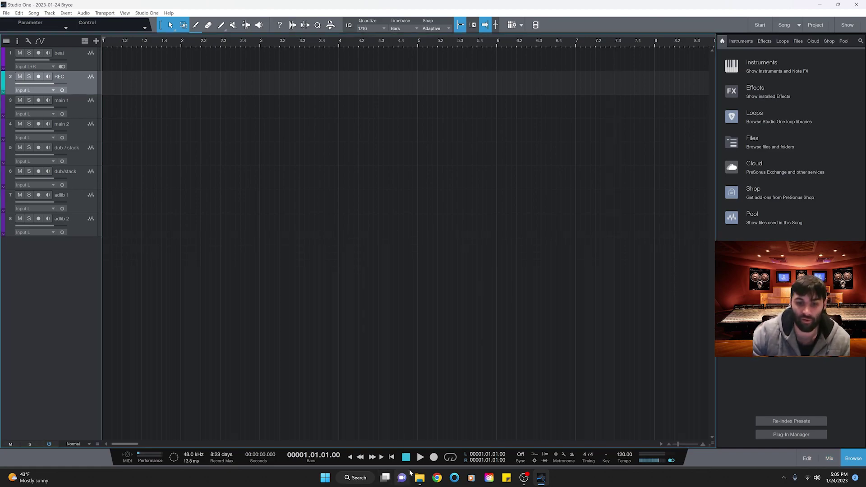
# Step: Place the audio file b1 from the BEATS folder at the start of the beat track and enlarge its waveform display
pyautogui.moveTo(419, 477)
pyautogui.click(419, 437)
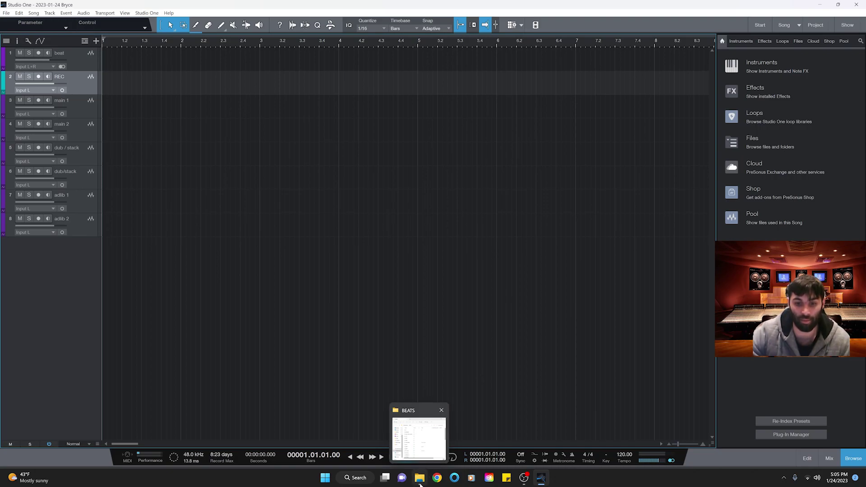
pyautogui.moveTo(352, 189); pyautogui.dragTo(135, 61)
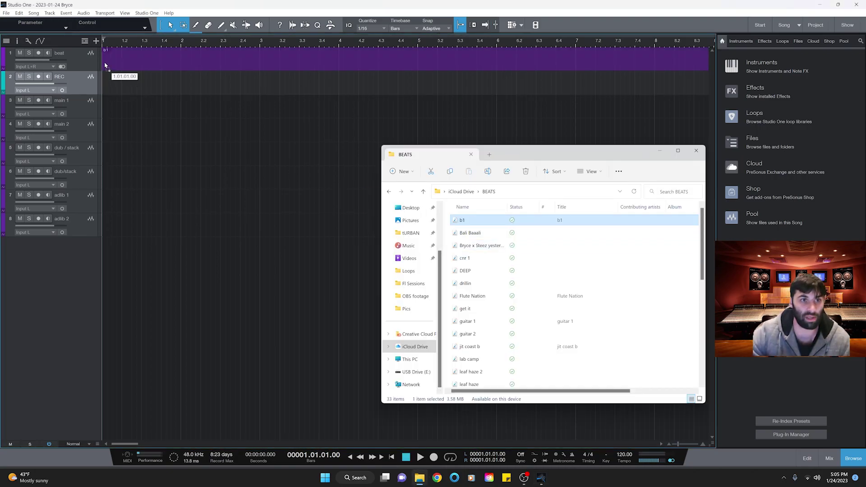
pyautogui.click(367, 64)
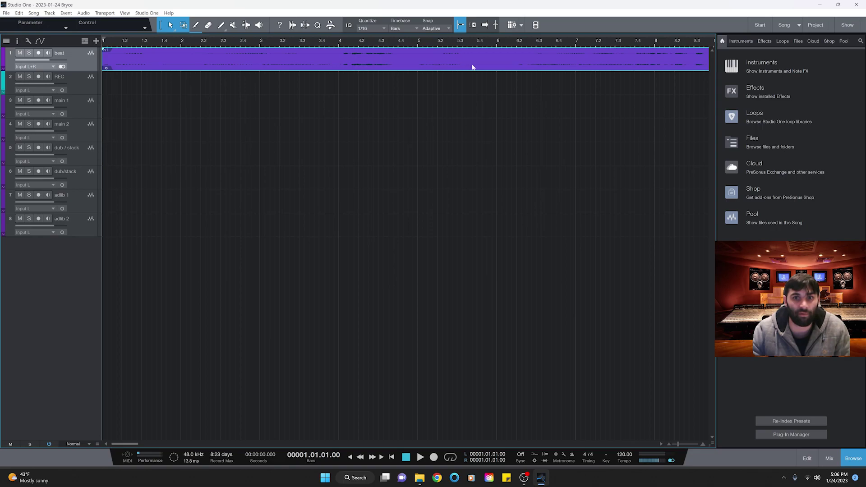
pyautogui.click(456, 64)
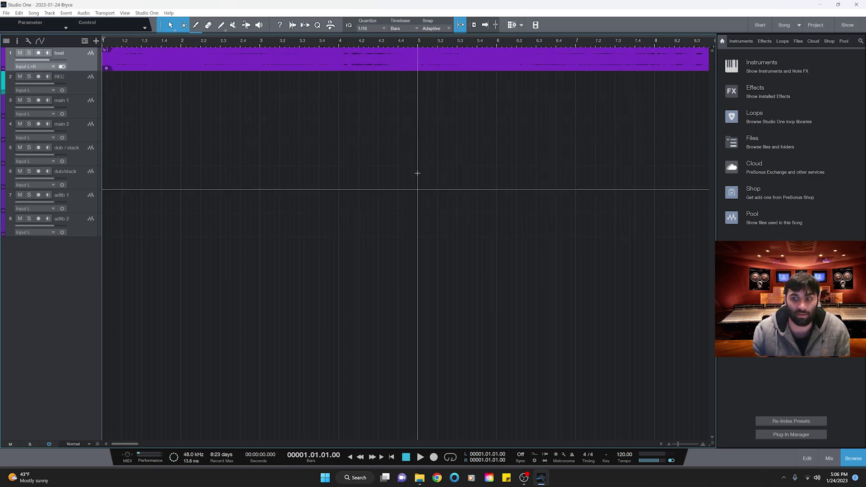
pyautogui.moveTo(711, 441)
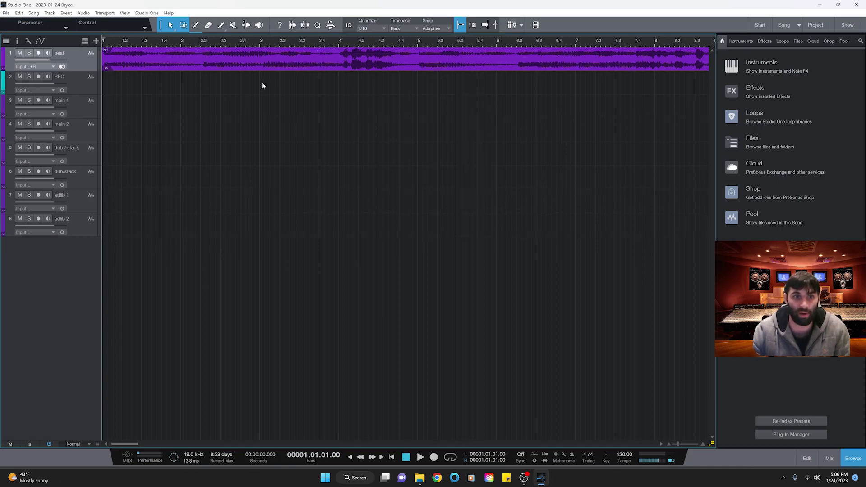
# Step: With the beat track muted and REC armed, record a short take and move its clip down to the main 1 track
pyautogui.click(19, 53)
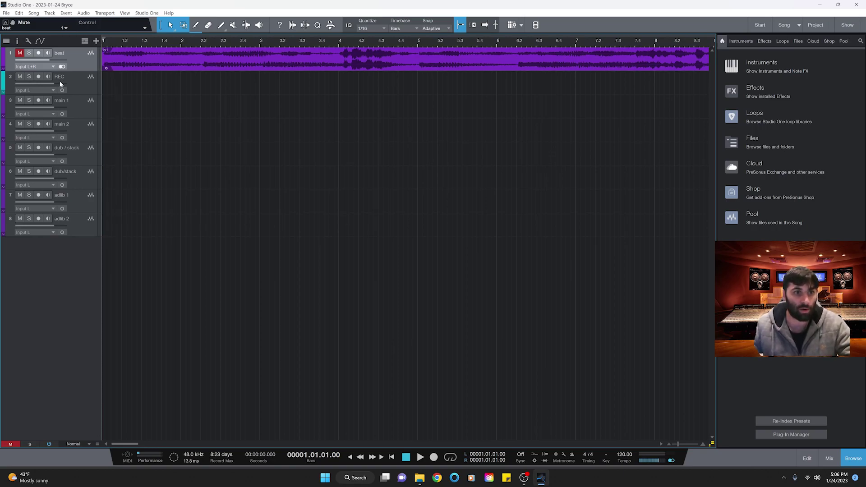
pyautogui.click(39, 77)
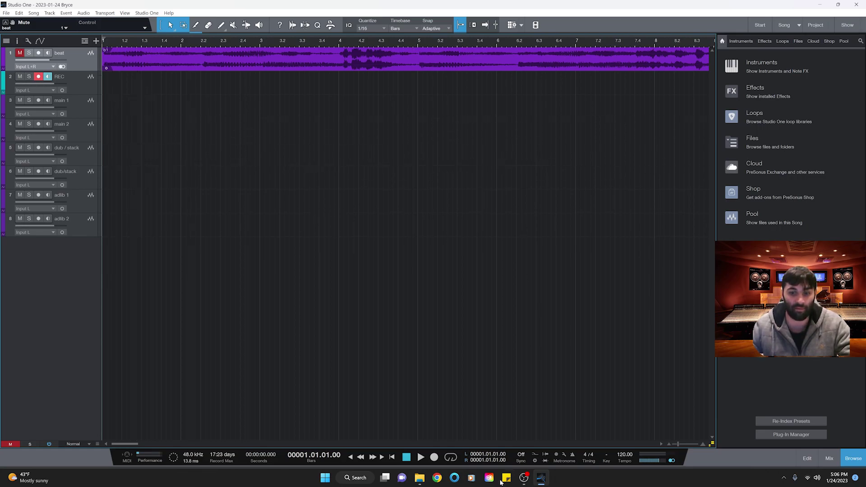
pyautogui.click(420, 457)
pyautogui.click(434, 458)
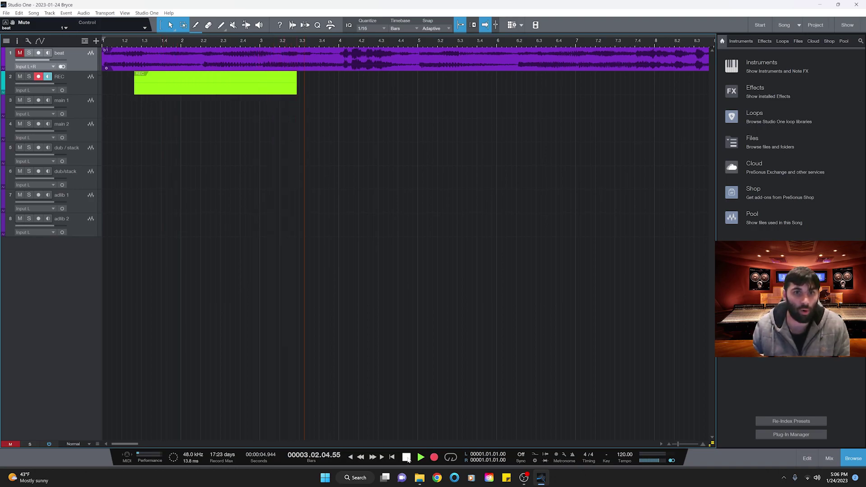
pyautogui.click(407, 457)
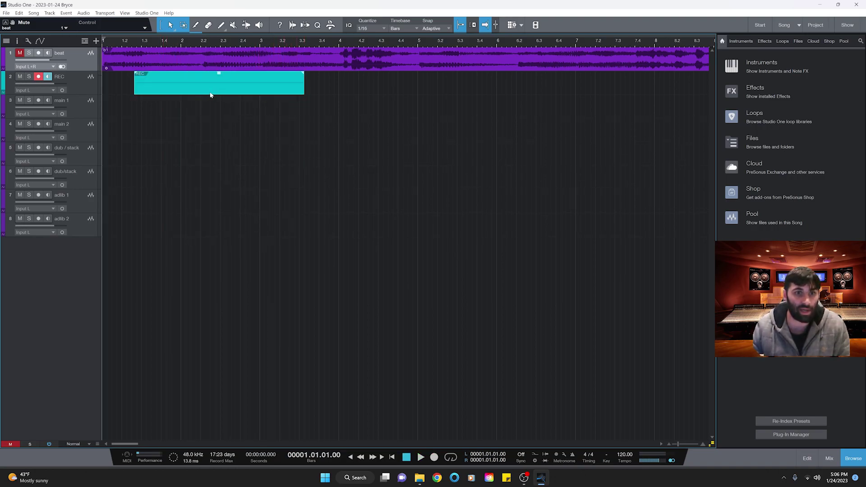
pyautogui.moveTo(209, 85); pyautogui.dragTo(209, 108)
# Step: Record a second take on REC that overlaps the end of the main 1 clip, starting playback from 2.04.01.00
pyautogui.click(127, 42)
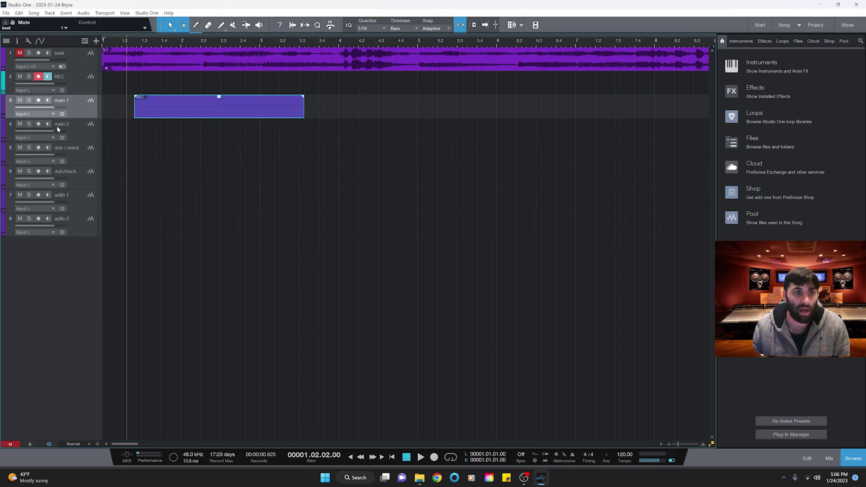
pyautogui.click(222, 44)
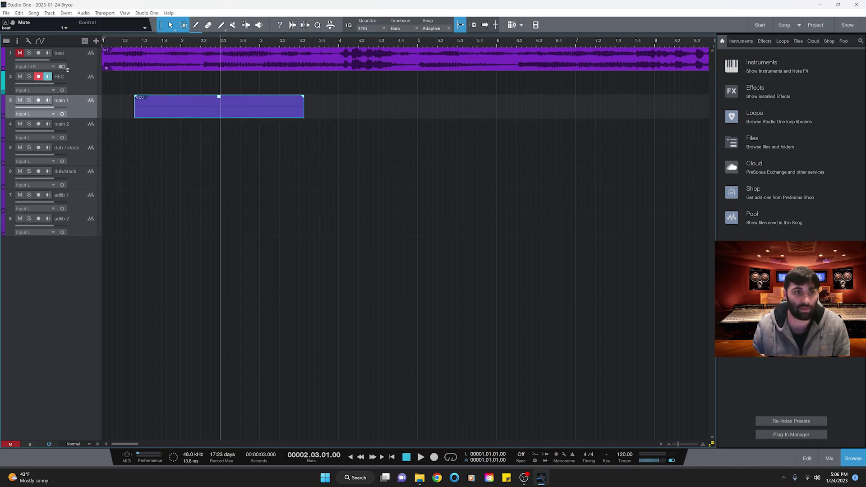
pyautogui.click(261, 43)
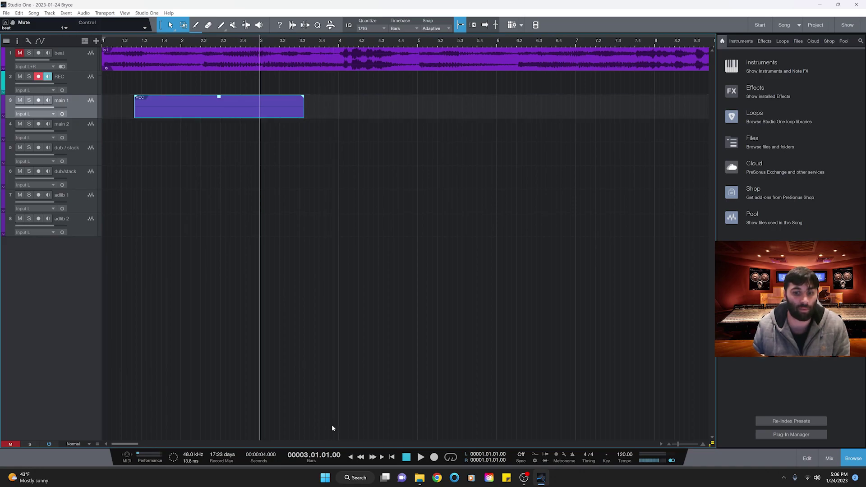
pyautogui.click(238, 43)
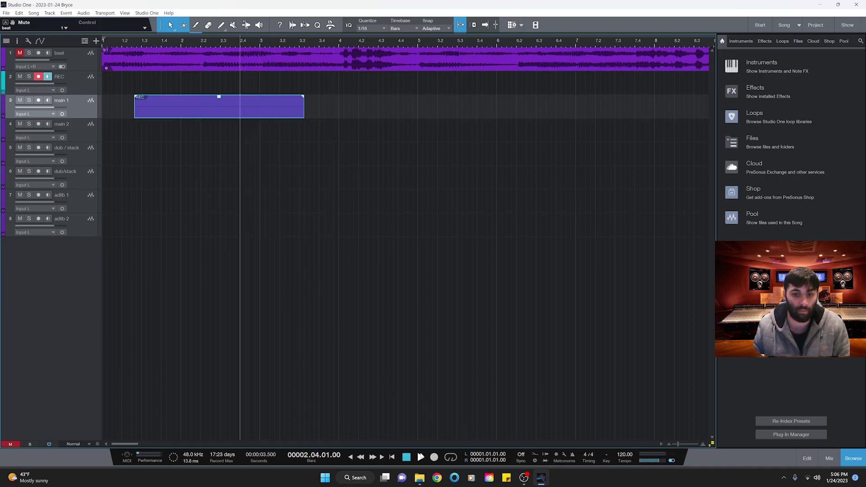
pyautogui.click(420, 457)
pyautogui.press('KP_Multiply')
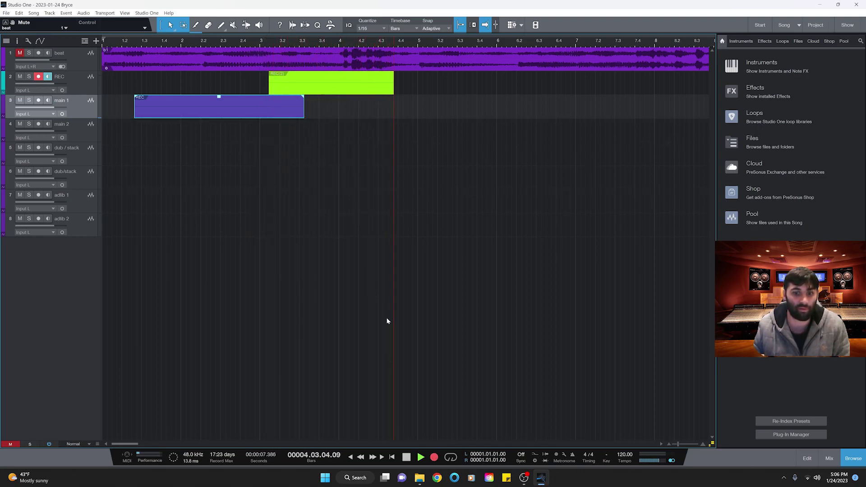
pyautogui.press('space')
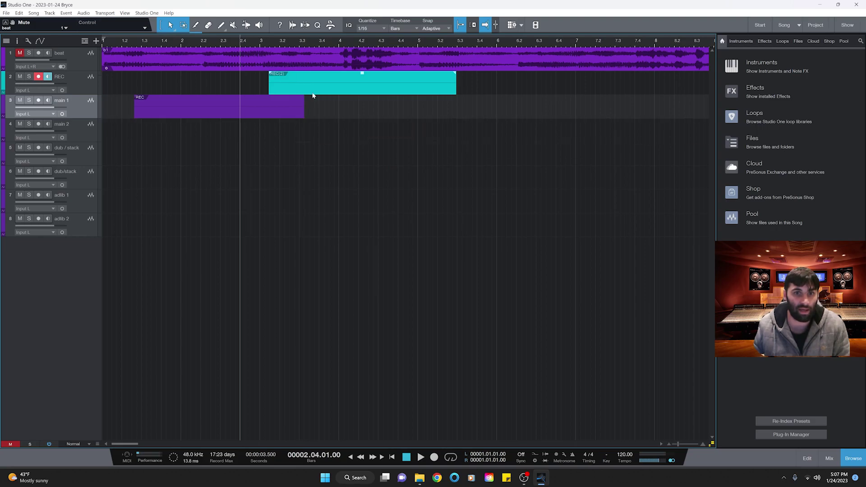
# Step: Trim the start of the second take on REC and move its clip to the main 2 track
pyautogui.moveTo(313, 92); pyautogui.dragTo(276, 127)
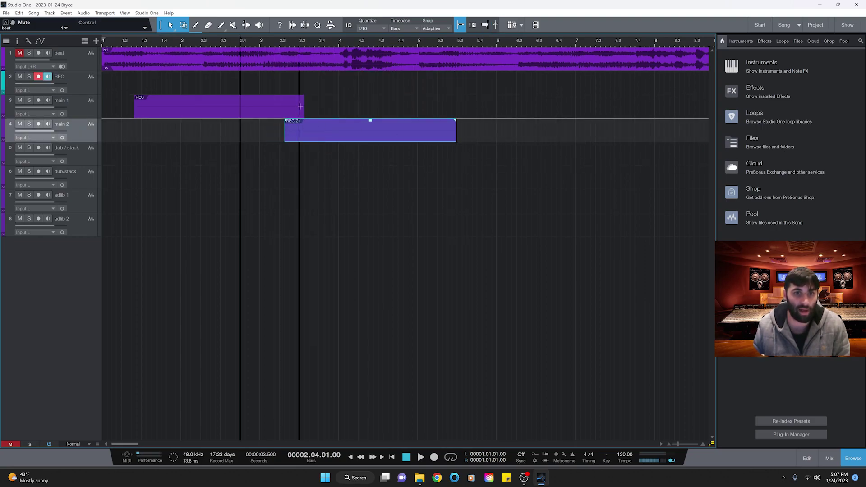
pyautogui.click(407, 346)
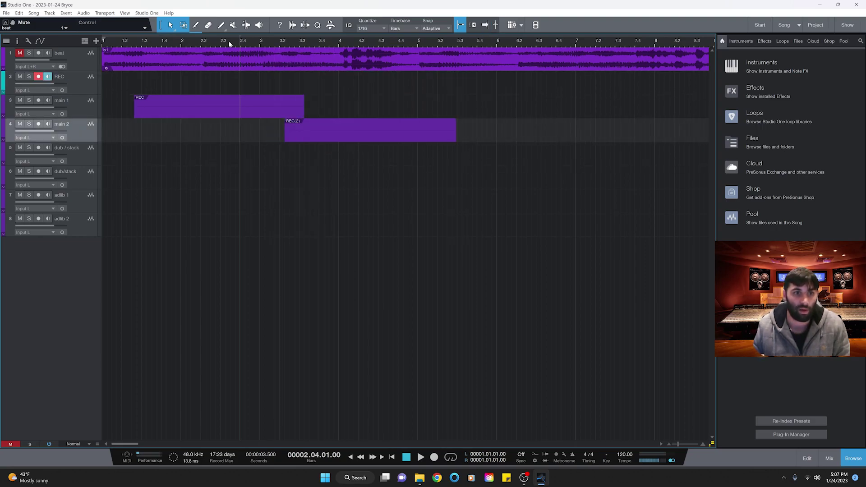
# Step: Record a third take on REC from 2.04.01.00 and split its clip at 4.04.04.00
pyautogui.click(435, 457)
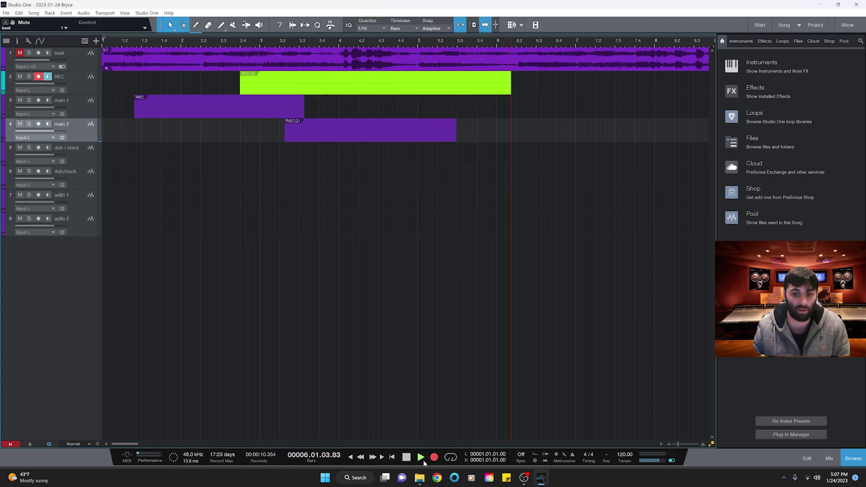
pyautogui.click(406, 457)
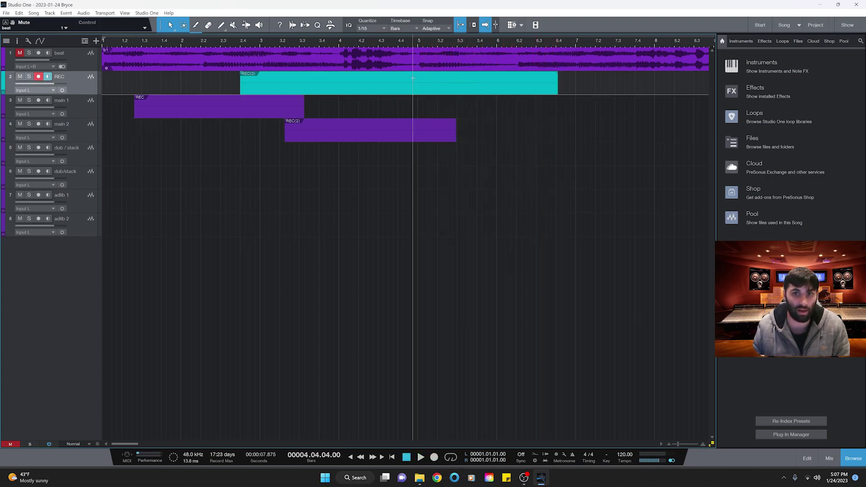
pyautogui.press('3')
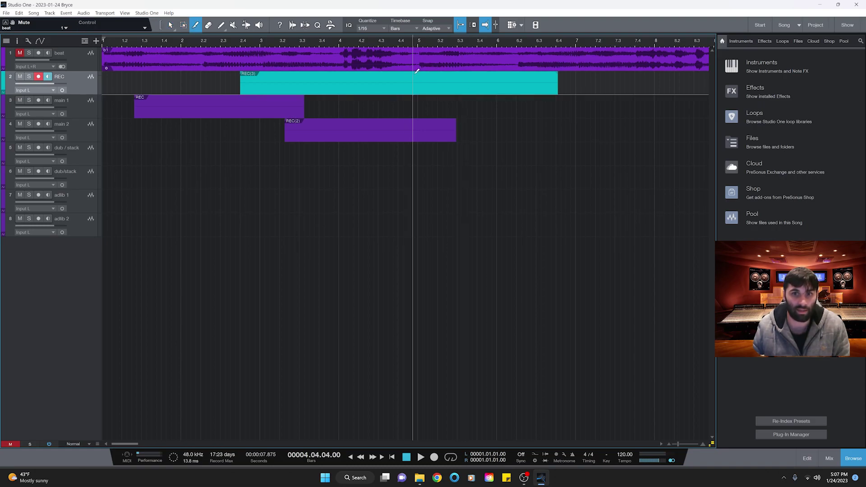
pyautogui.click(417, 71)
pyautogui.press('1')
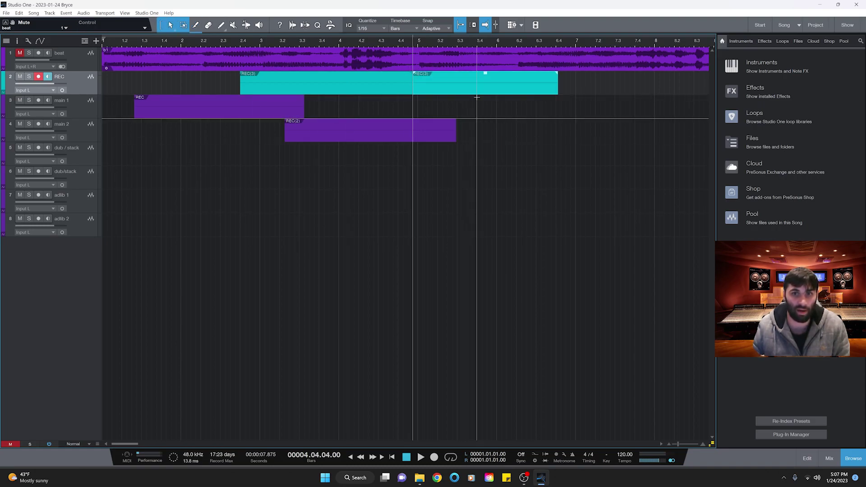
# Step: Move the later part of the split take down to main 1 and delete the earlier part on REC
pyautogui.moveTo(477, 90); pyautogui.dragTo(477, 115)
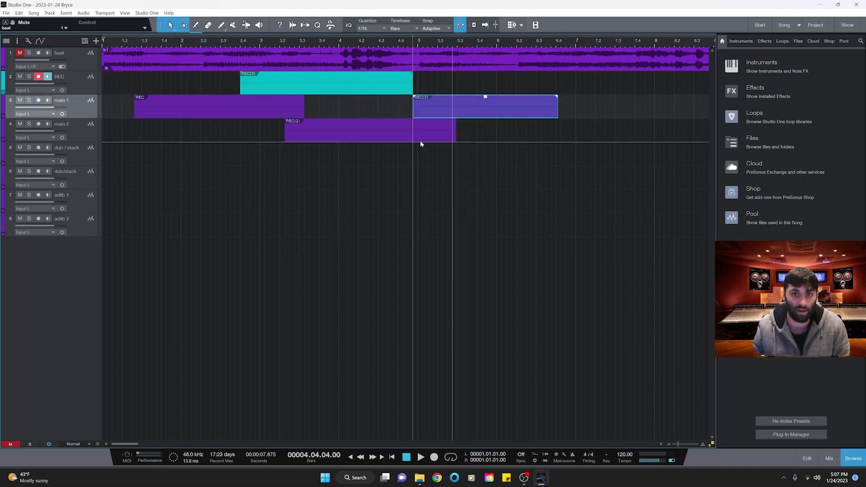
pyautogui.rightClick(370, 89)
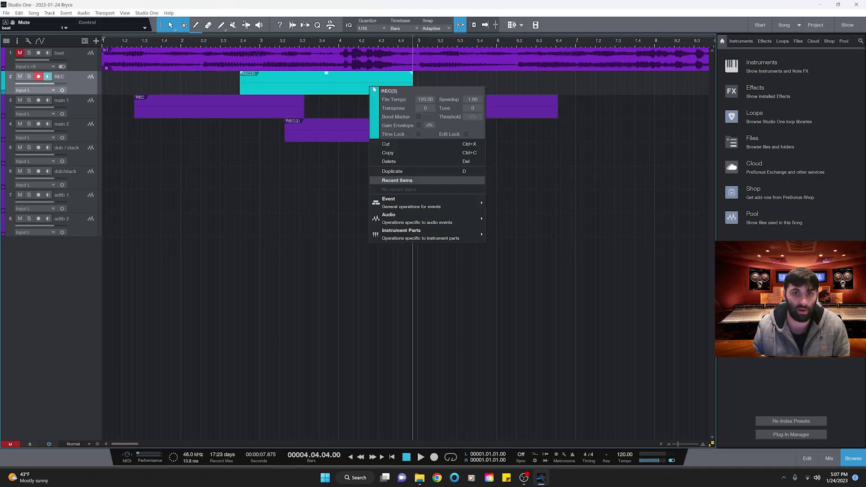
pyautogui.click(397, 161)
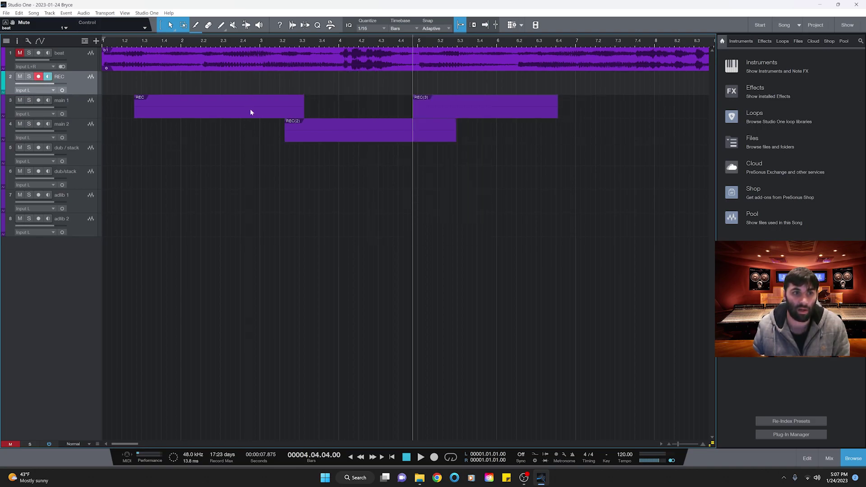
# Step: Record further takes on REC near the song start, moving one clip to the first dub / stack track and the next to adlib 1
pyautogui.click(104, 42)
pyautogui.click(434, 457)
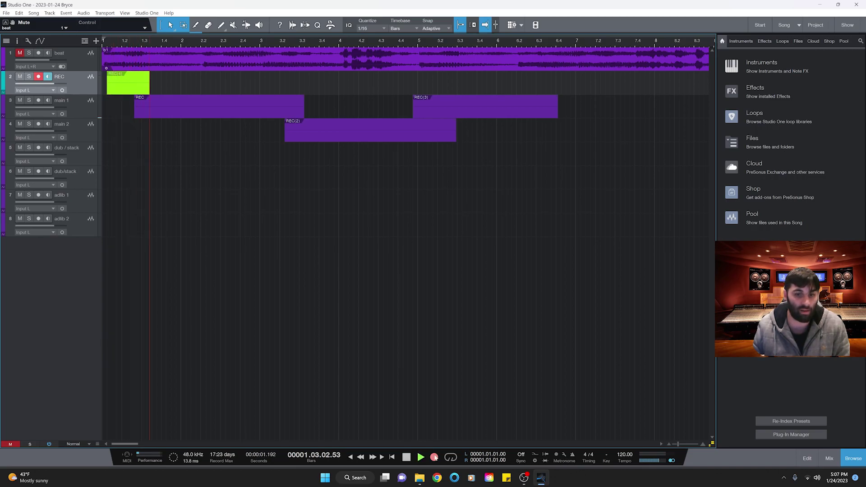
pyautogui.click(407, 457)
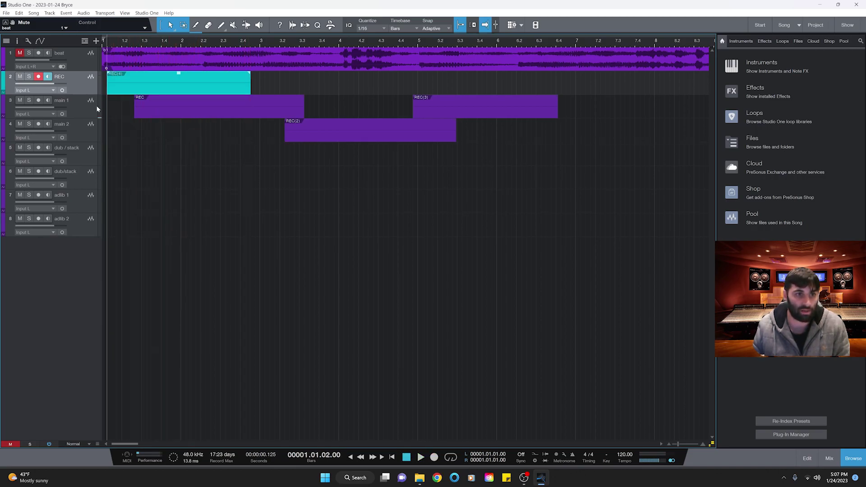
pyautogui.moveTo(113, 83); pyautogui.dragTo(115, 156)
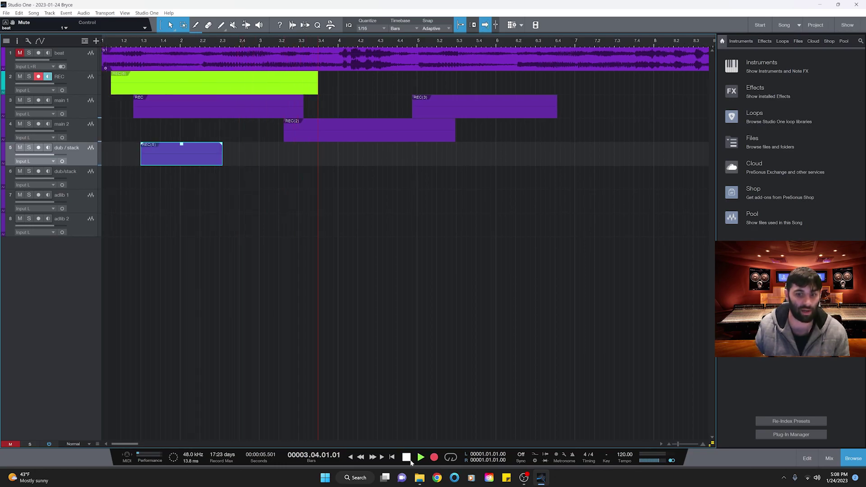
pyautogui.click(406, 457)
pyautogui.moveTo(130, 92); pyautogui.dragTo(143, 197)
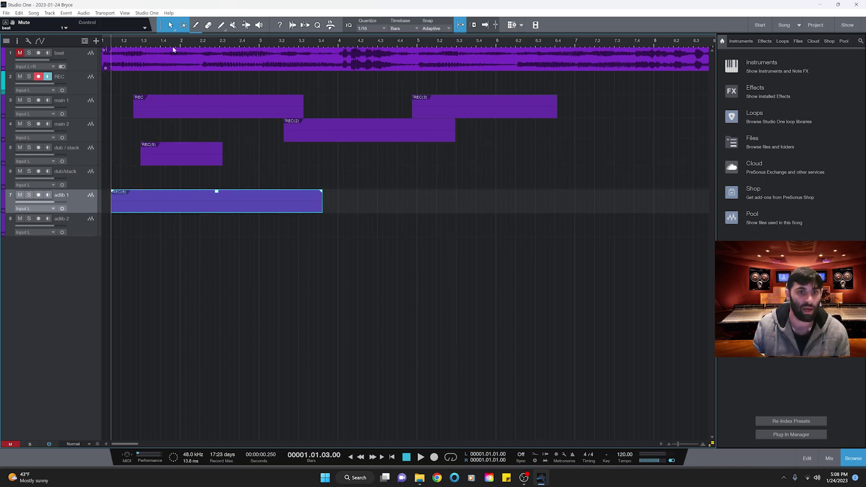